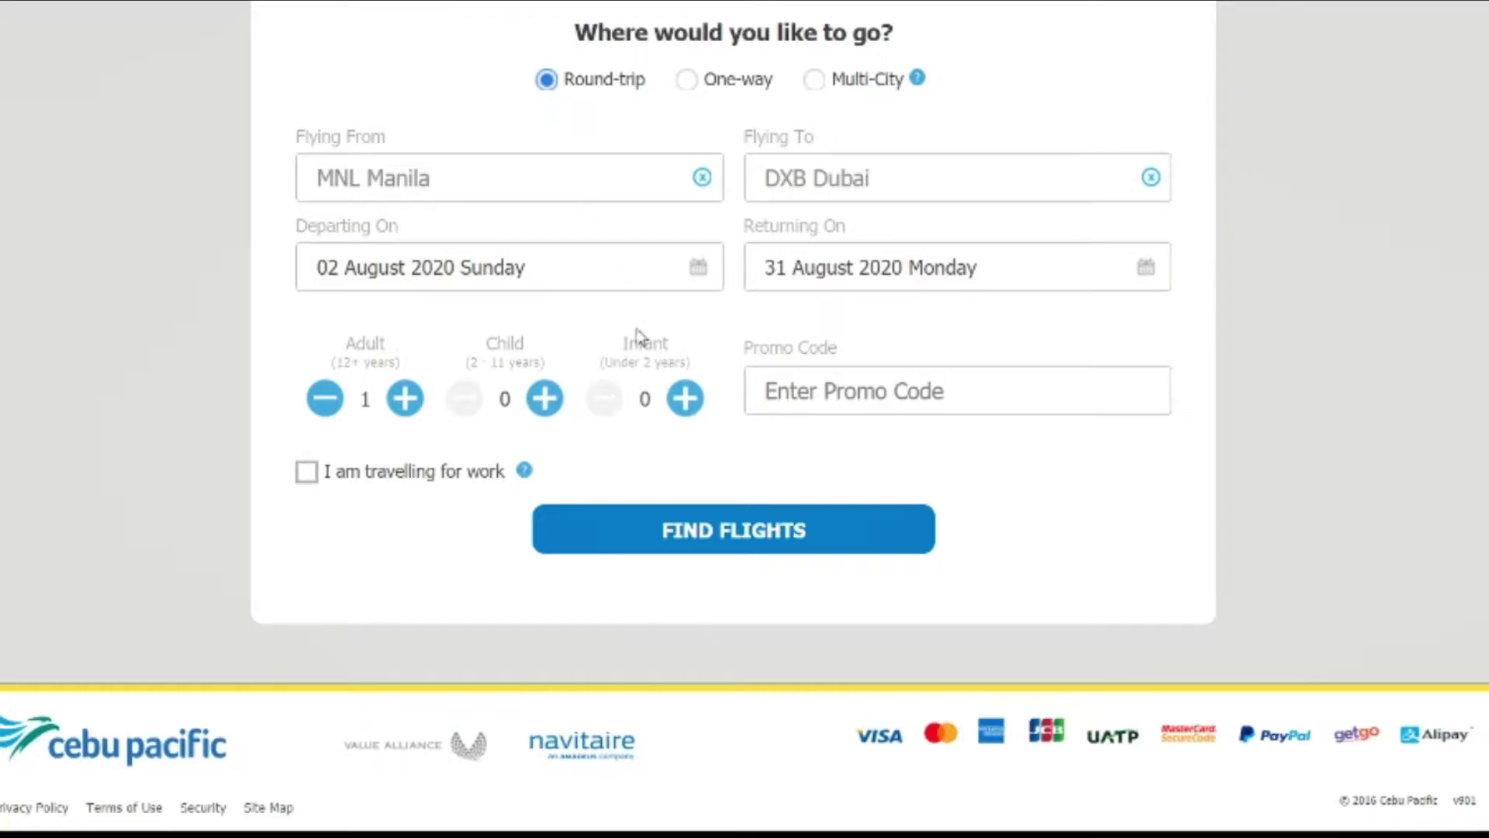
Step: Search flights and compare GO Basic, GO Easy and GO Flexi fares for 5J 14 (PHP 6,907.18 promo)
click(666, 547)
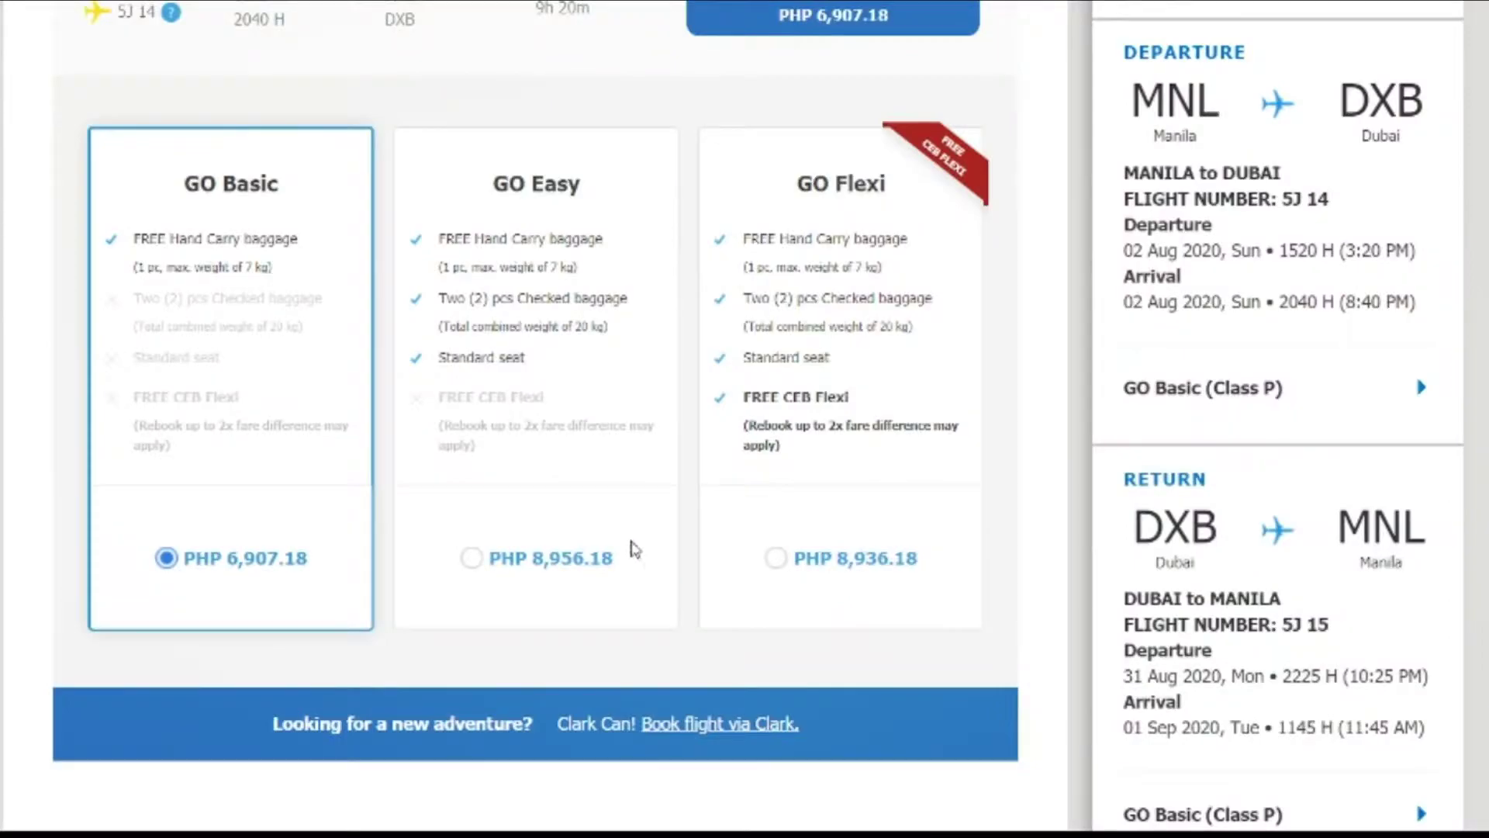
scroll(110, 393, up, 8)
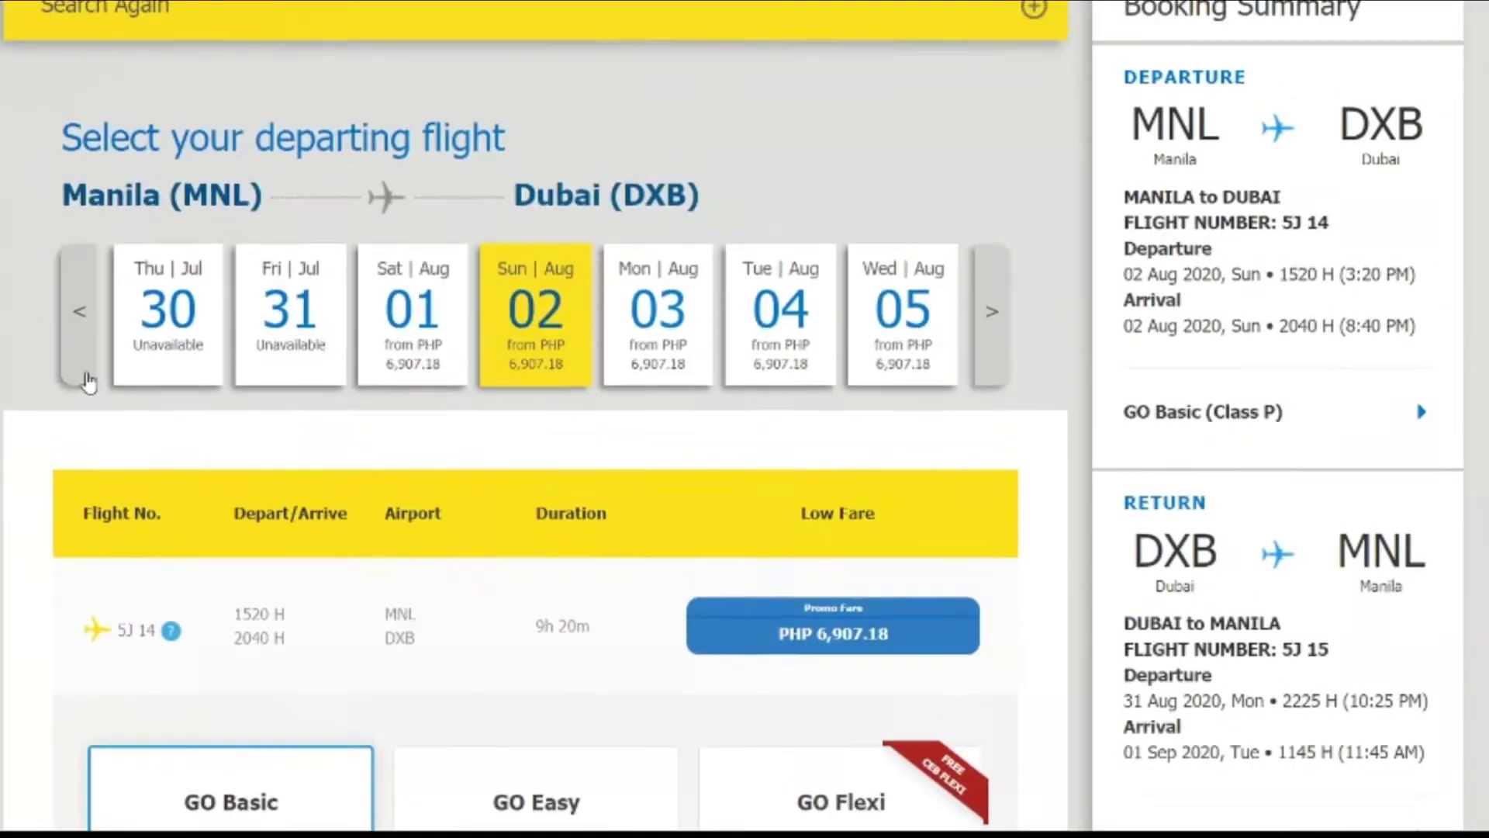
scroll(90, 386, down, 5)
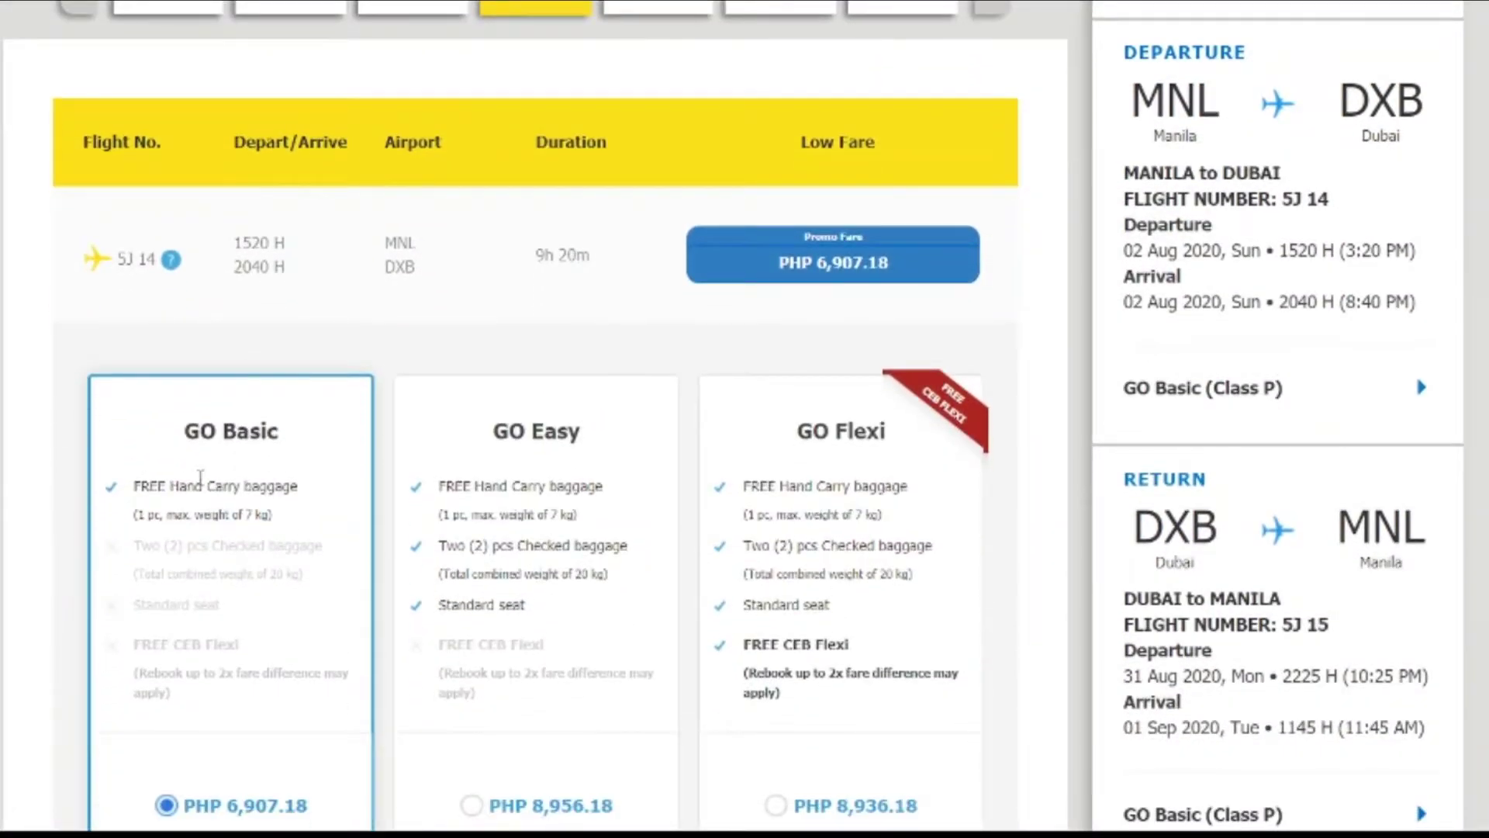
drag(279, 431, 222, 431)
drag(602, 433, 516, 421)
drag(797, 432, 835, 429)
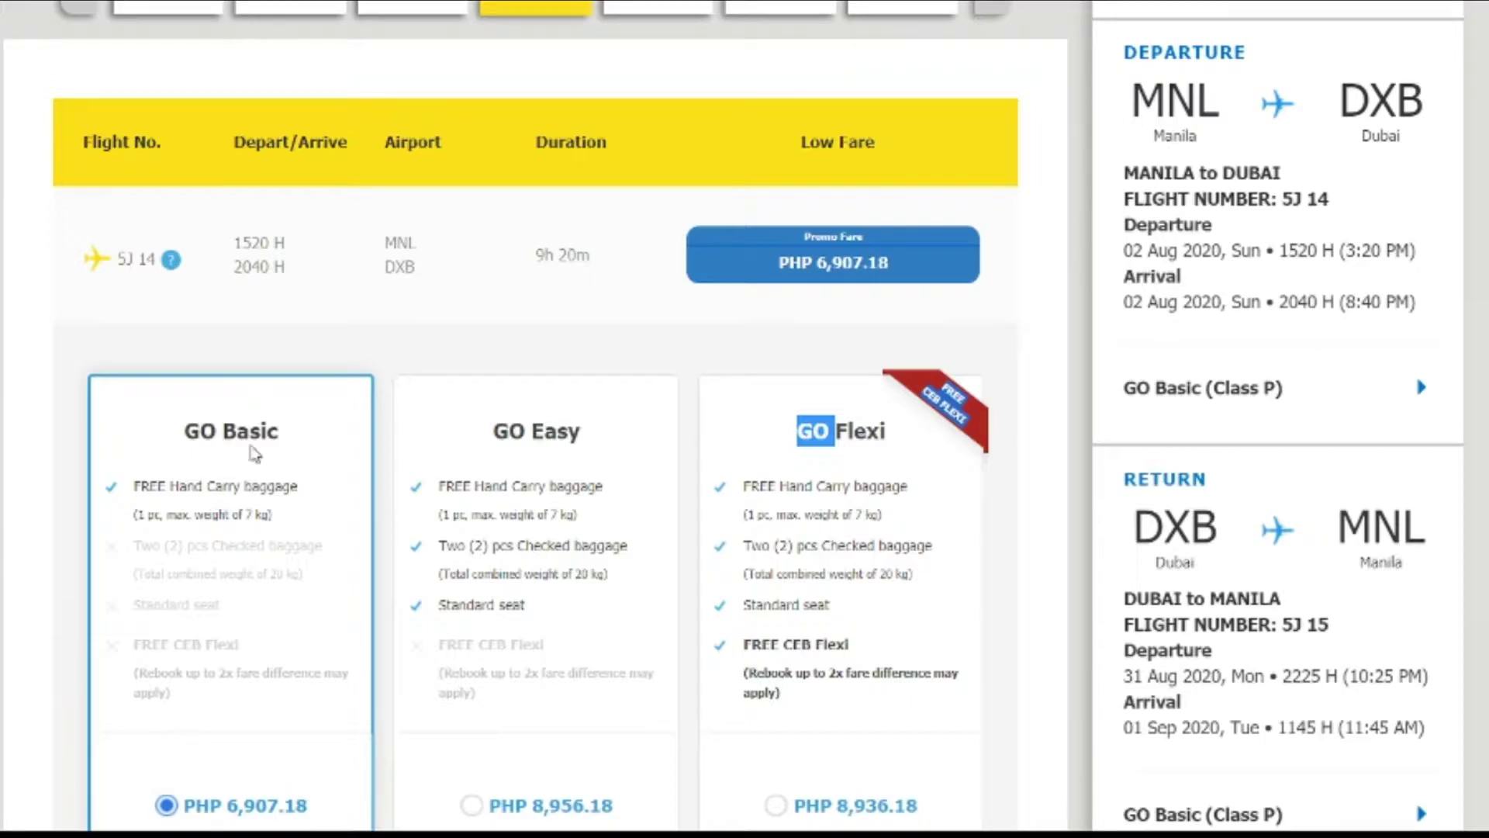
scroll(249, 465, down, 5)
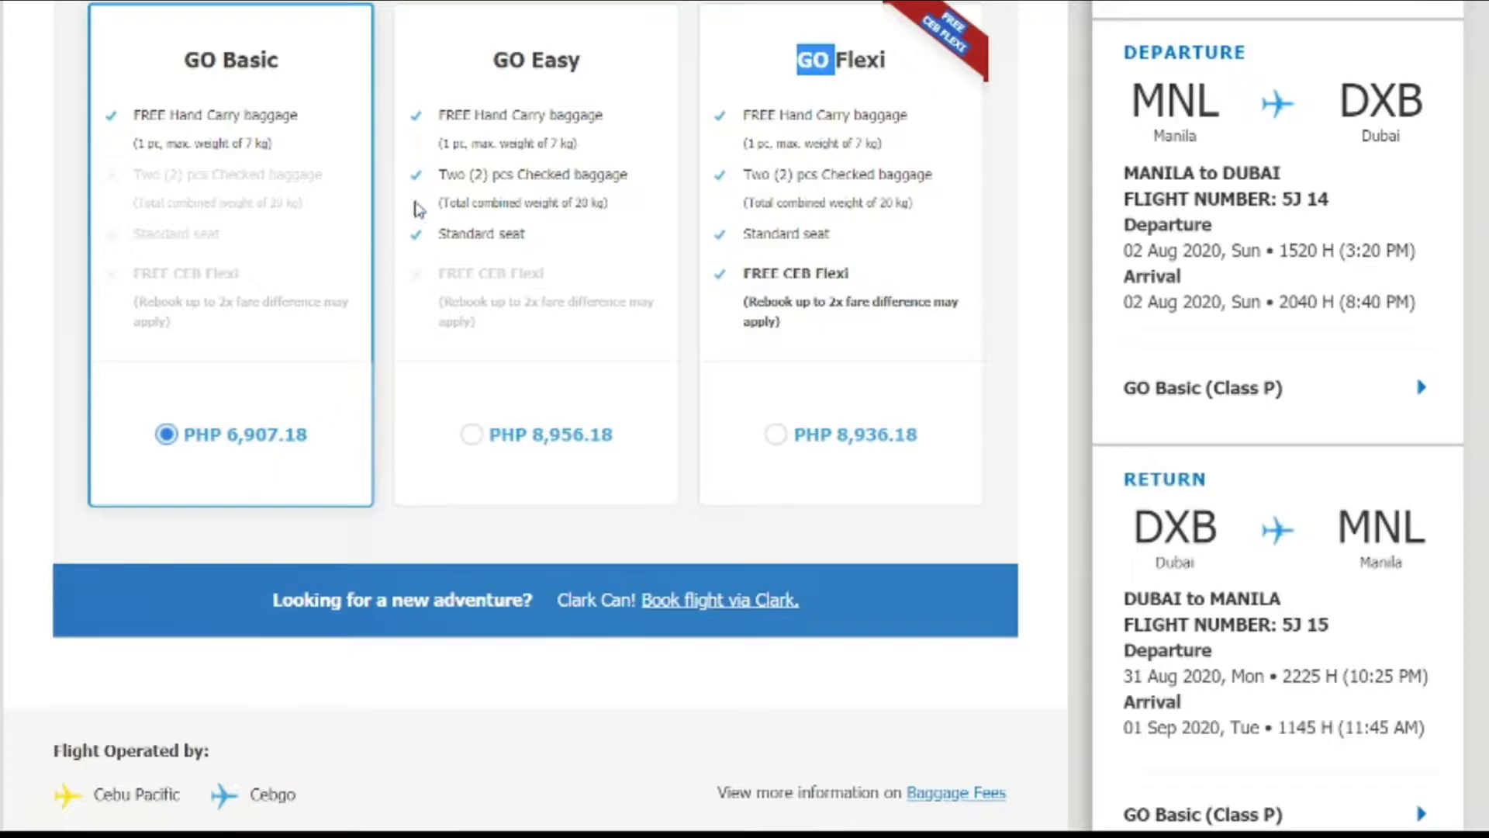
double_click(582, 62)
double_click(813, 60)
Step: Keep the GO Basic fare on return 5J 15 on 31 August and continue, noting the PHP 14,786.26 total
scroll(298, 399, down, 5)
scroll(294, 399, up, 12)
scroll(298, 403, up, 1)
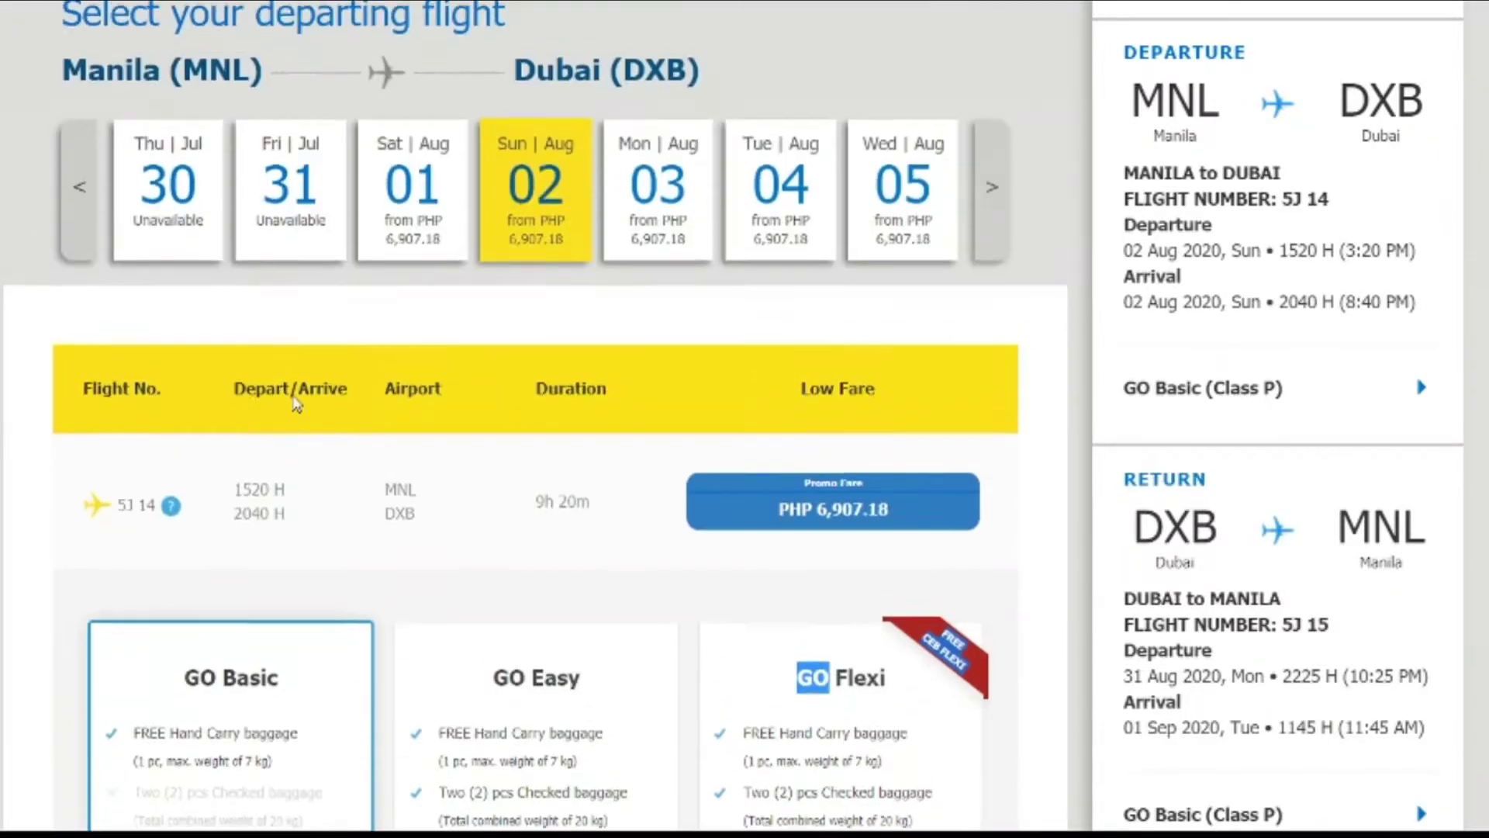
drag(574, 70, 506, 70)
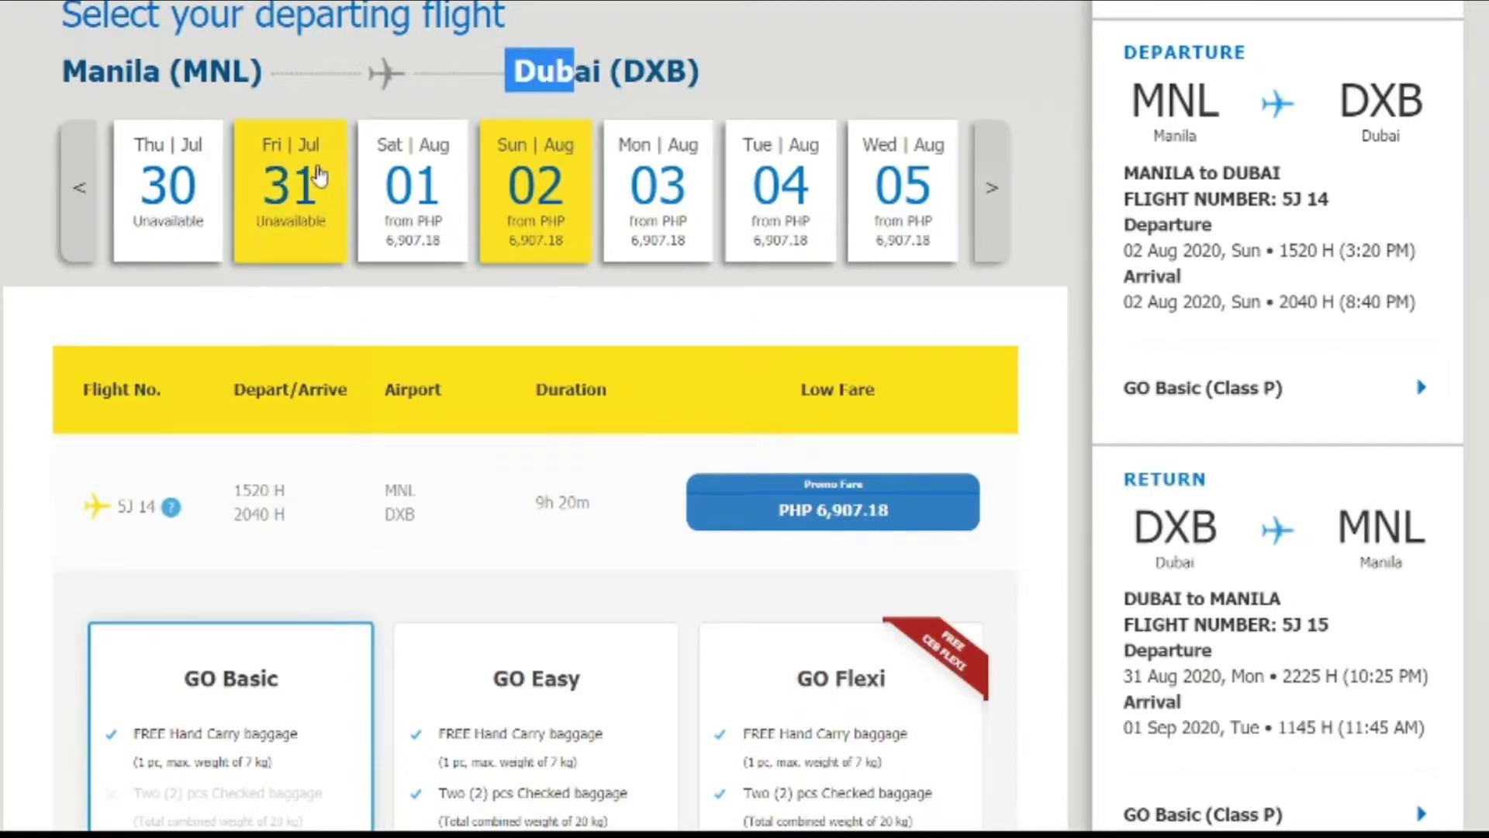
scroll(326, 165, down, 8)
scroll(215, 226, down, 5)
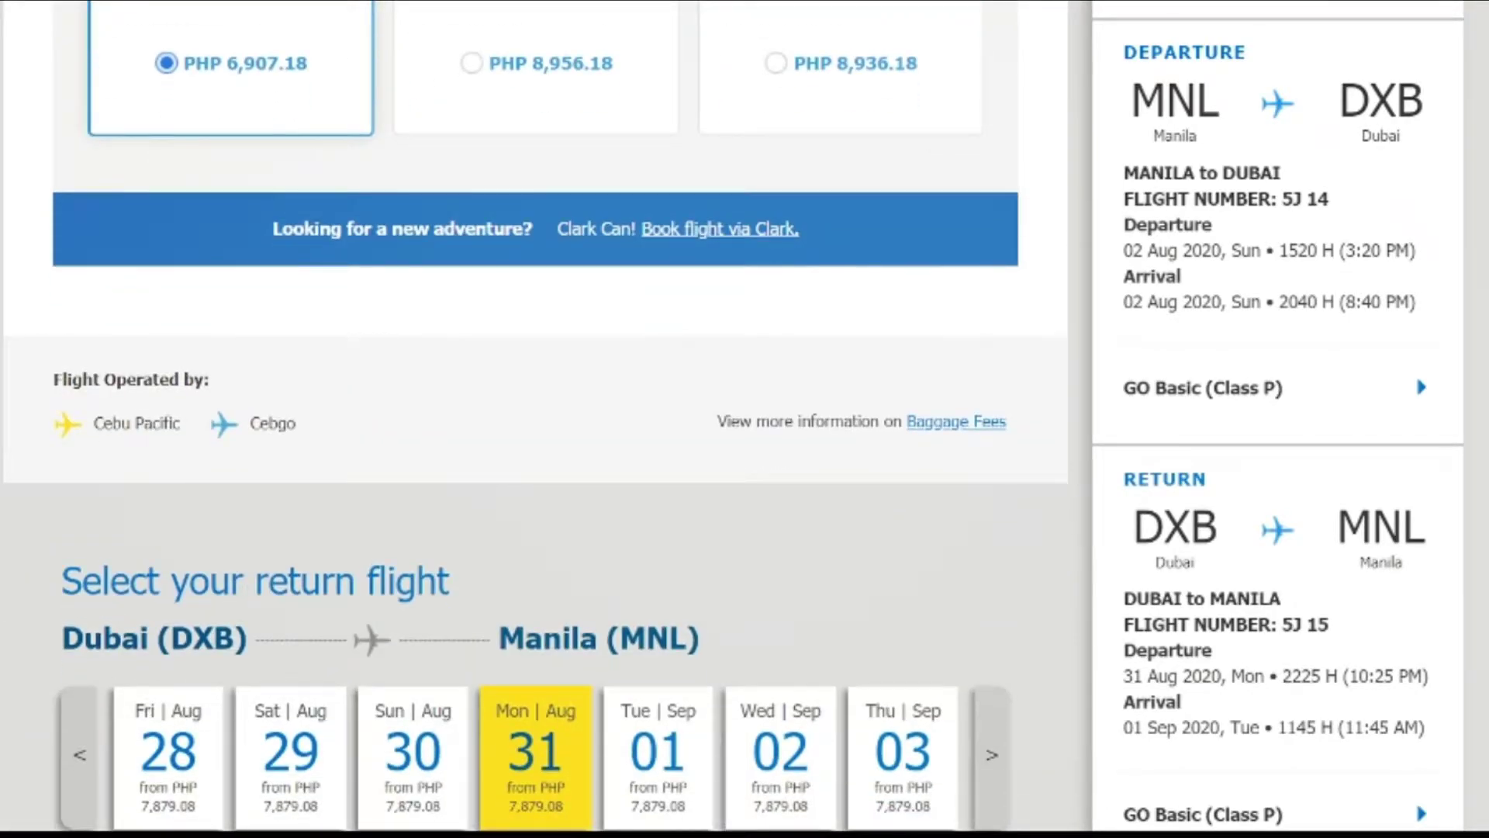
scroll(535, 417, down, 8)
scroll(181, 253, up, 3)
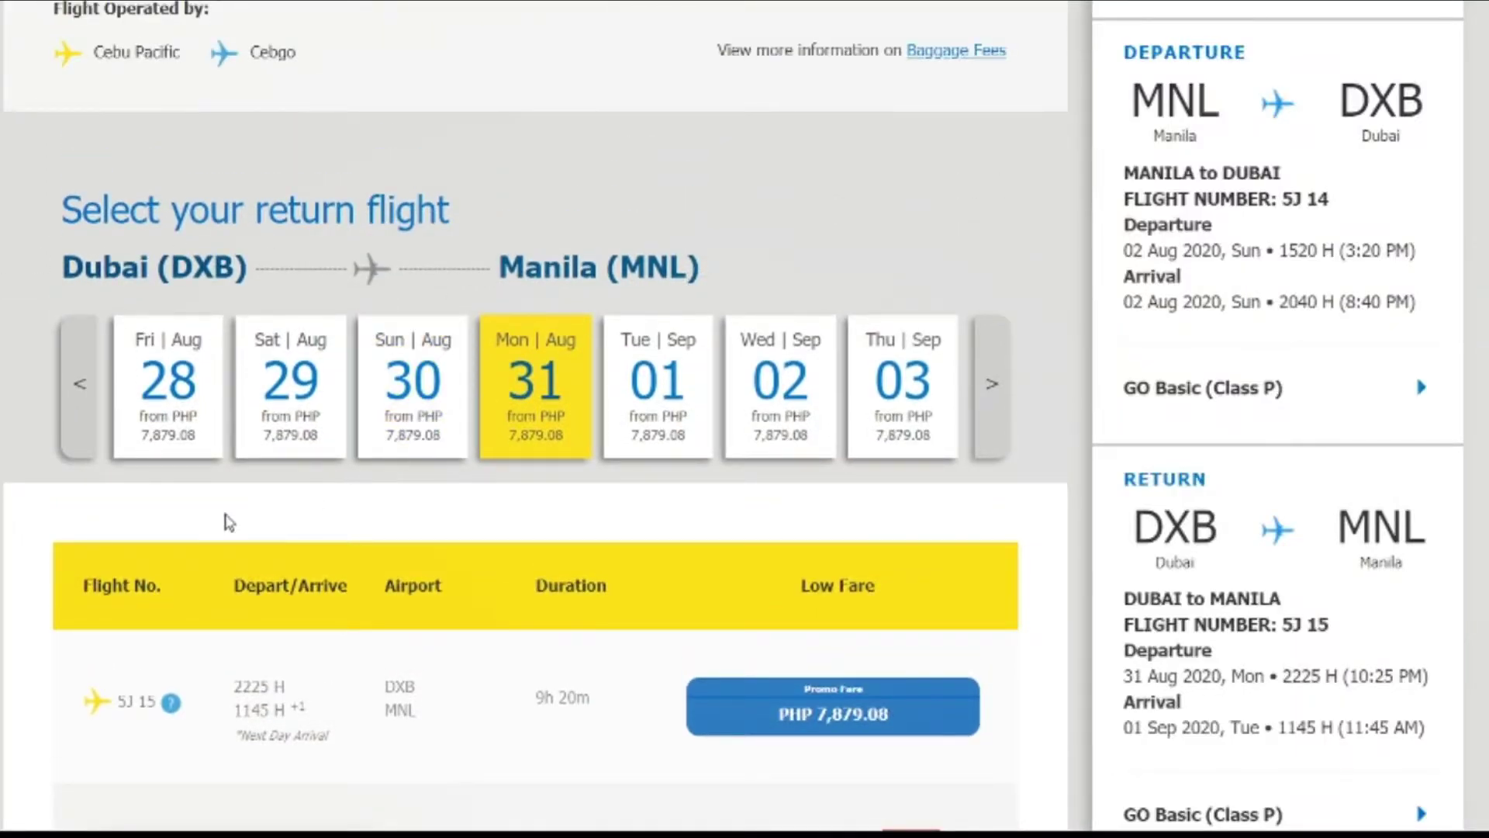
scroll(226, 519, down, 8)
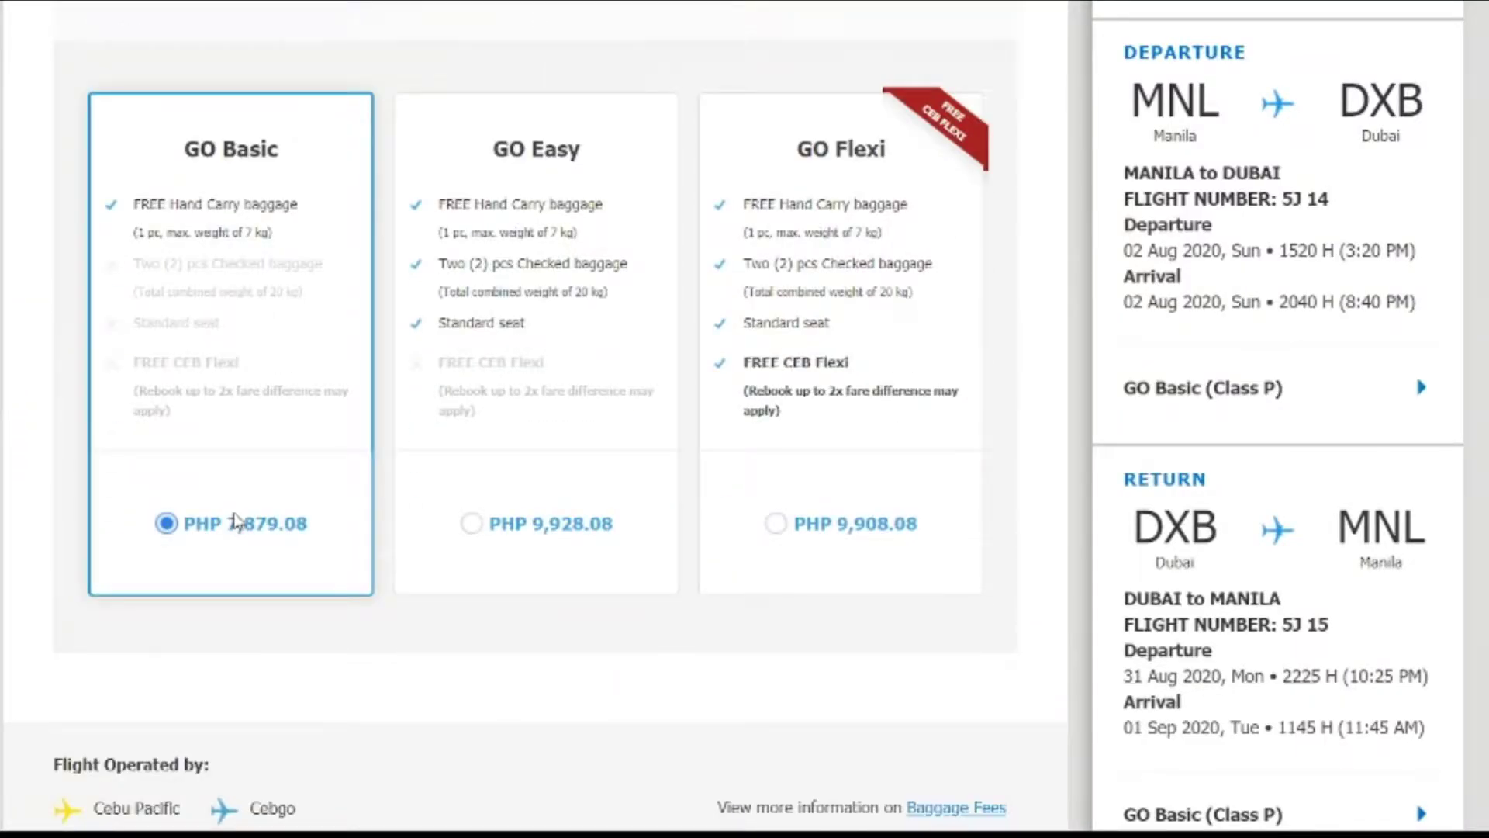
scroll(239, 521, down, 18)
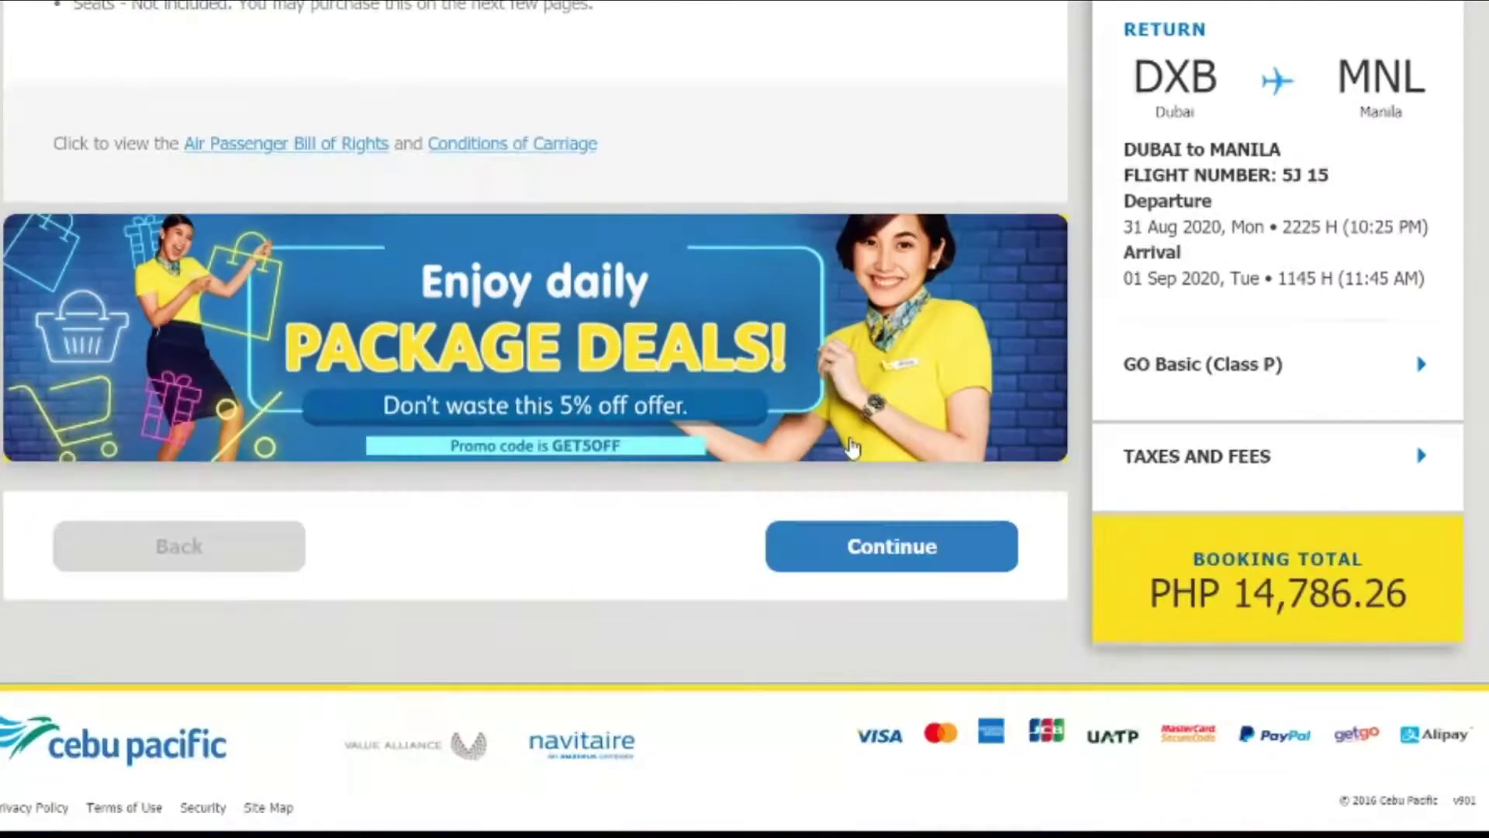
click(851, 560)
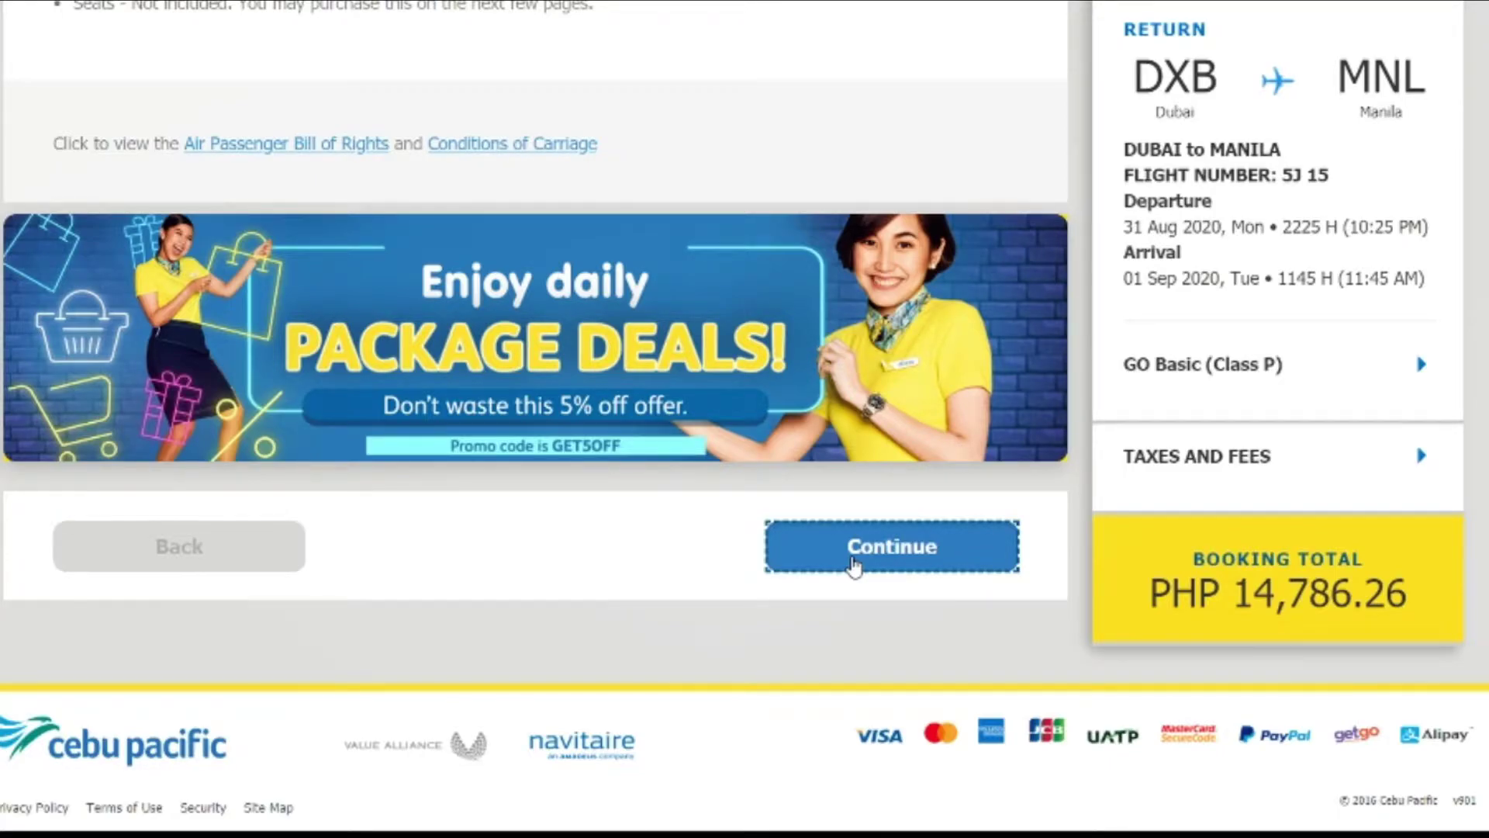
drag(1441, 608, 1168, 602)
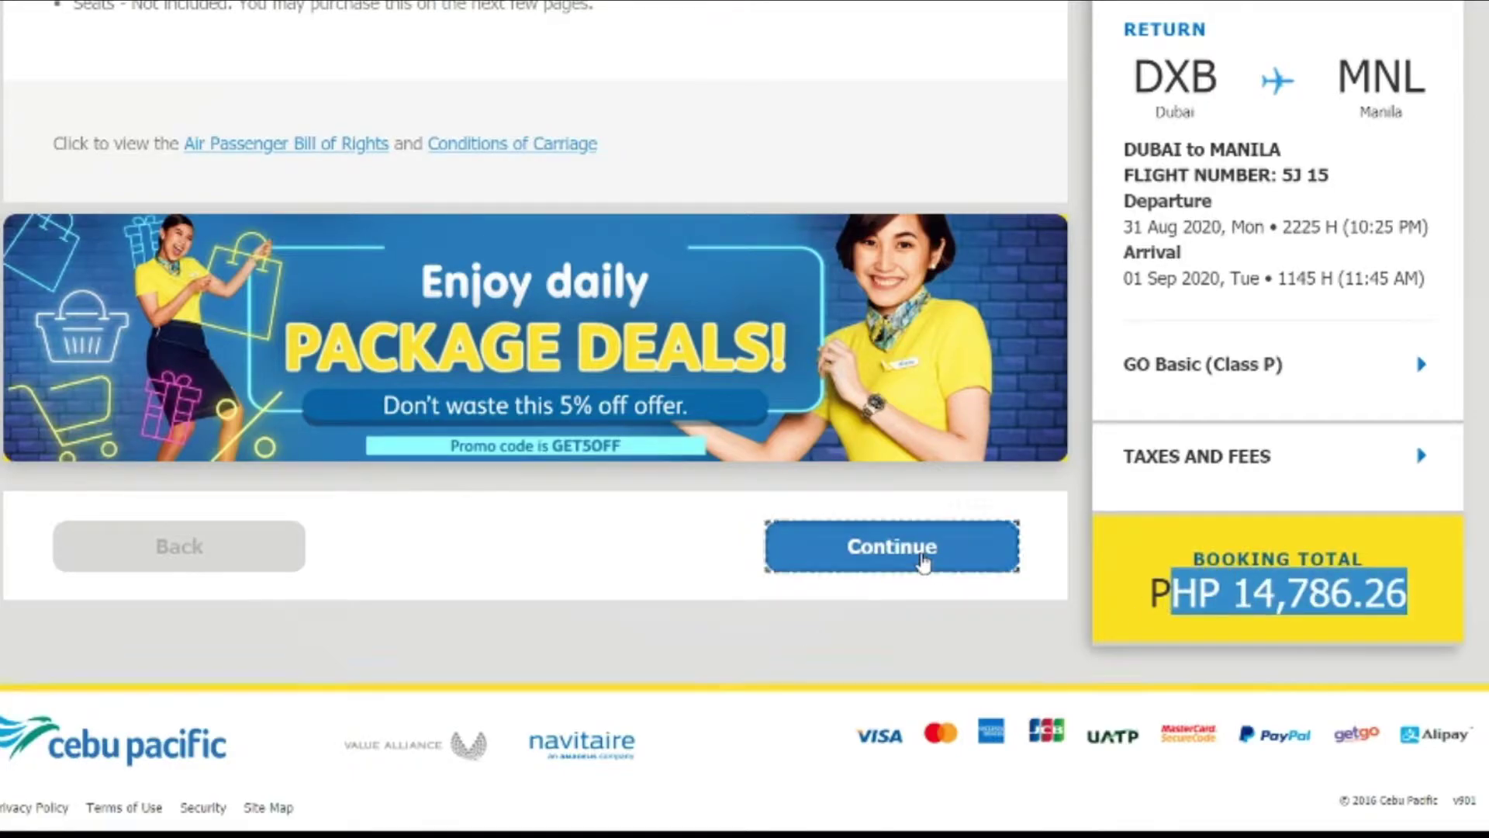
Step: Proceed to guest details, dismiss the travel documents reminder and choose Continue as Guest
click(921, 553)
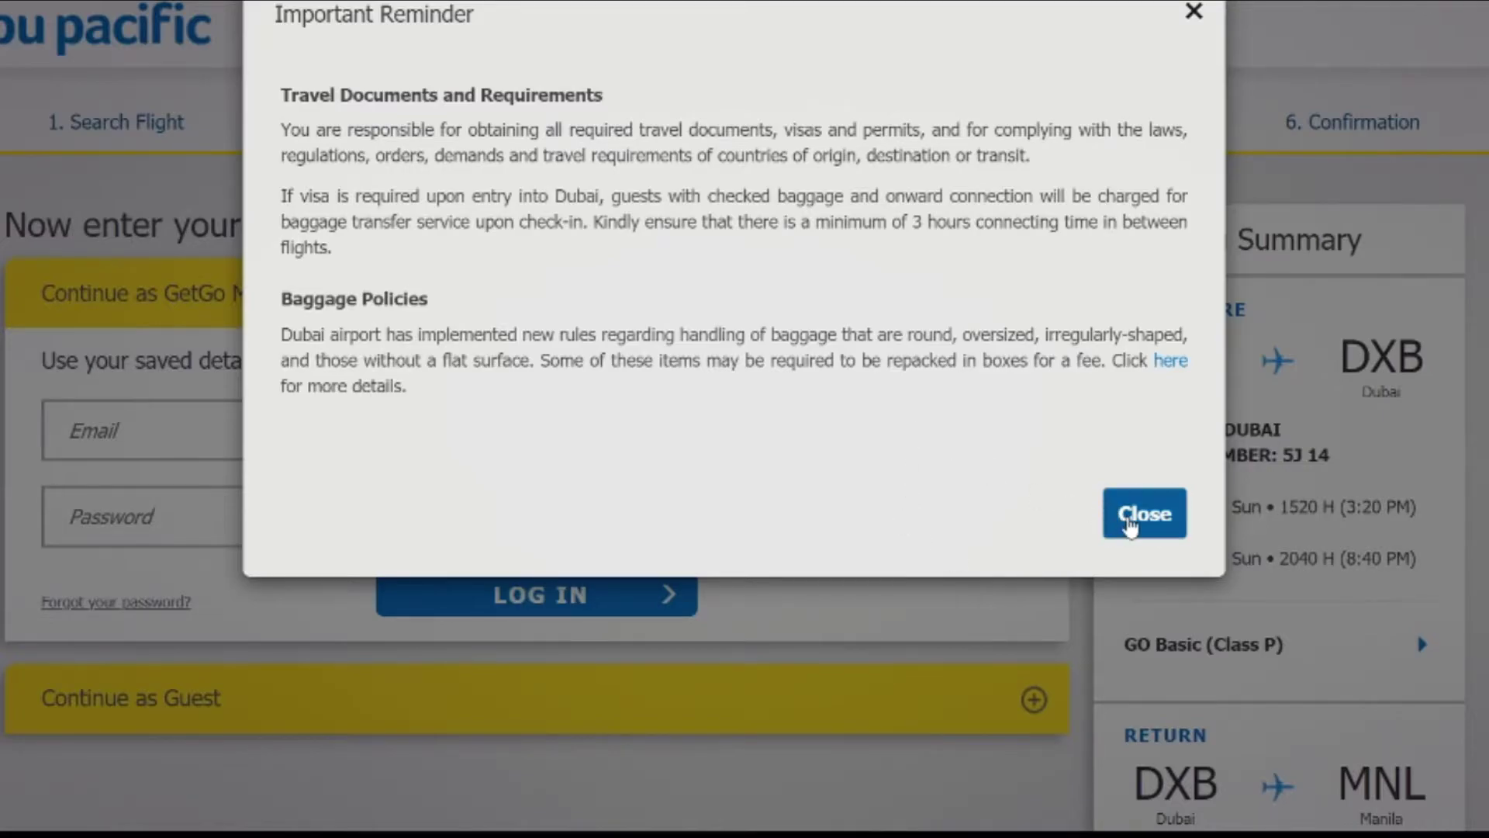
click(1130, 521)
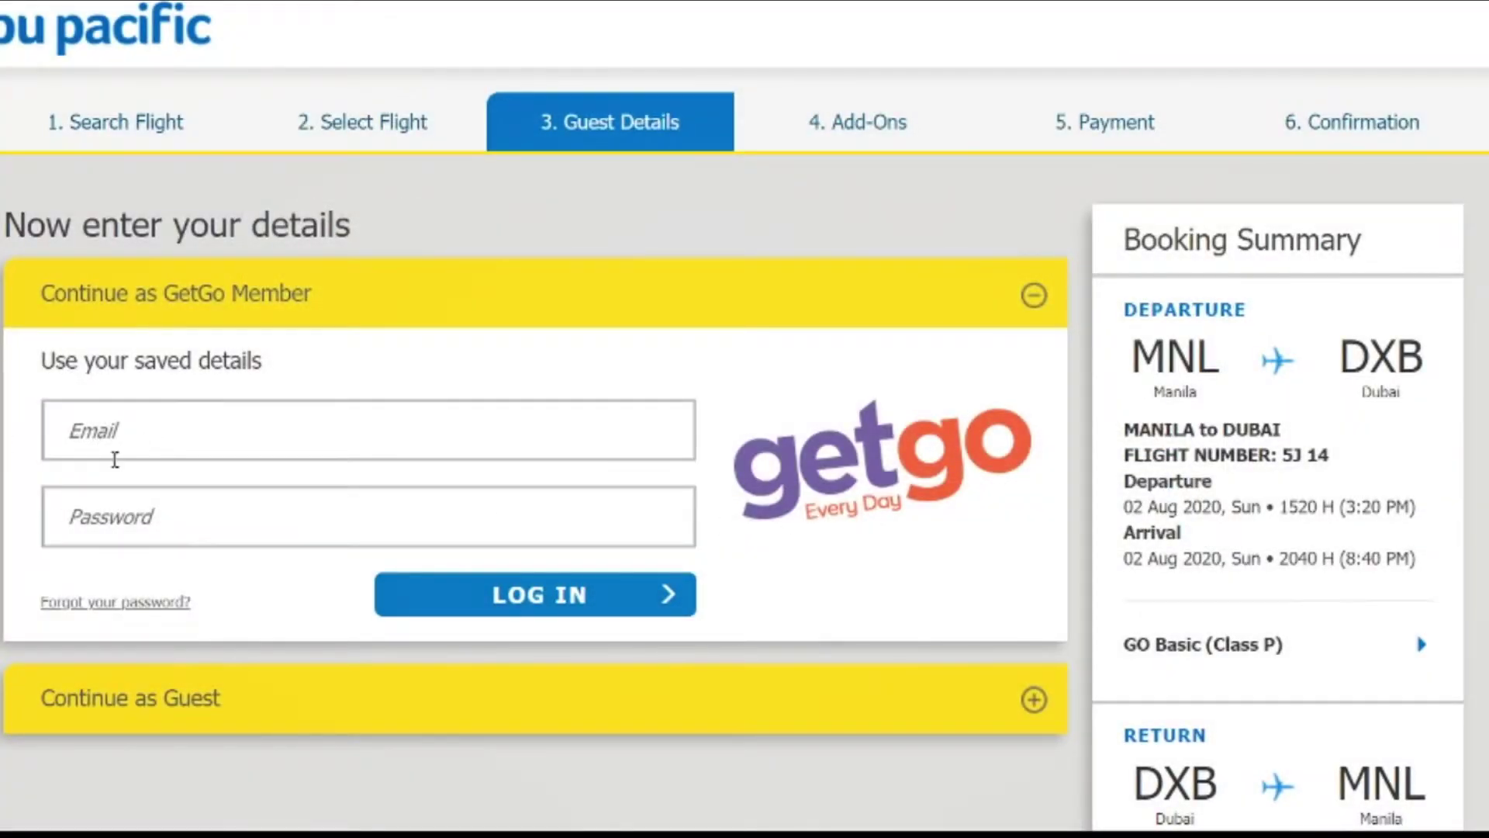
scroll(124, 481, down, 3)
click(166, 463)
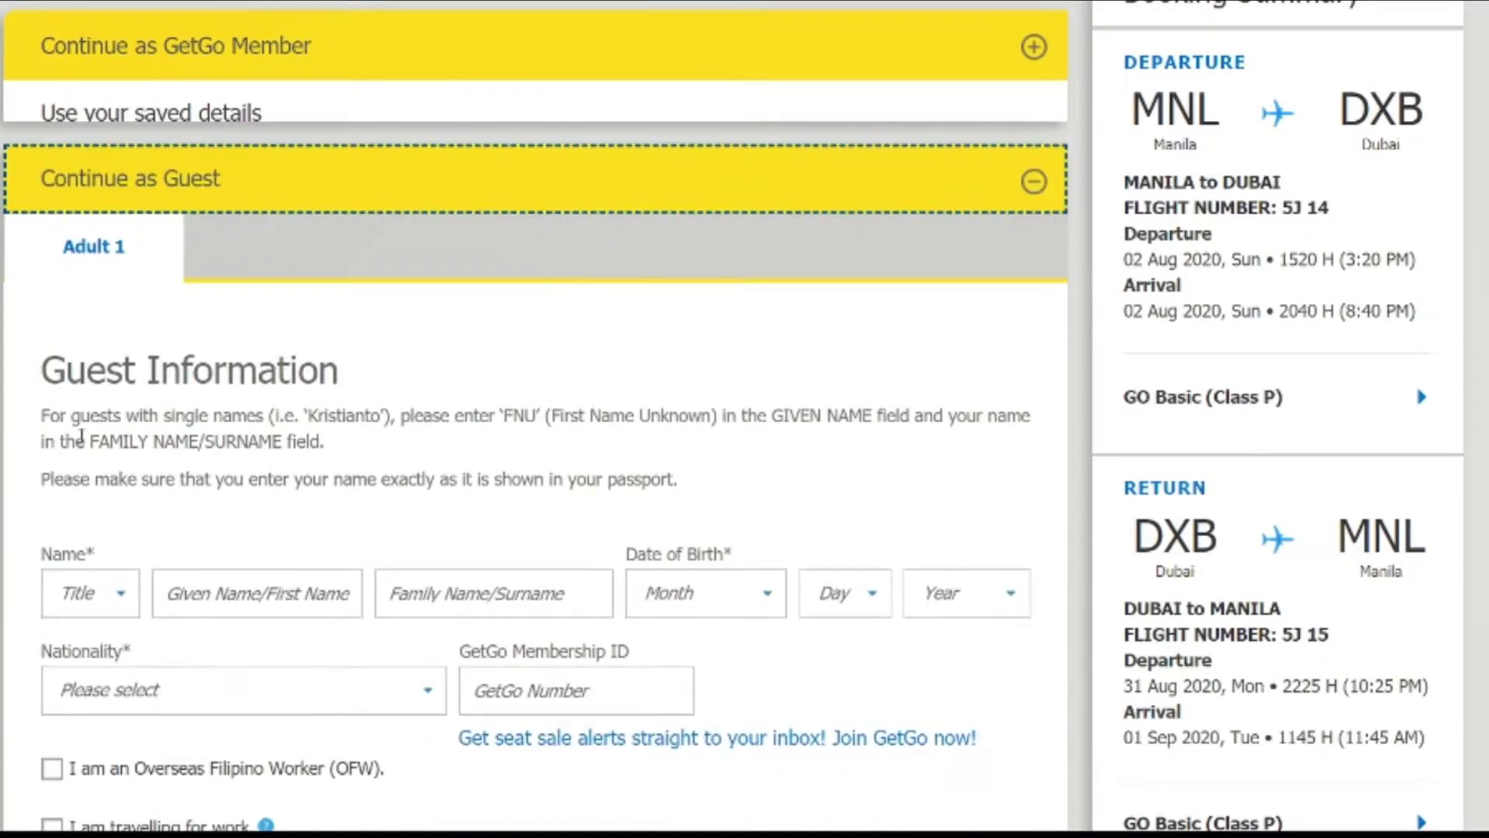
scroll(85, 504, down, 4)
Step: Set the title to Ms. and enter the guest's first and family name
click(90, 314)
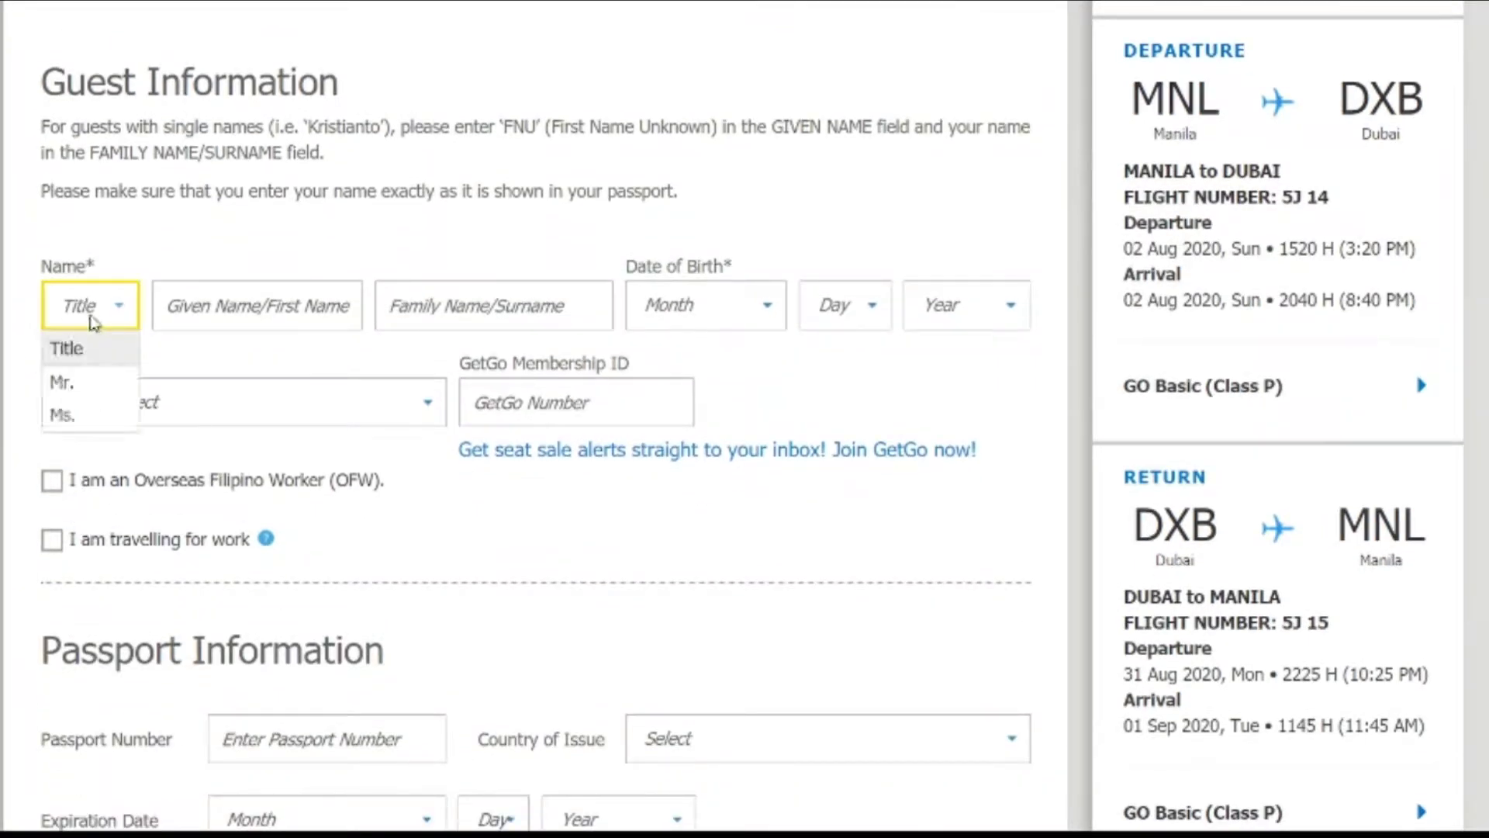
click(74, 380)
click(287, 294)
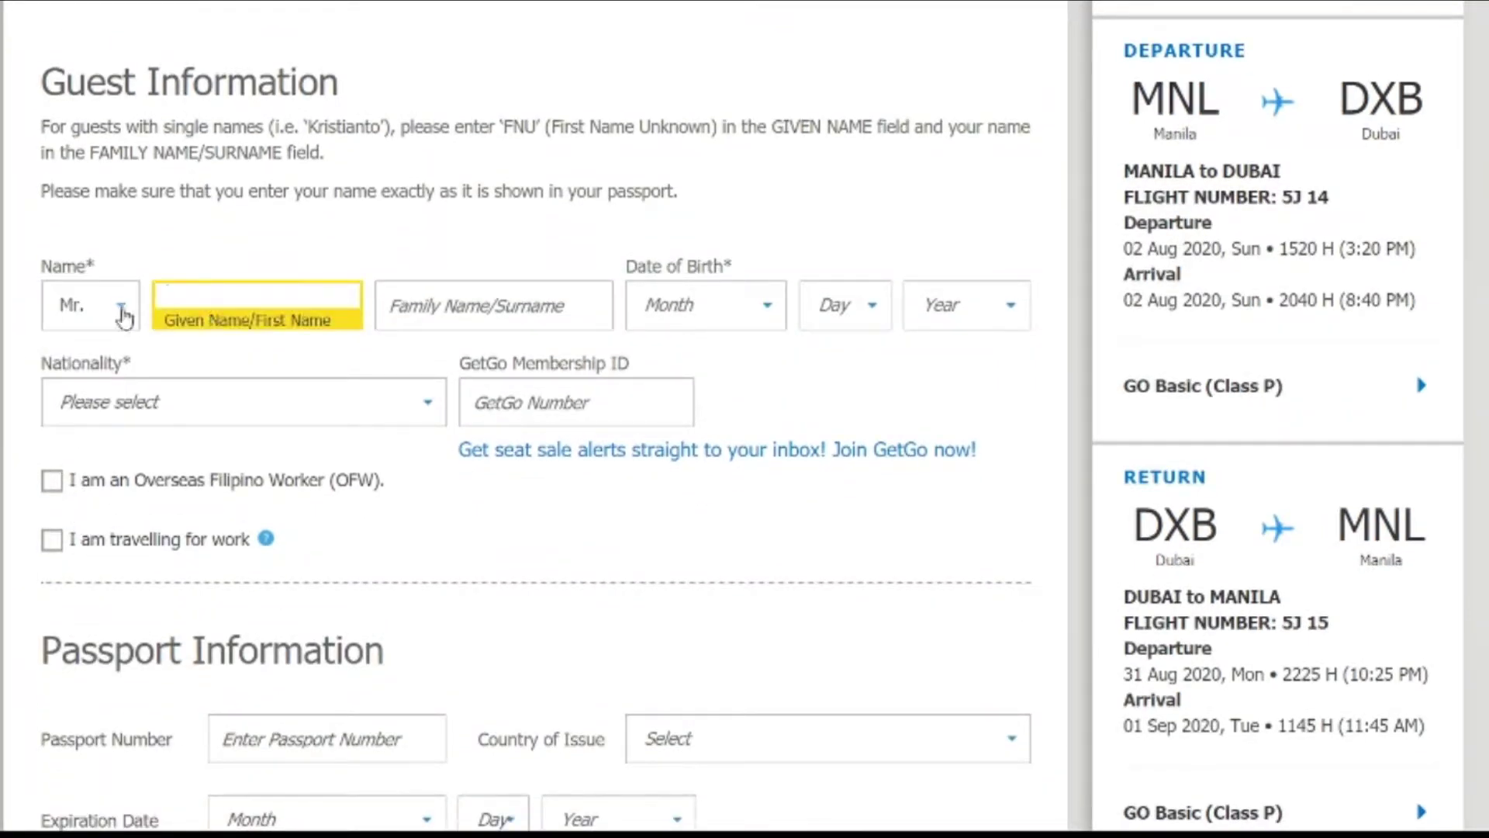
click(118, 308)
click(66, 412)
click(252, 309)
click(417, 318)
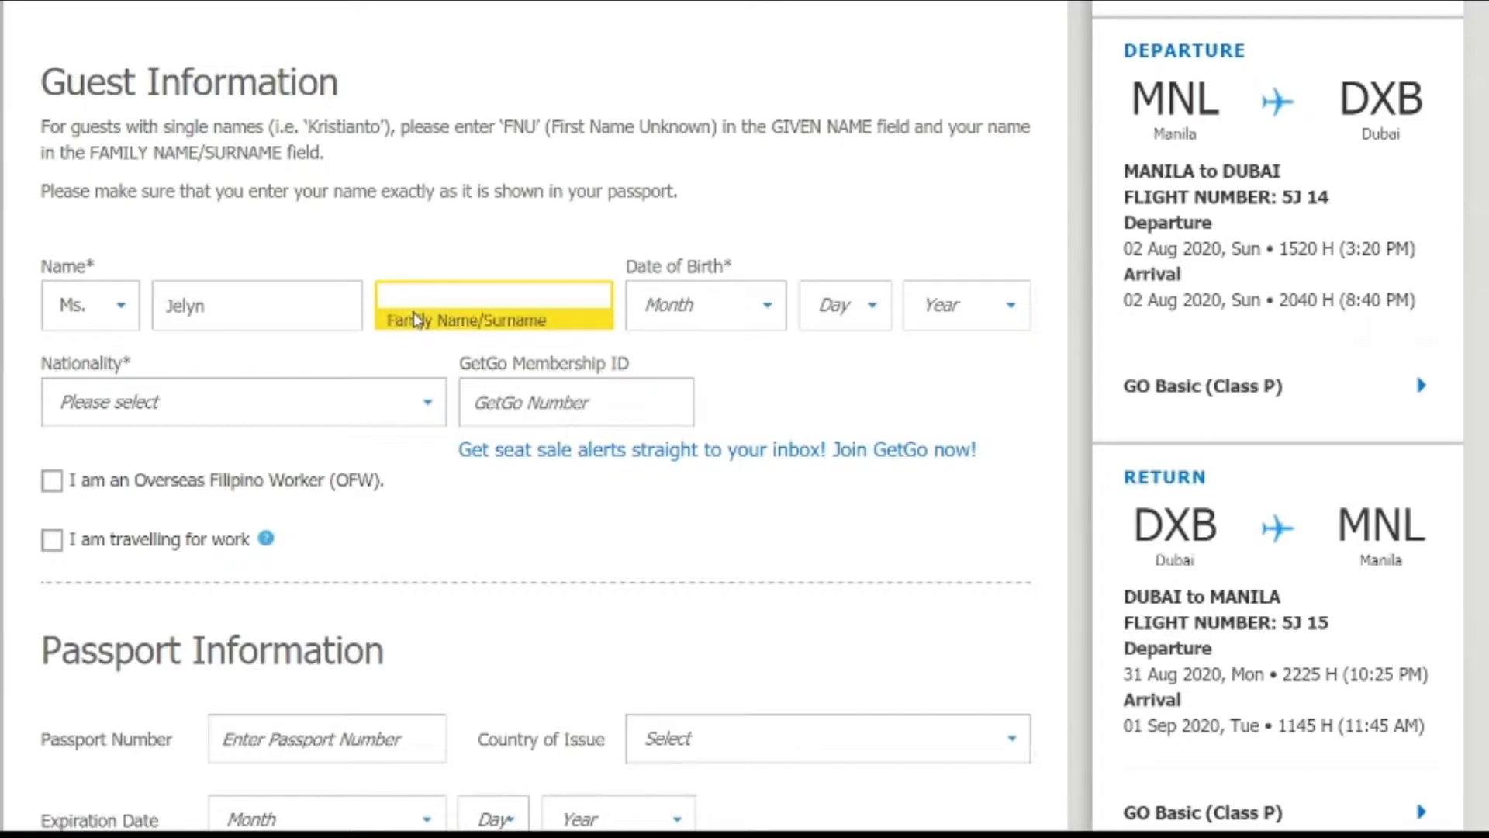
Step: Set the birth date to January 2, 1999 and nationality to Philippines
click(725, 305)
click(702, 388)
click(840, 326)
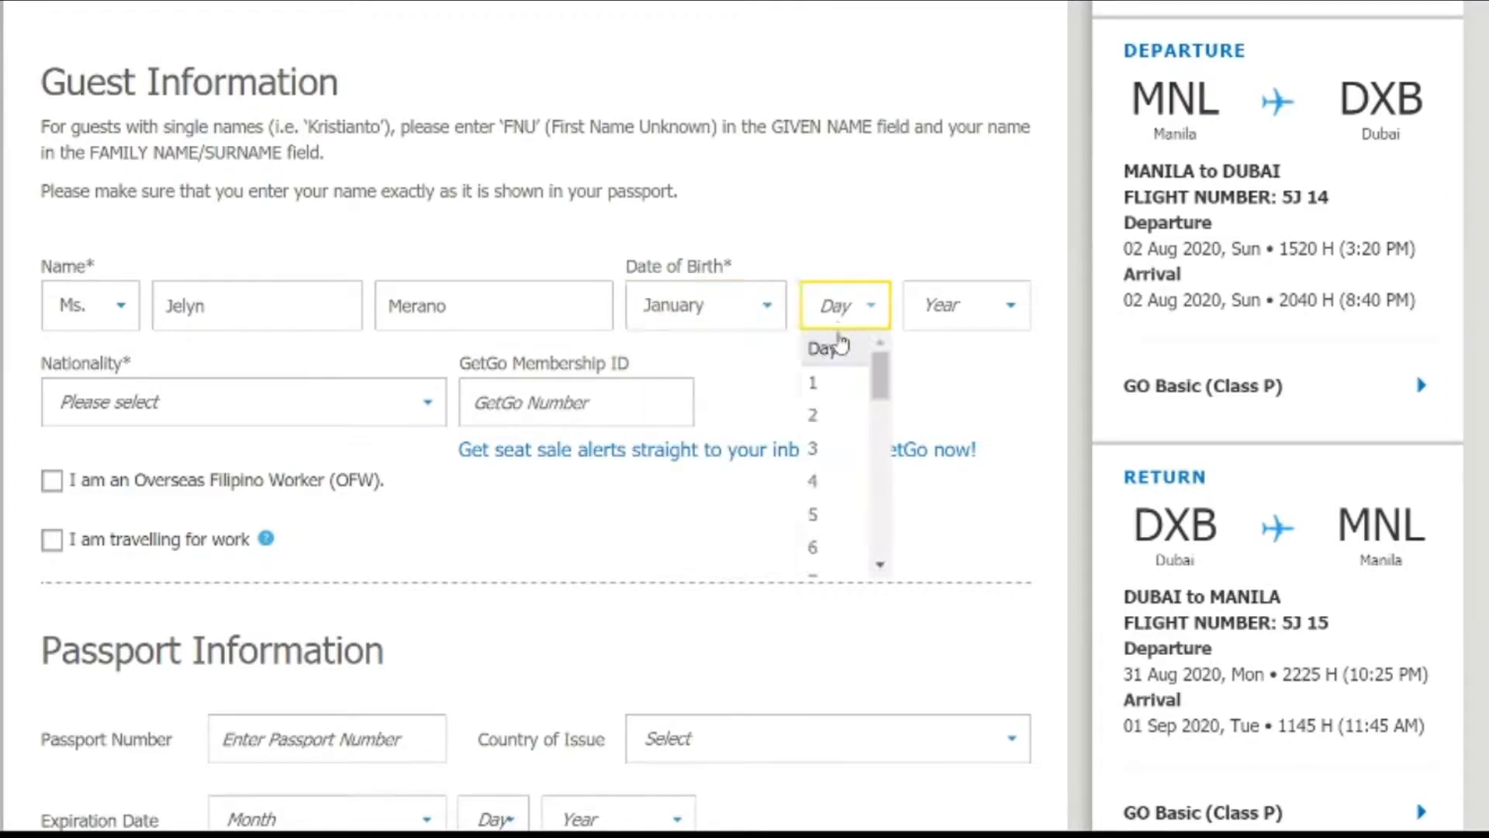
click(807, 415)
click(975, 320)
scroll(942, 488, down, 3)
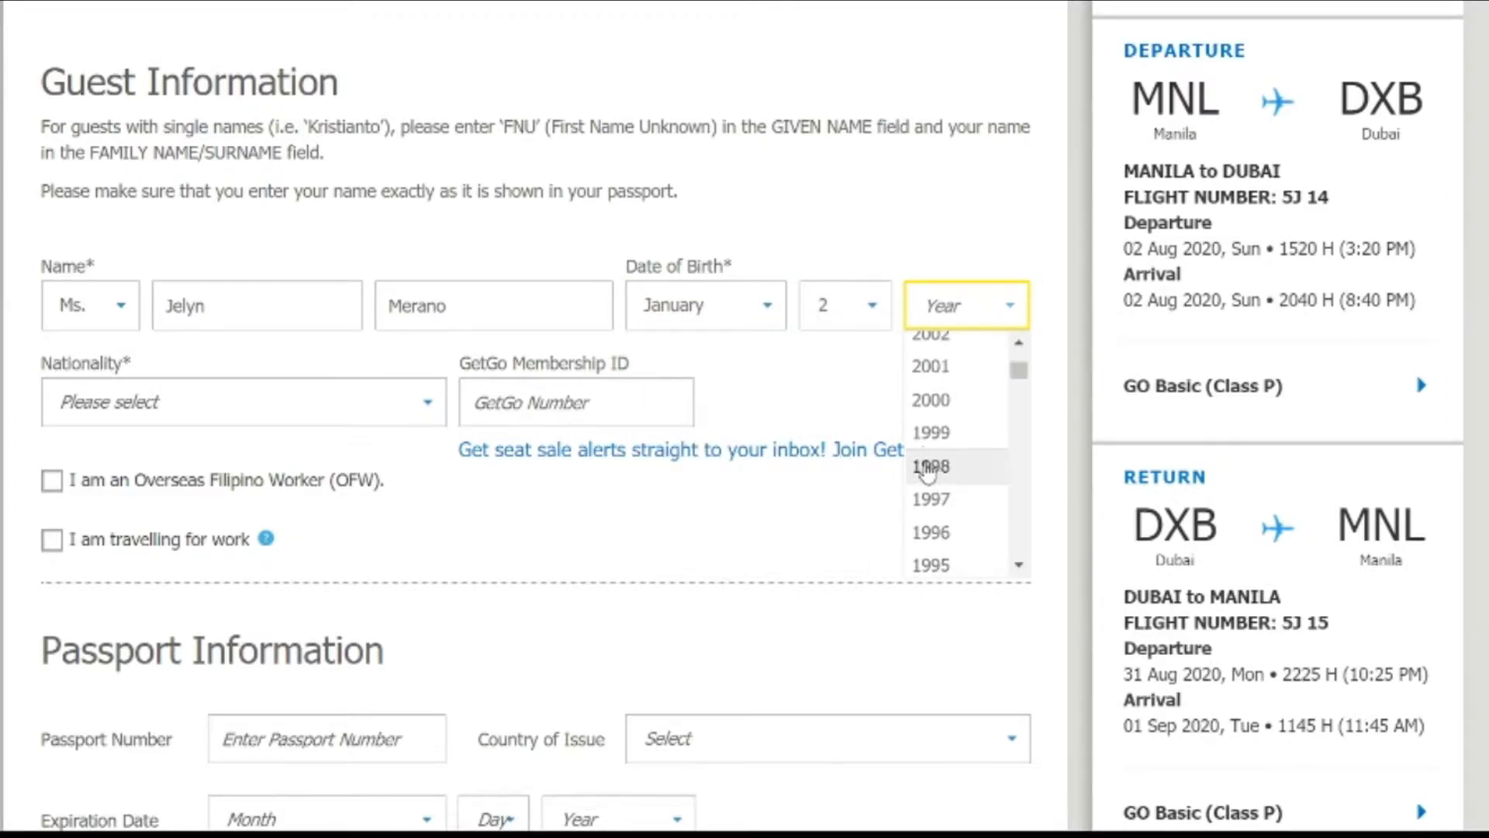
click(923, 437)
click(94, 402)
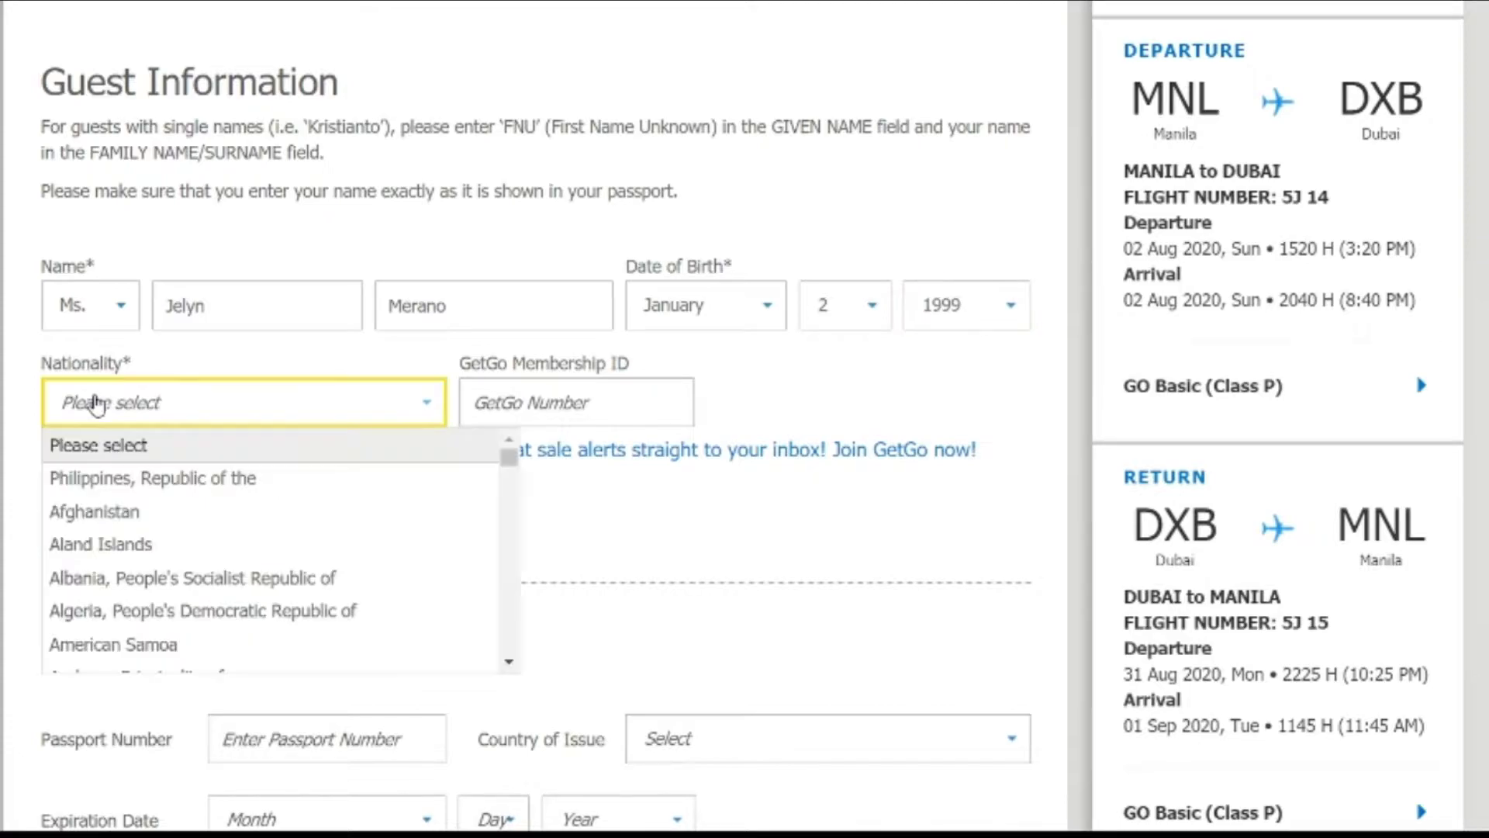
click(119, 481)
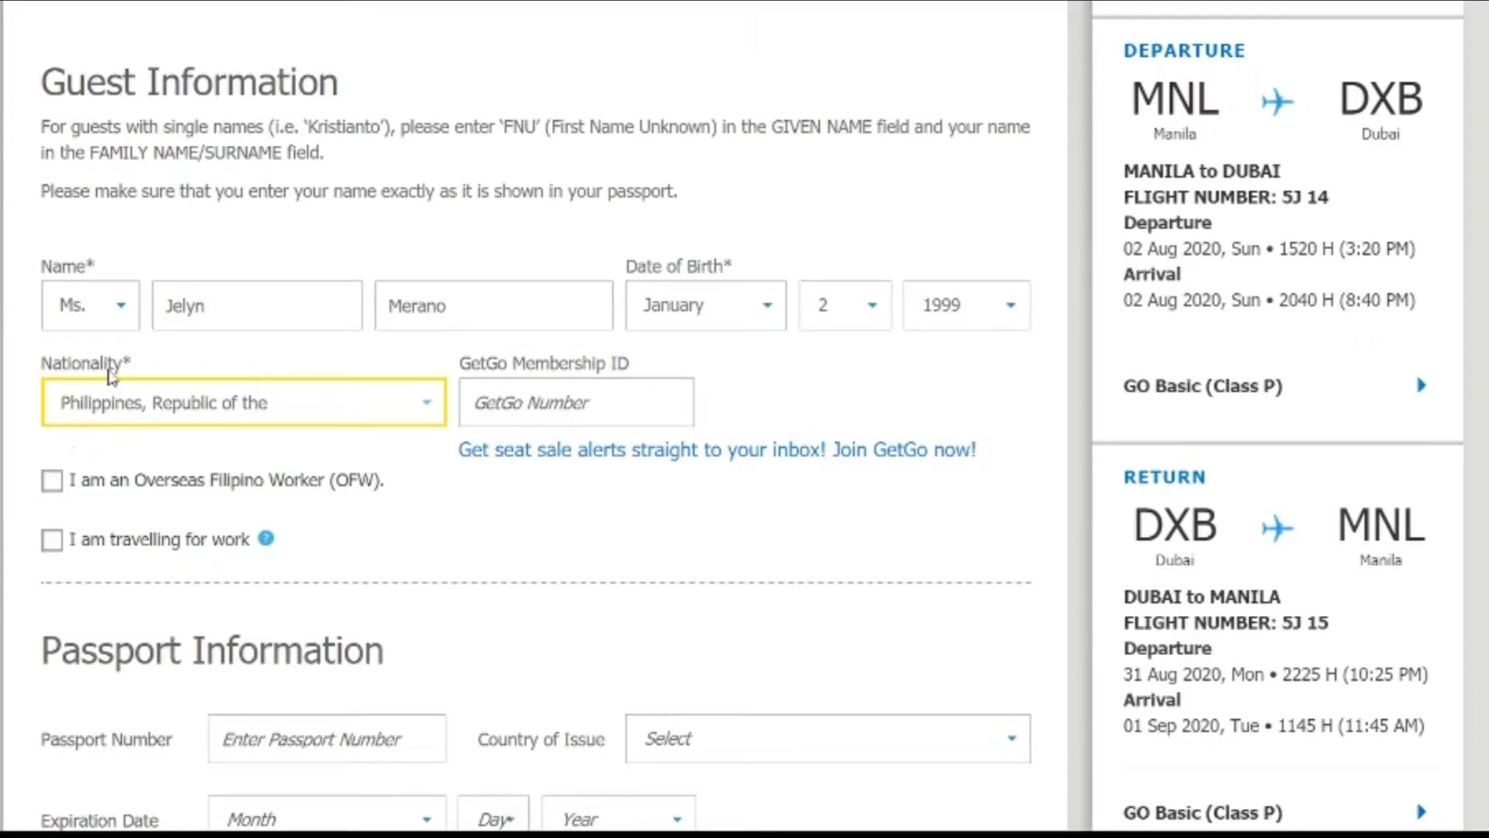
Step: Finish the nationality field and look over the Passport Information section
click(139, 226)
scroll(139, 226, down, 5)
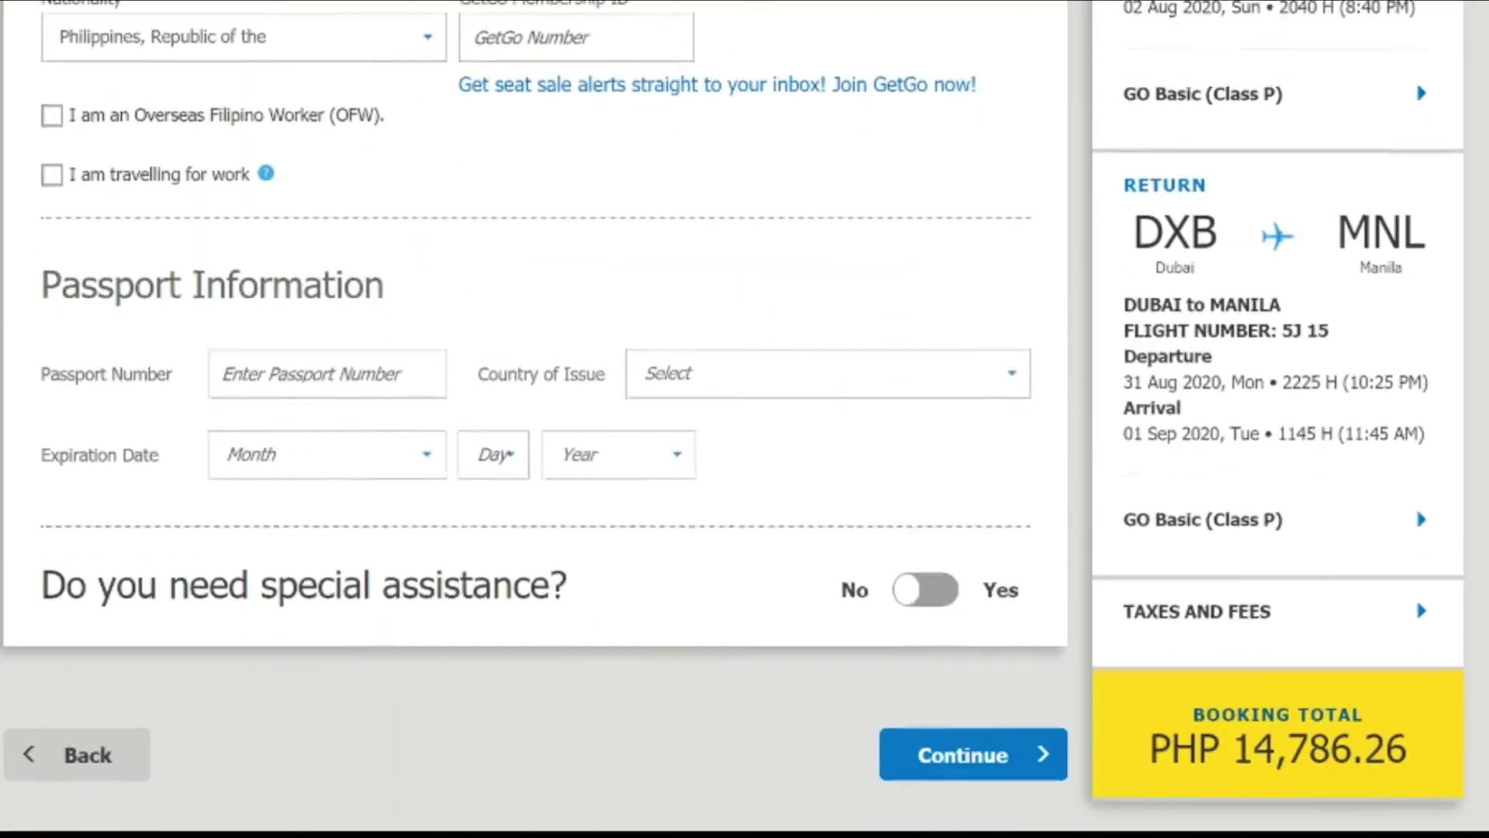
drag(423, 295, 39, 299)
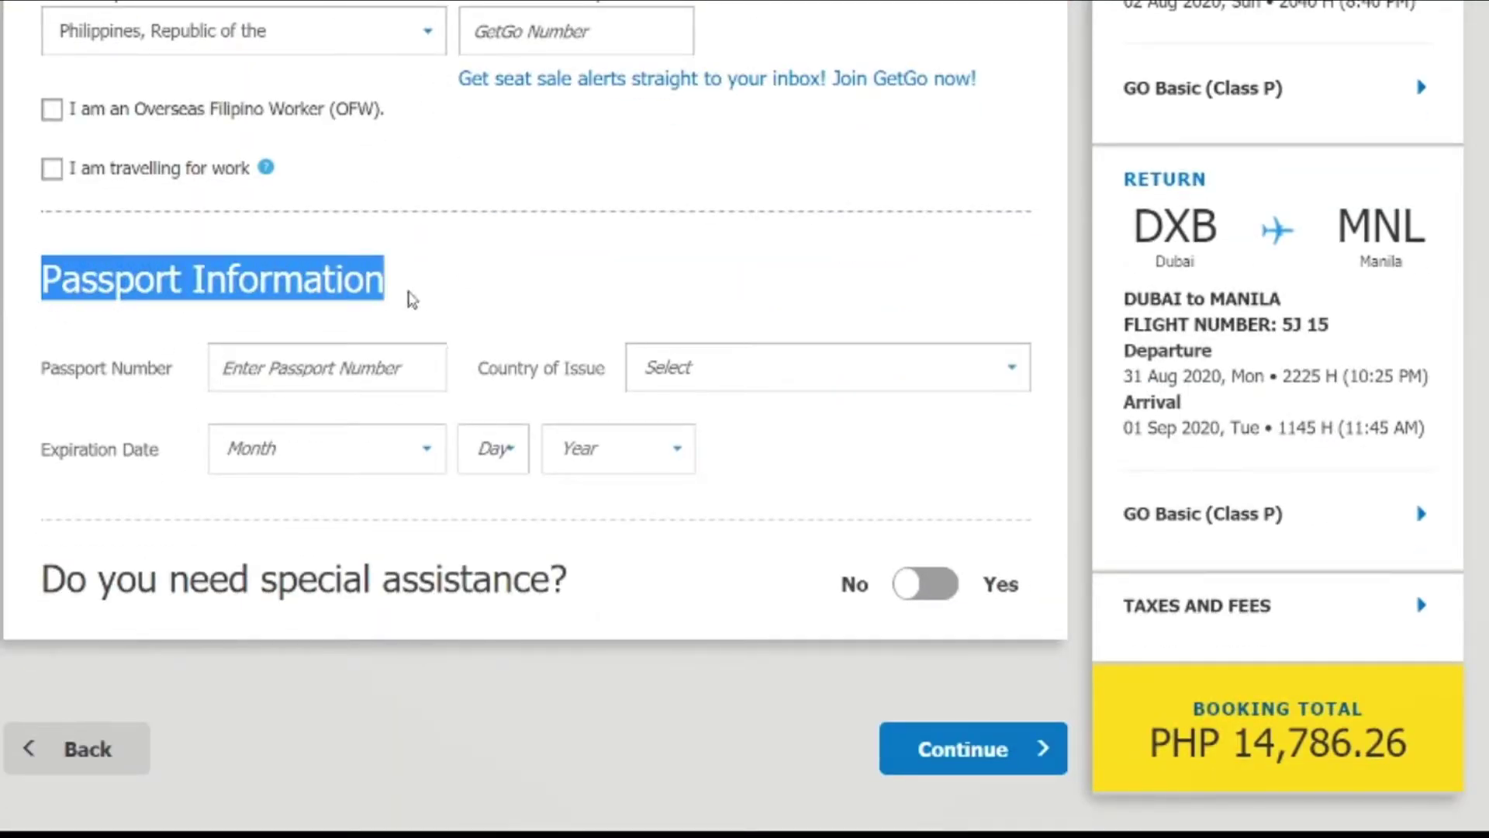
click(398, 306)
drag(398, 306, 36, 319)
scroll(45, 353, up, 5)
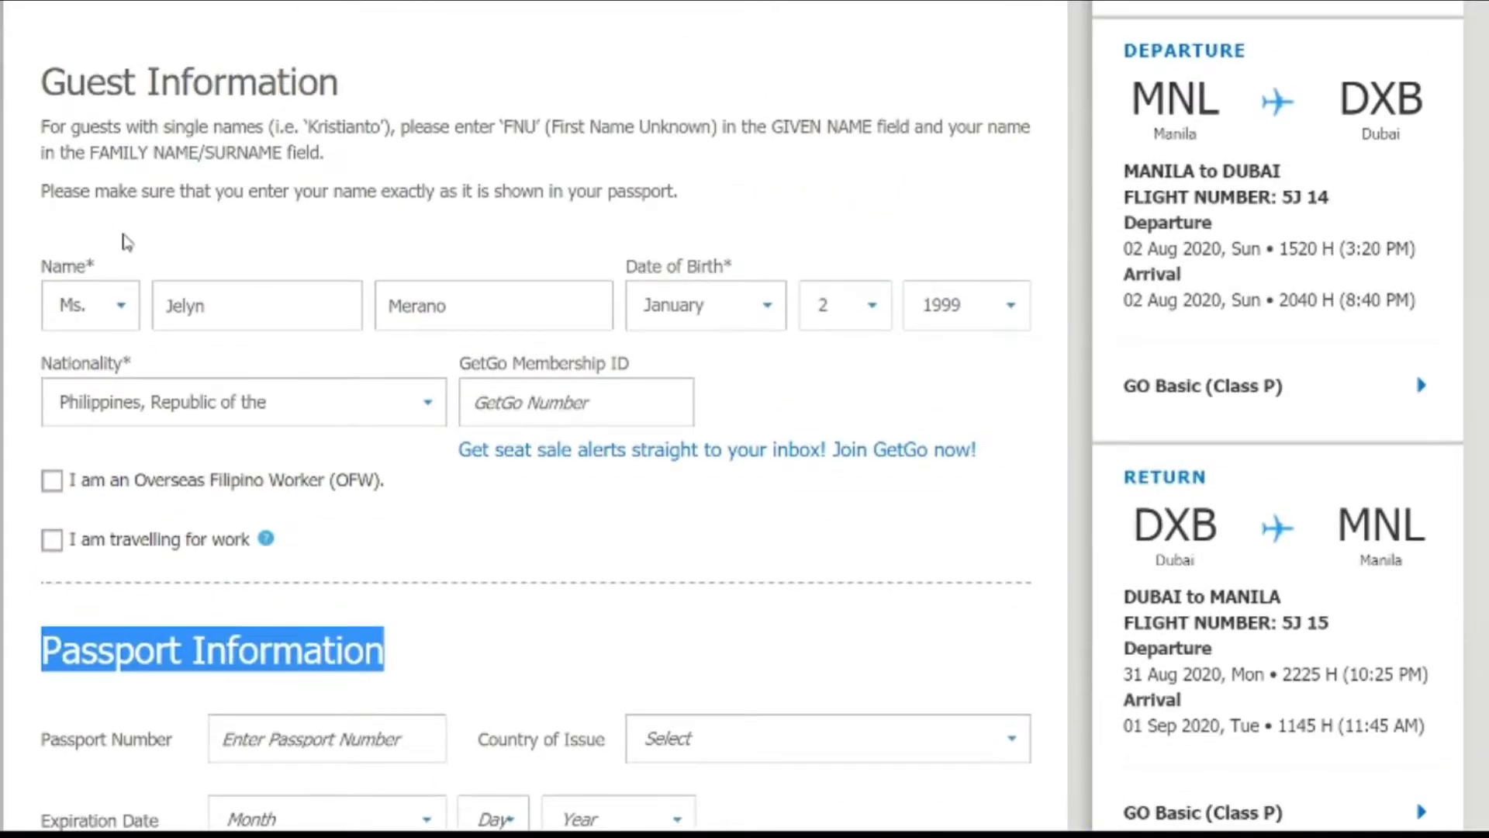
Step: Double-check the entered name, birth year and nationality, then submit the guest details
click(236, 304)
click(249, 259)
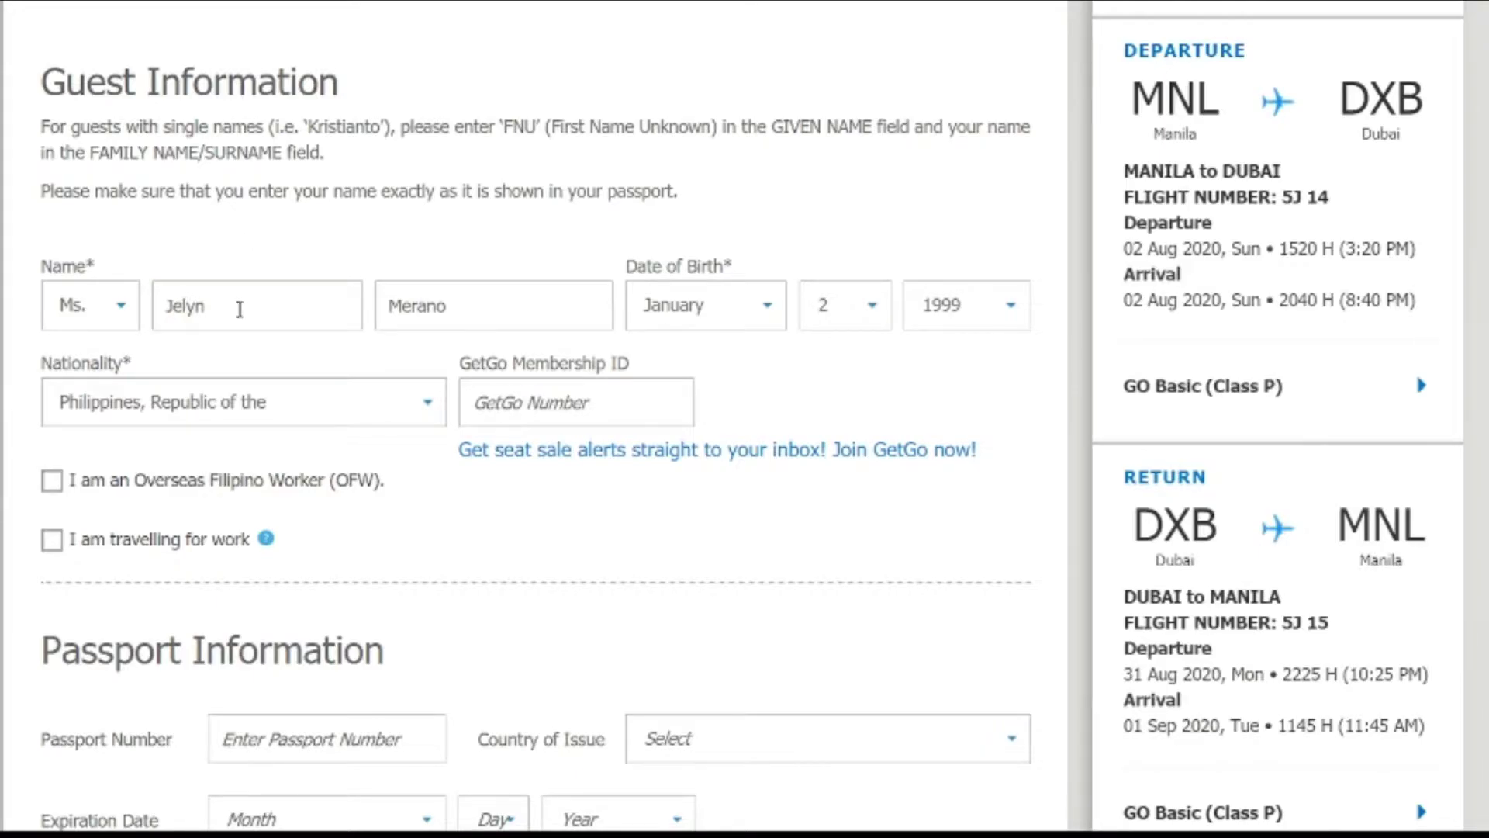
double_click(486, 305)
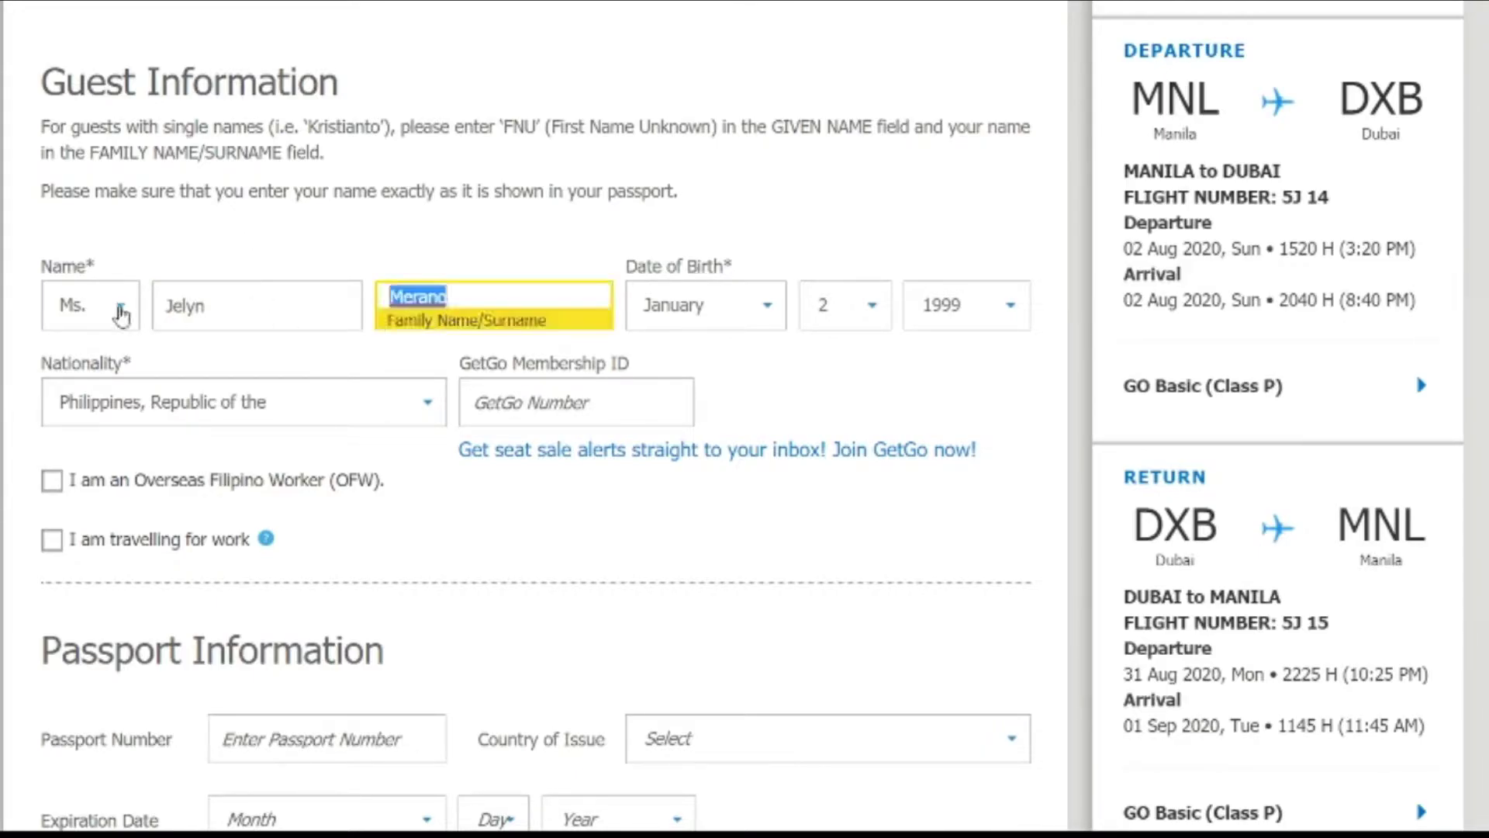
click(950, 324)
drag(365, 407, 70, 411)
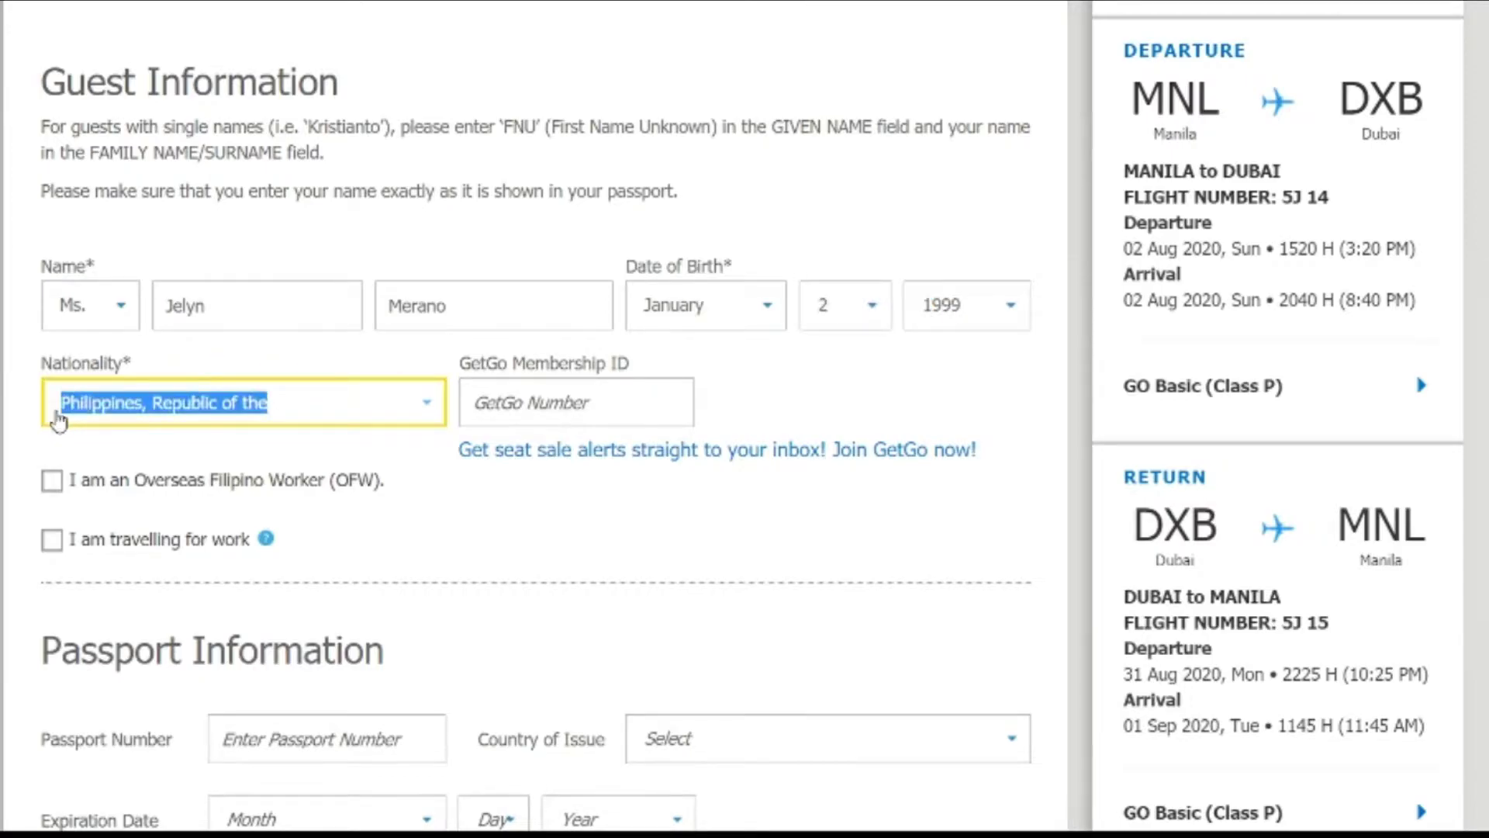
click(73, 417)
click(17, 392)
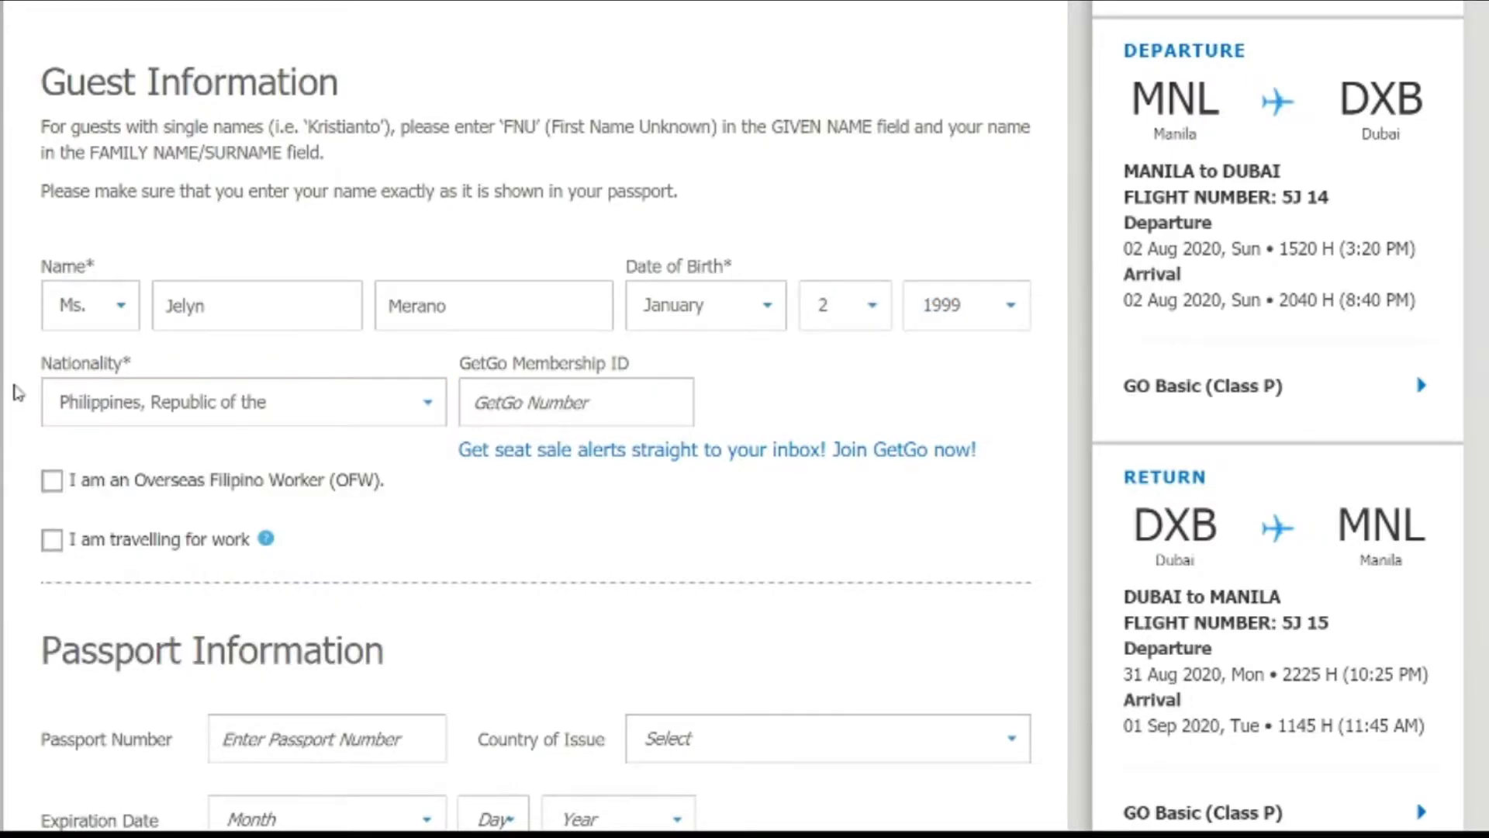
scroll(17, 392, down, 7)
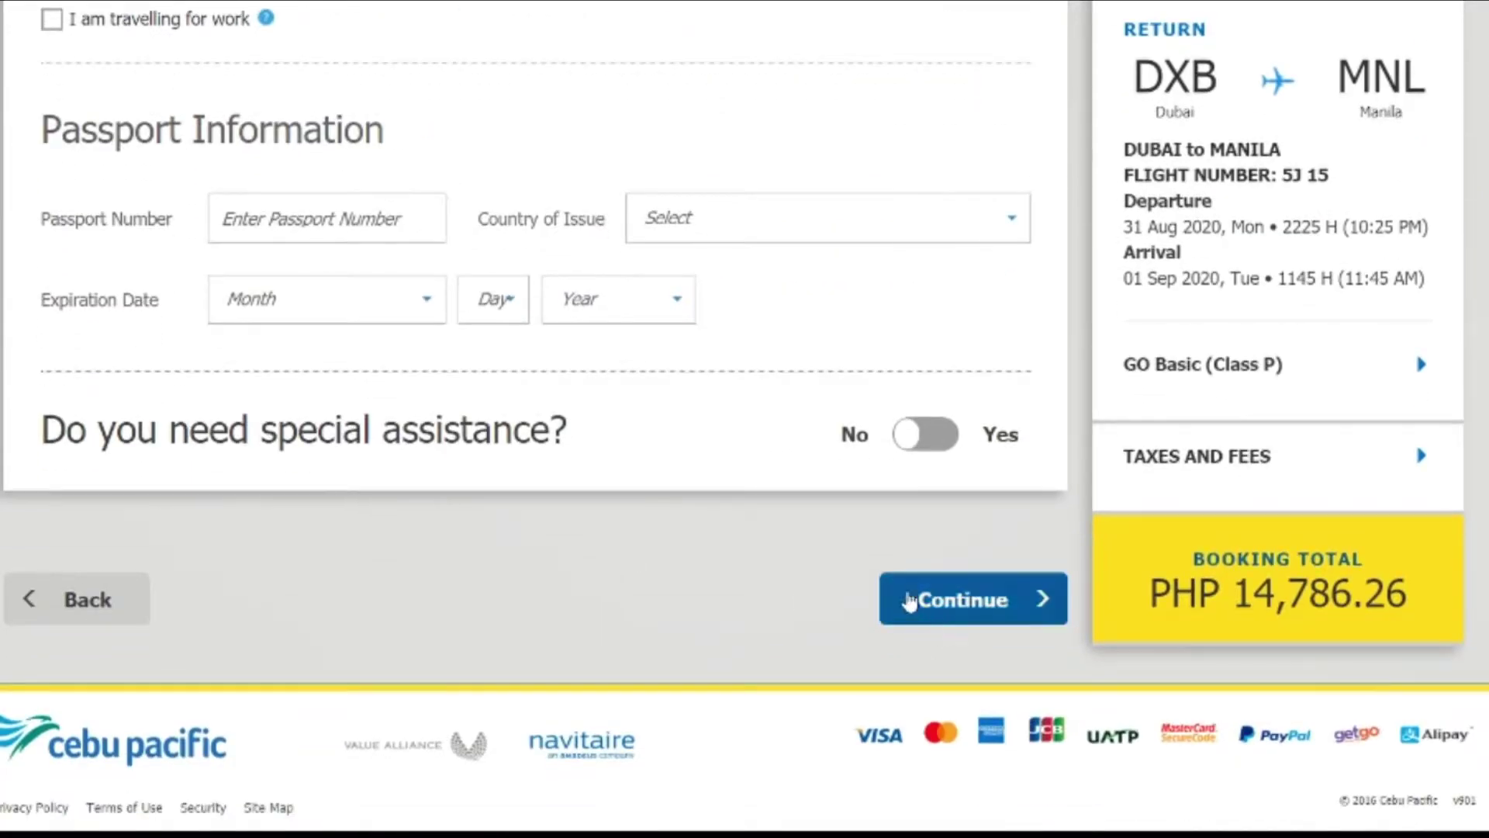
click(980, 604)
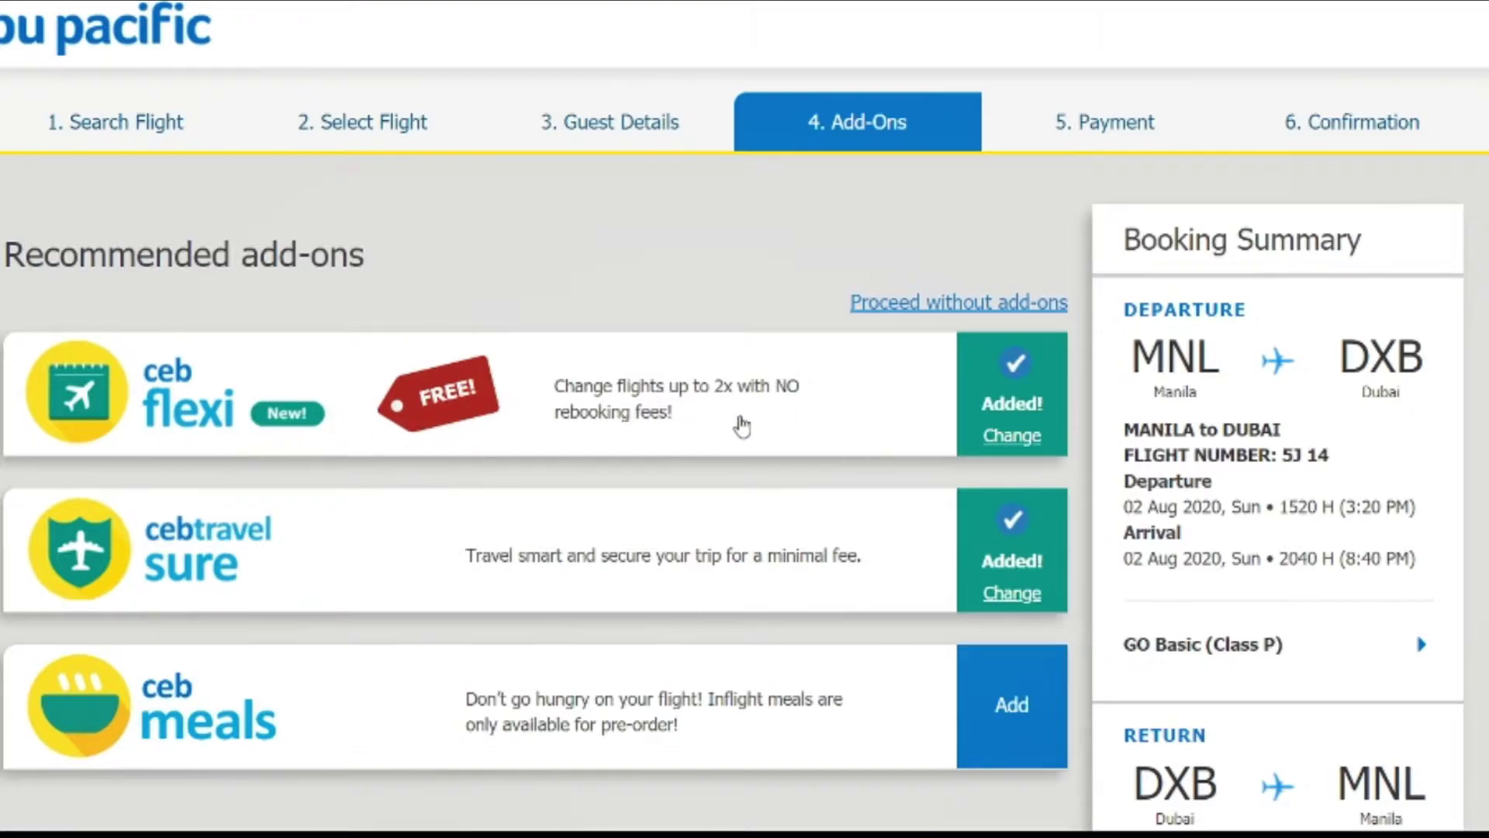
Step: Read the CEB Flexi details and uncheck CEB Flexi for the Manila–Dubai flight
drag(679, 423, 559, 400)
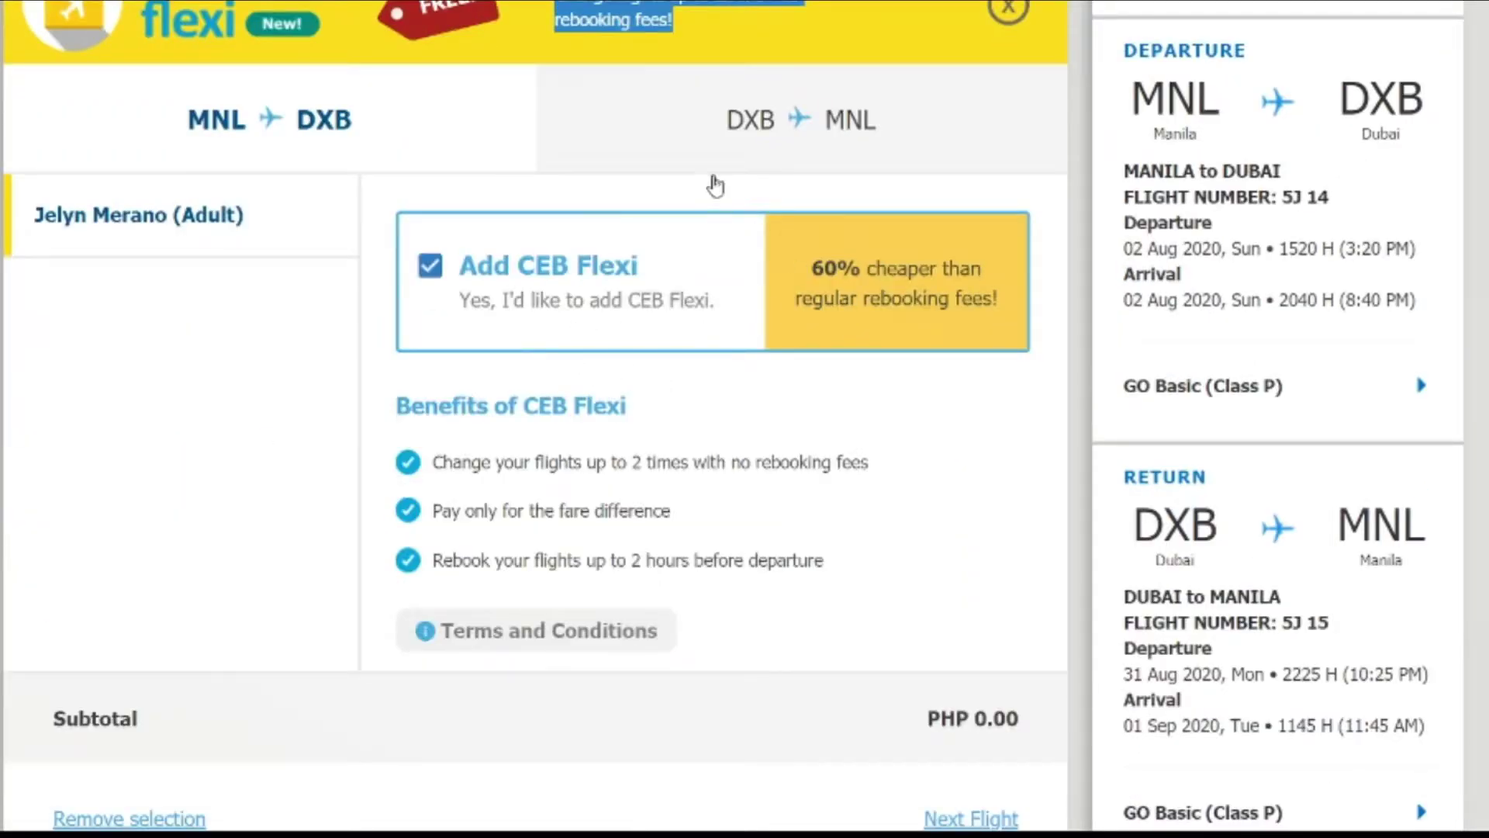
click(874, 10)
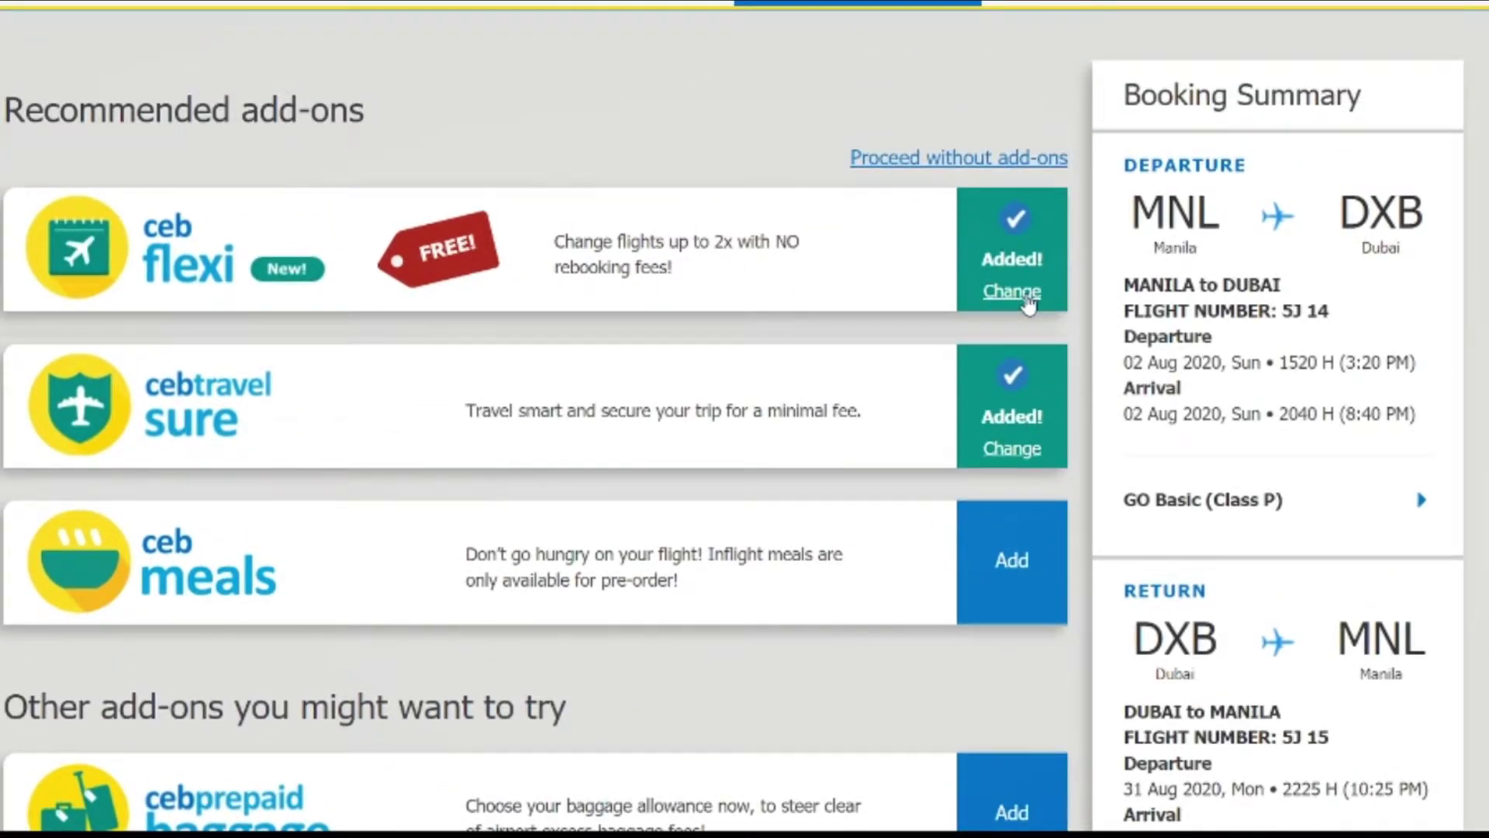
click(1012, 292)
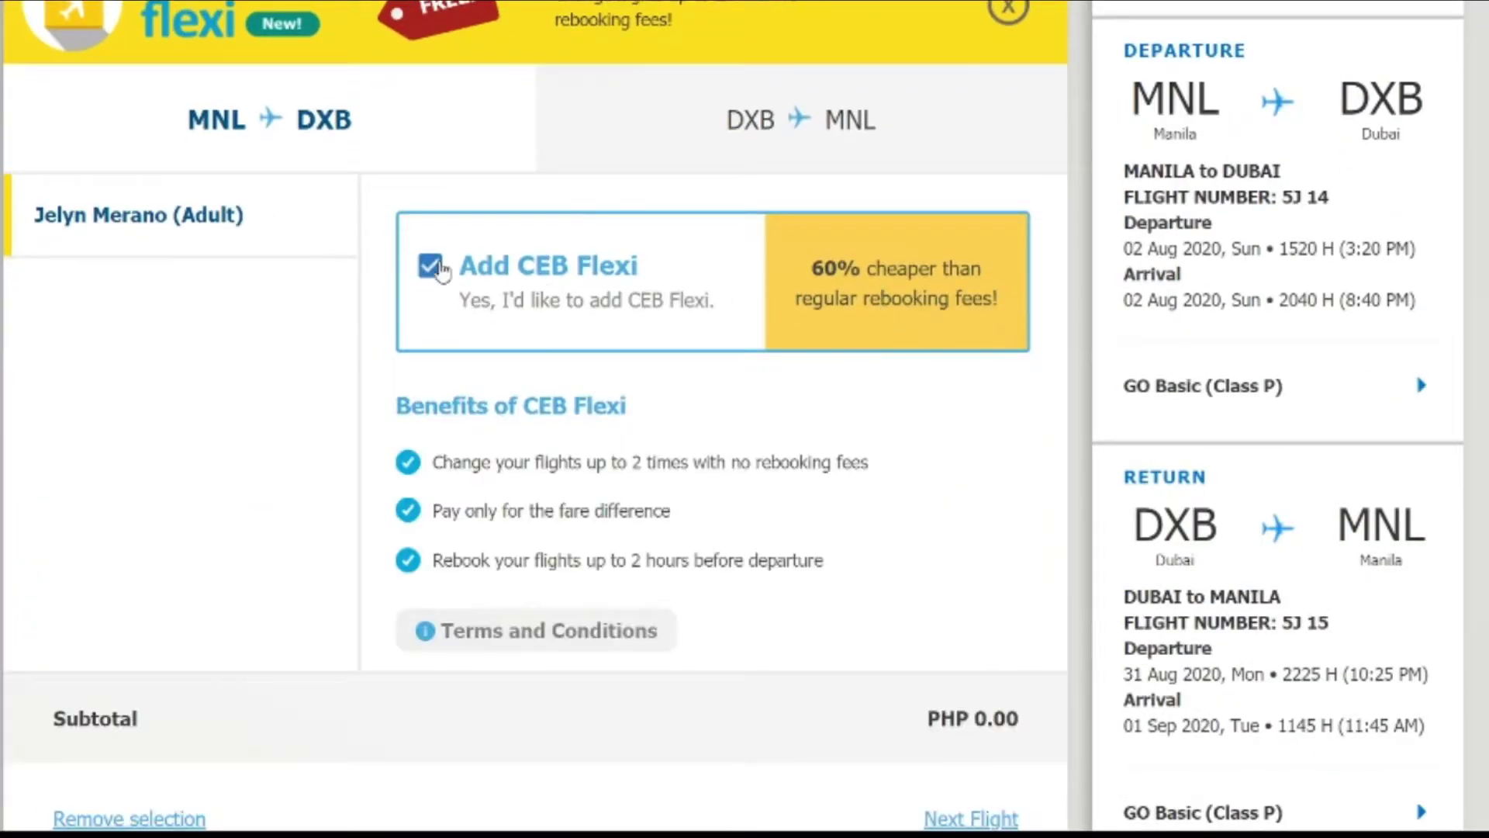
click(431, 267)
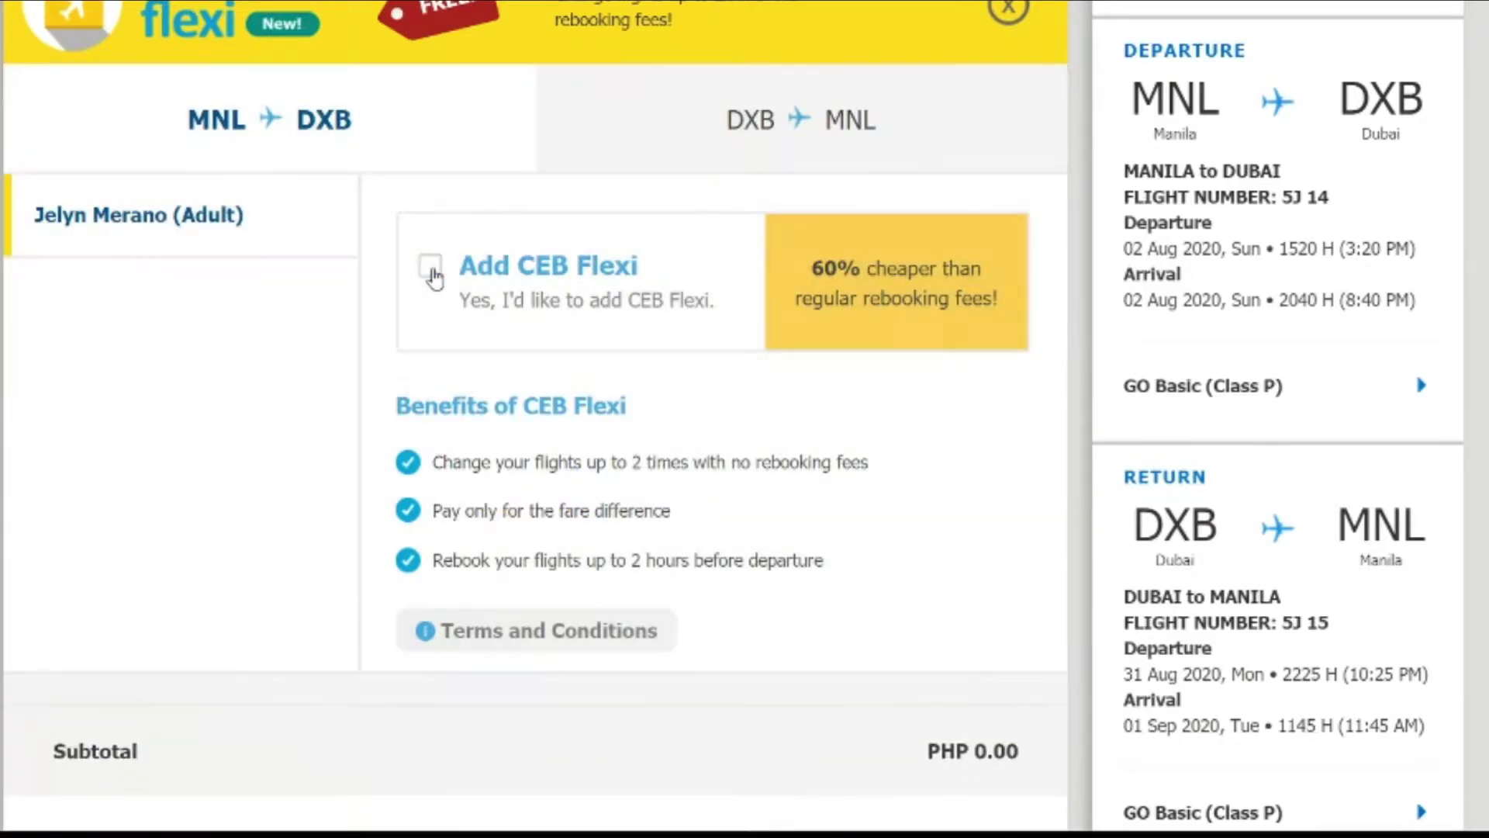
Step: Uncheck CEB Flexi for the Dubai–Manila return flight and close the panel
click(682, 147)
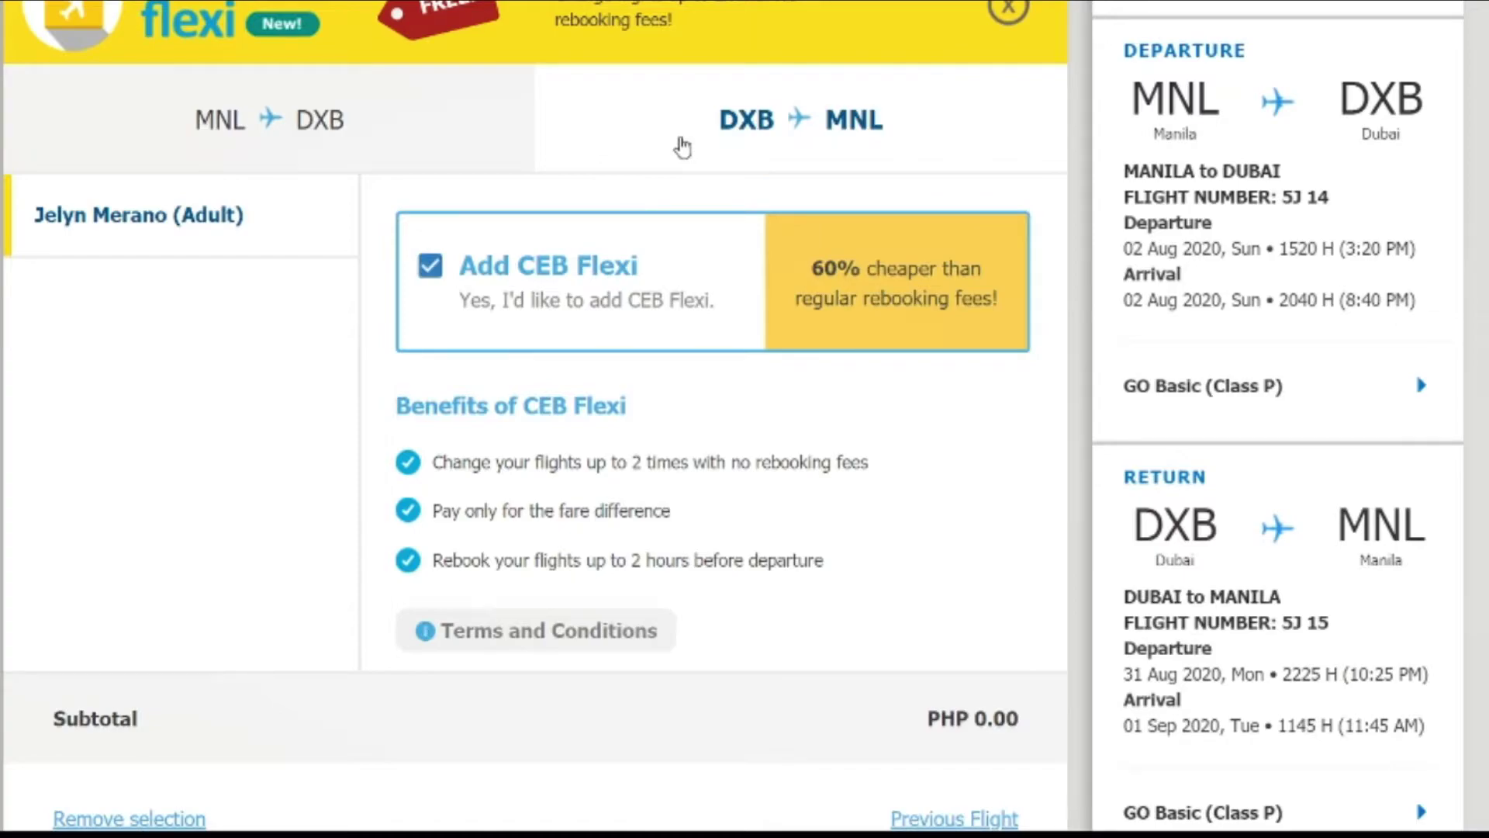
click(378, 131)
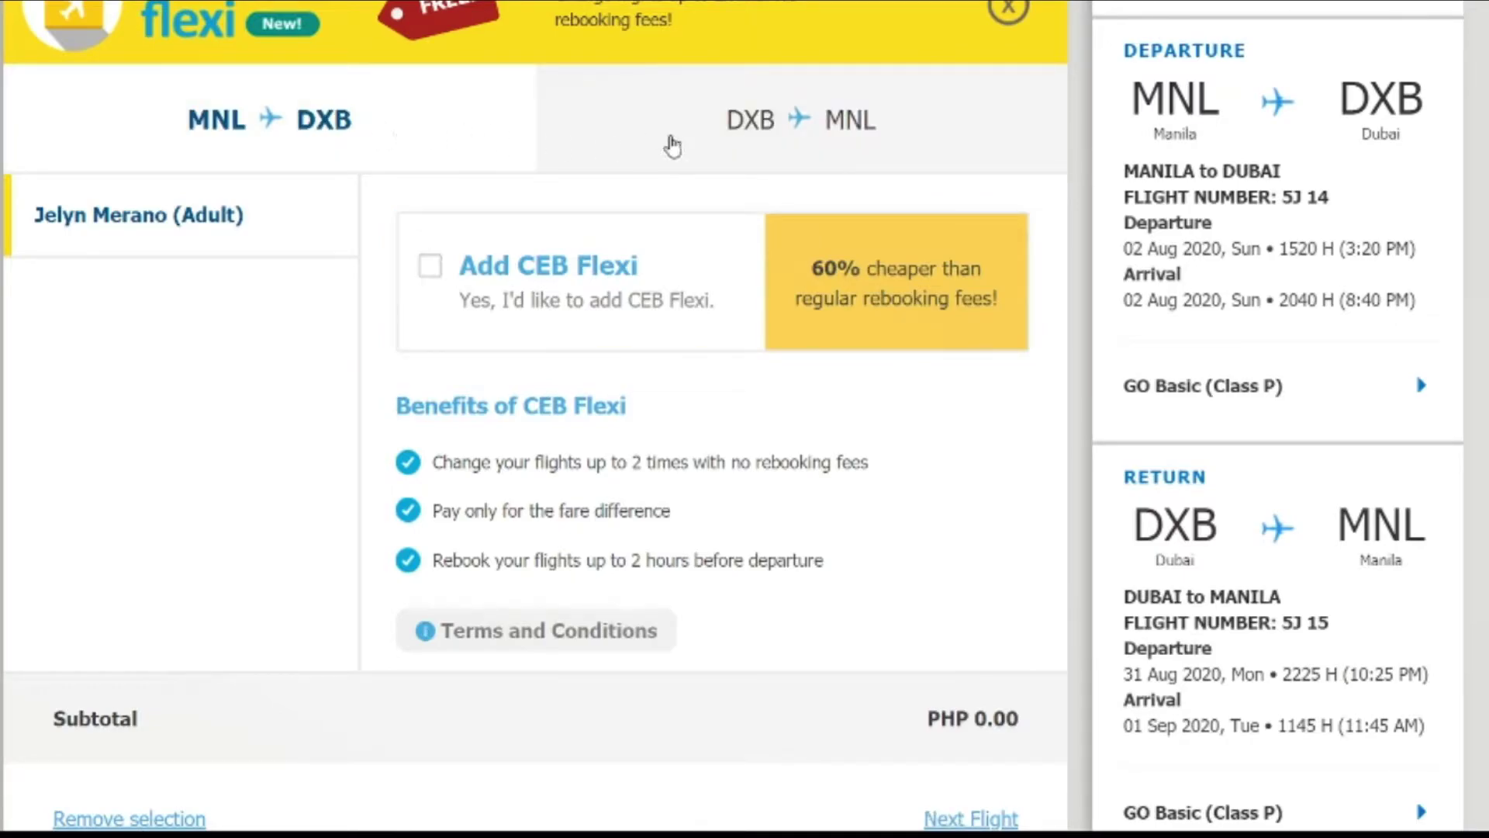
click(672, 146)
click(249, 132)
click(771, 147)
click(356, 170)
click(673, 131)
click(436, 267)
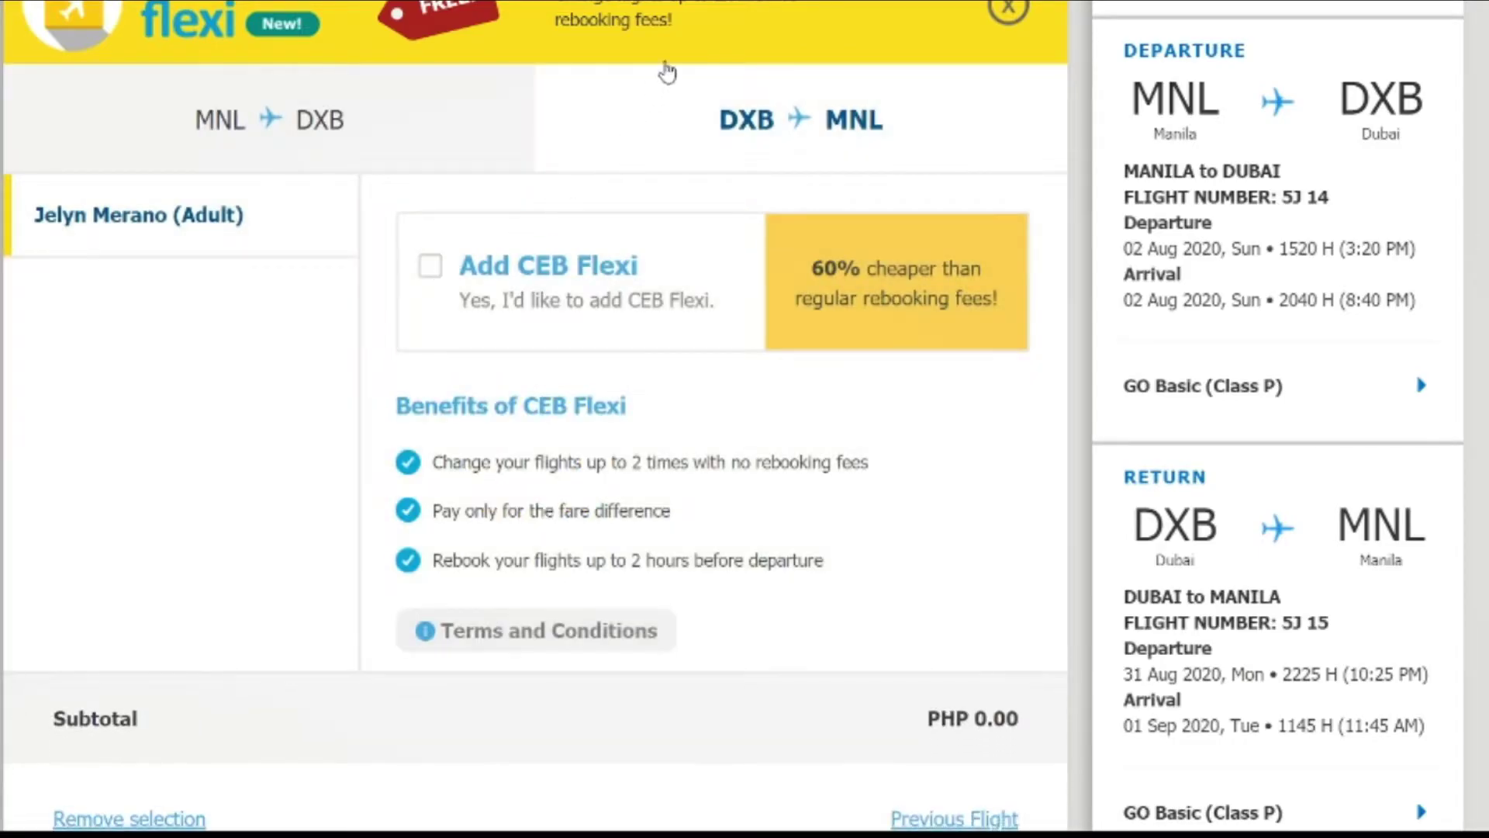
click(716, 14)
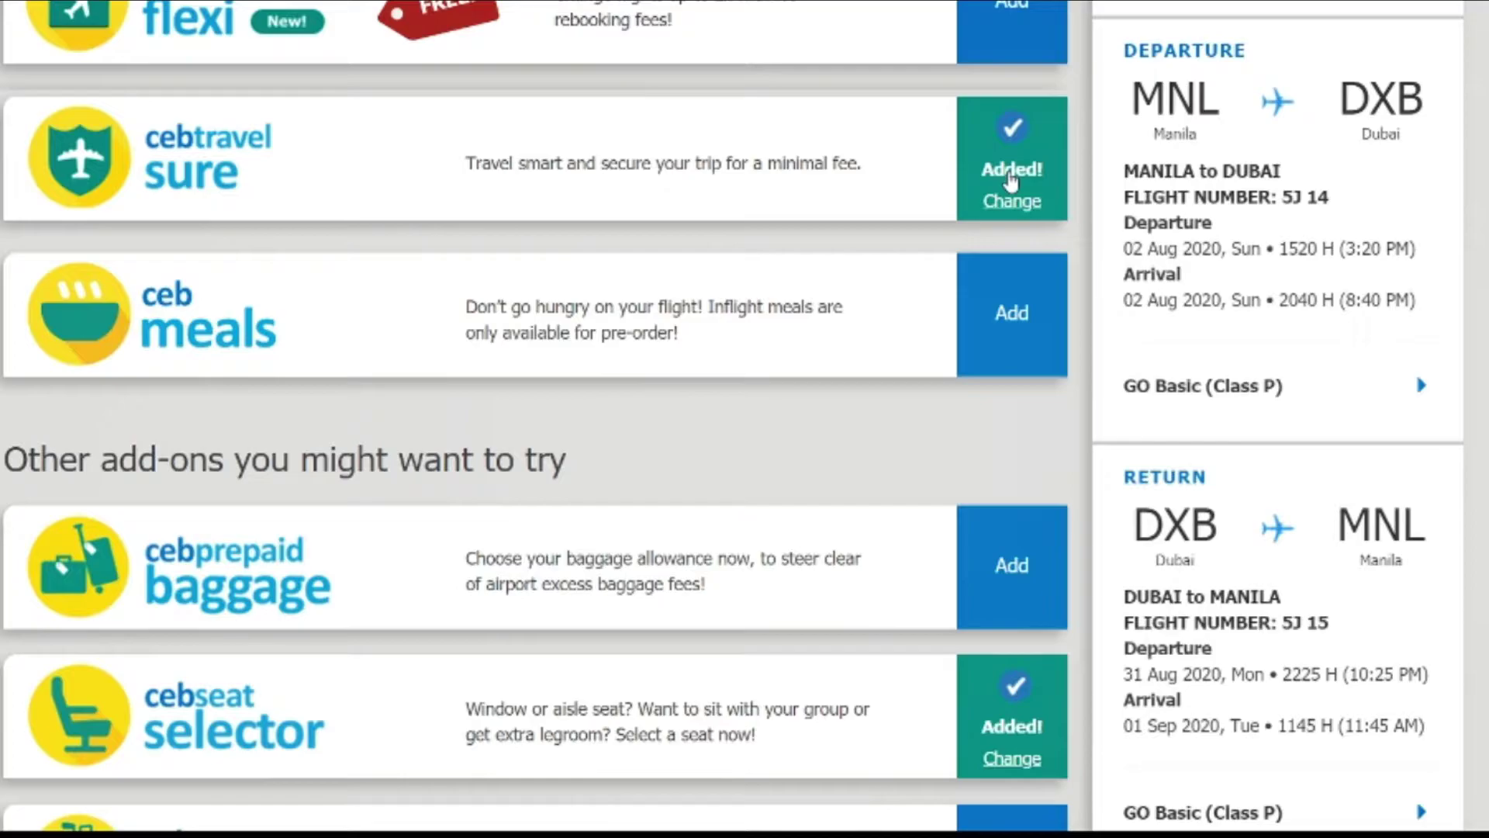
Step: Uncheck Travelsure (Basic Protect PHP 2,603.00) and confirm the booking total reads PHP 15,786.26
click(1011, 198)
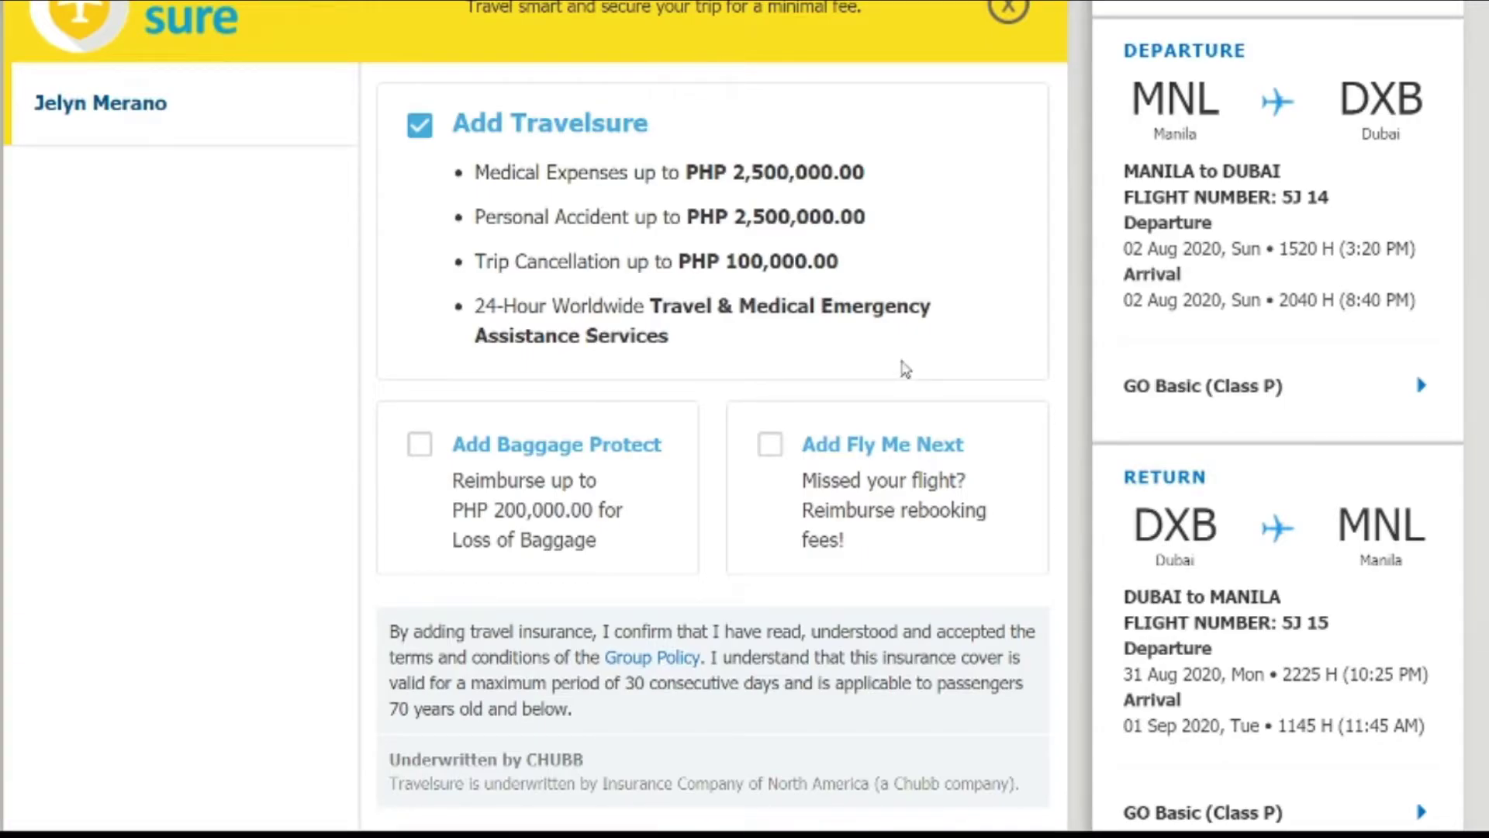
scroll(905, 370, down, 6)
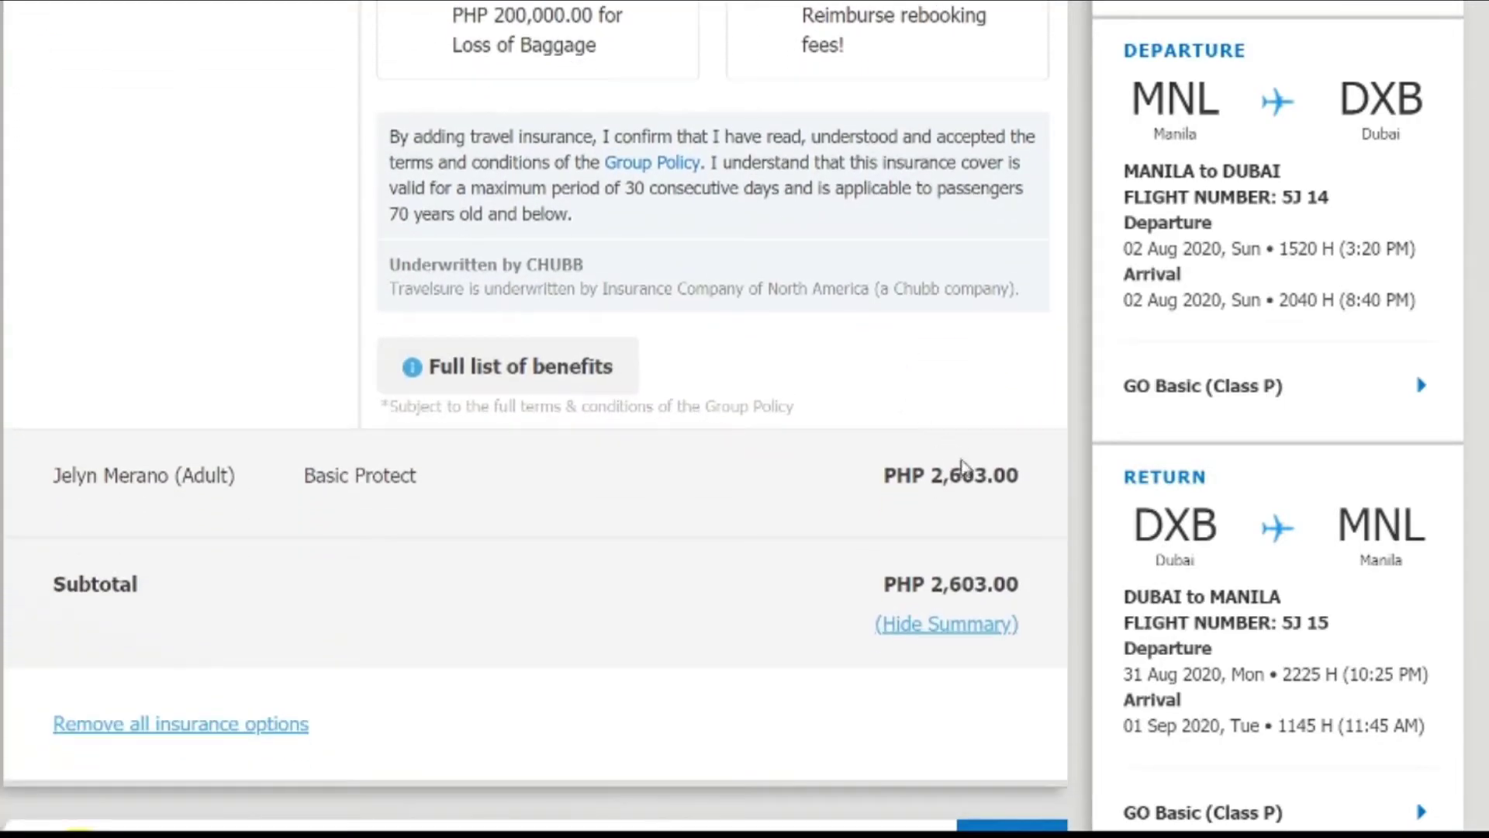
drag(1012, 481, 884, 478)
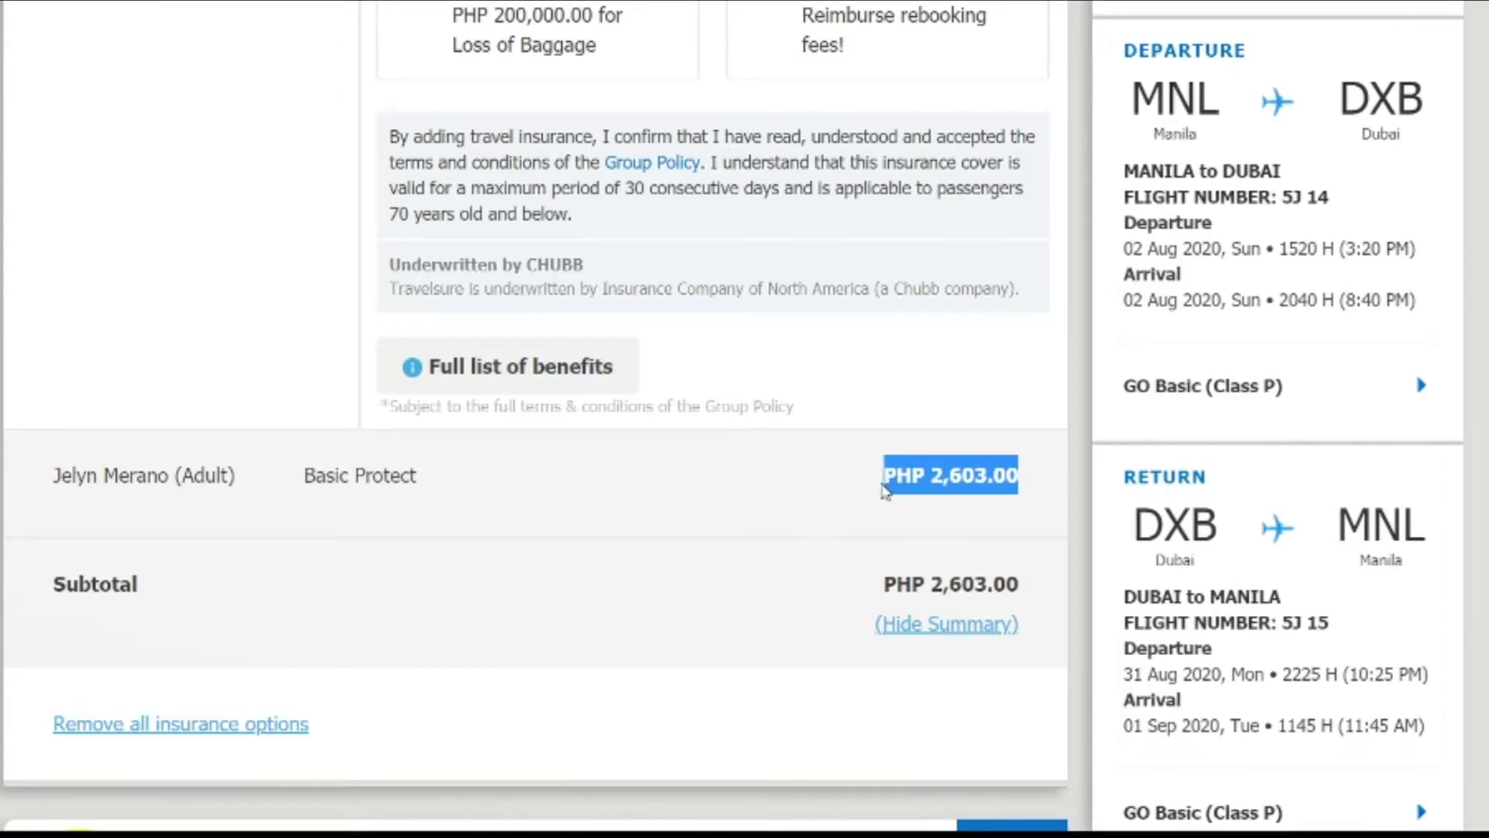
scroll(750, 411, up, 9)
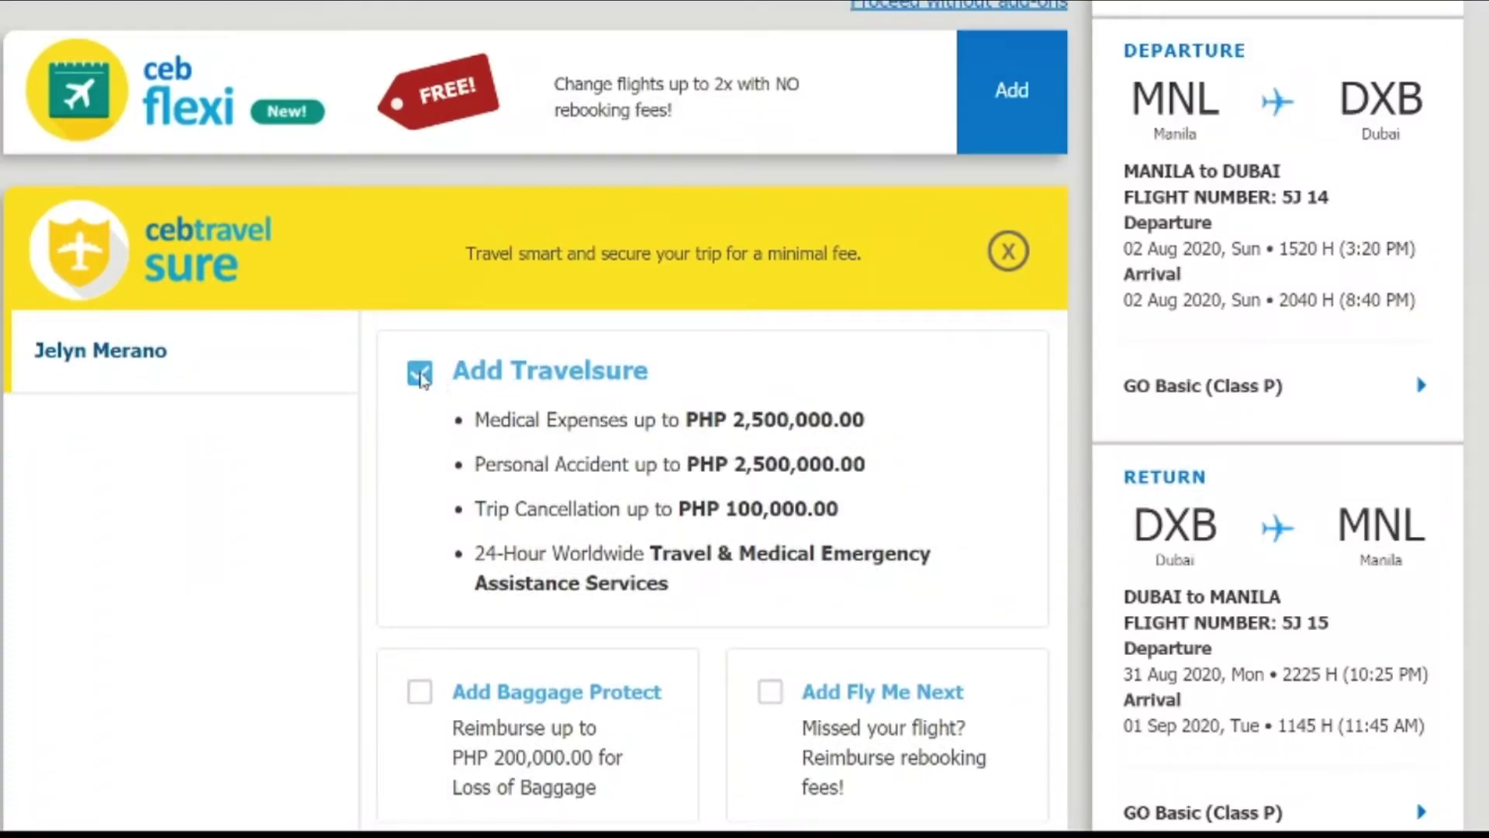
click(418, 374)
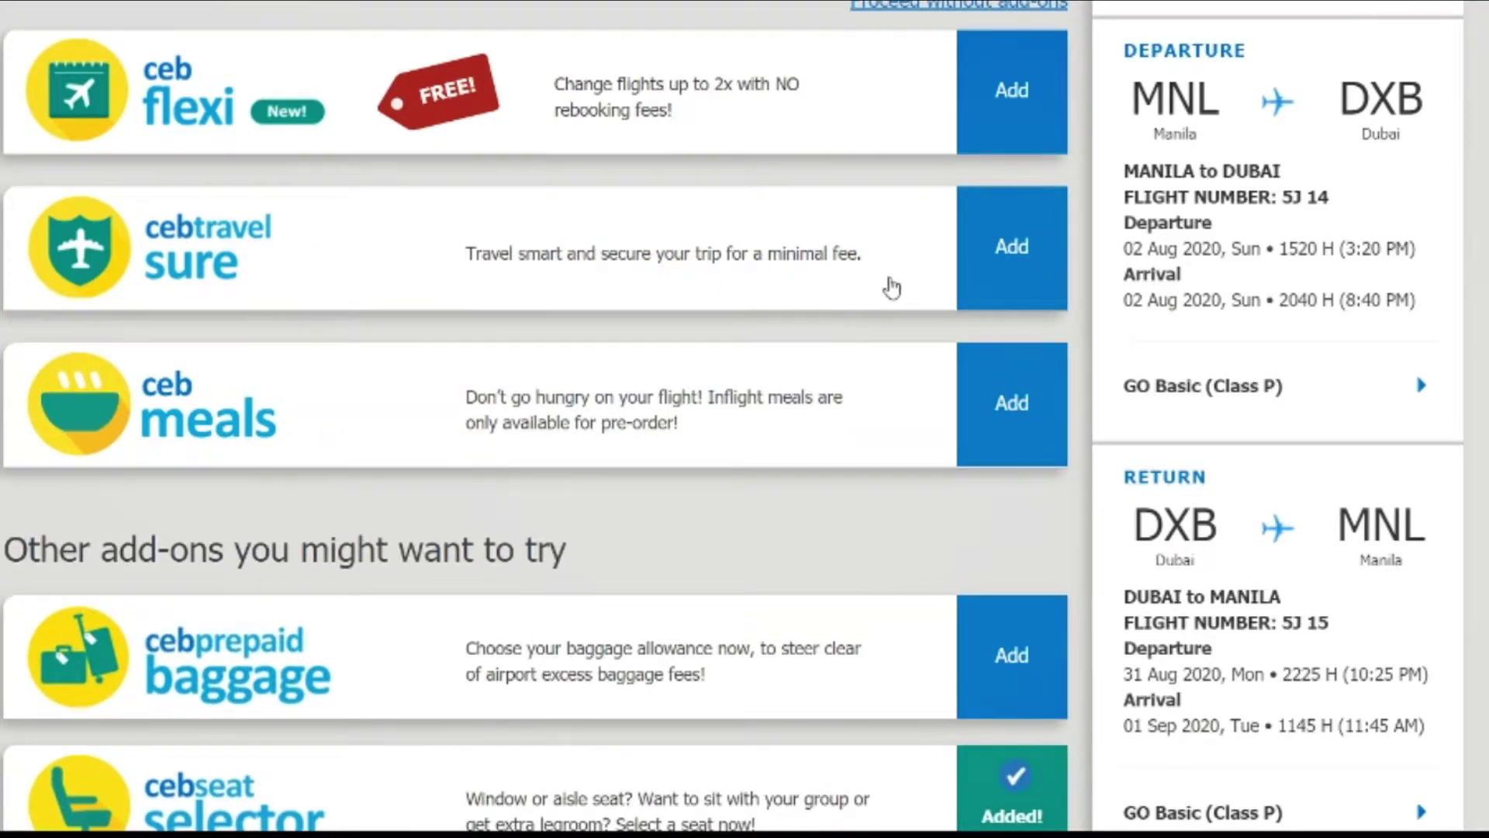
scroll(891, 282, down, 10)
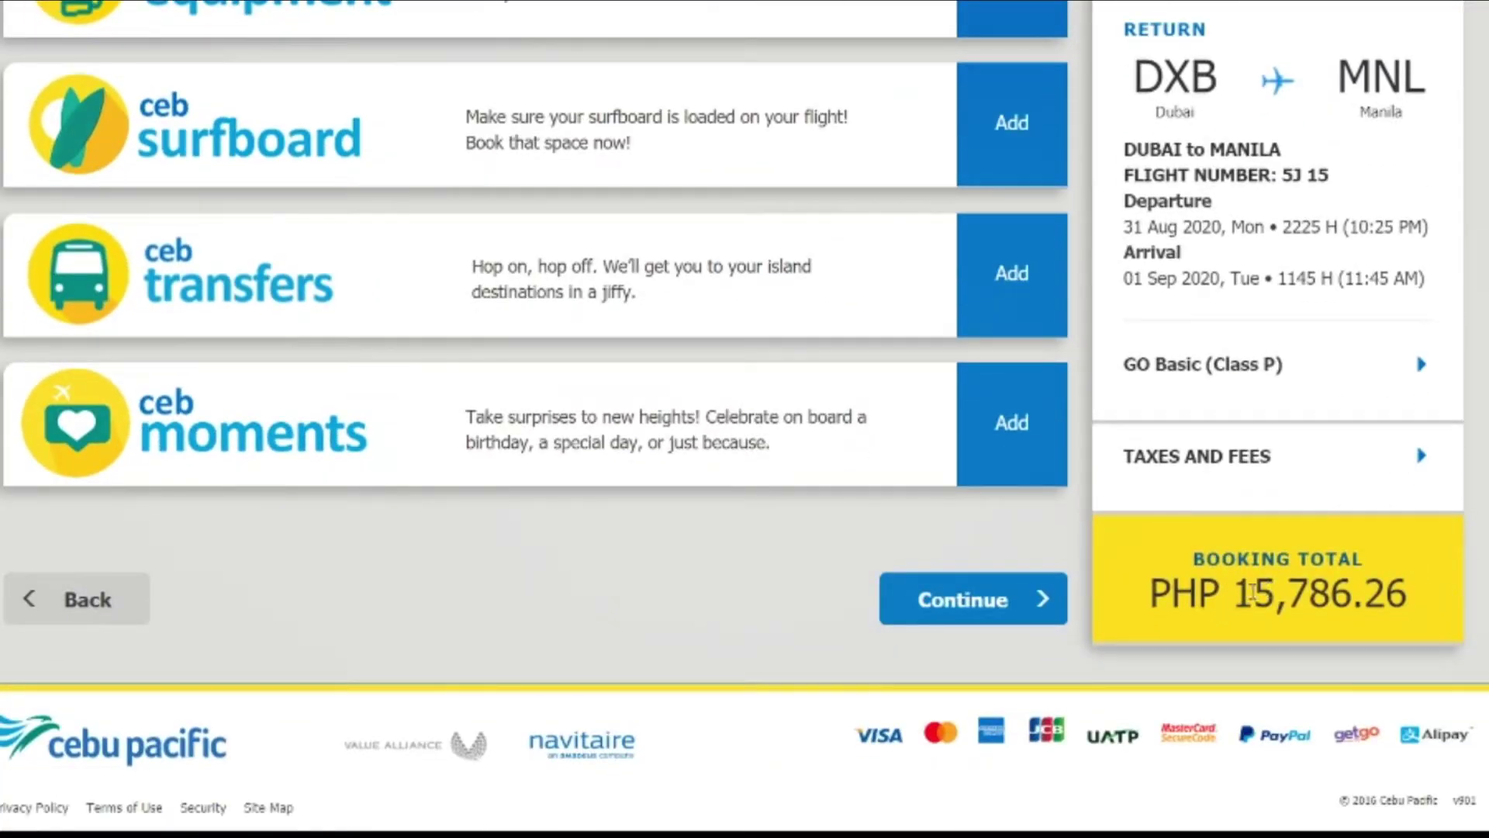
drag(1237, 596, 1406, 593)
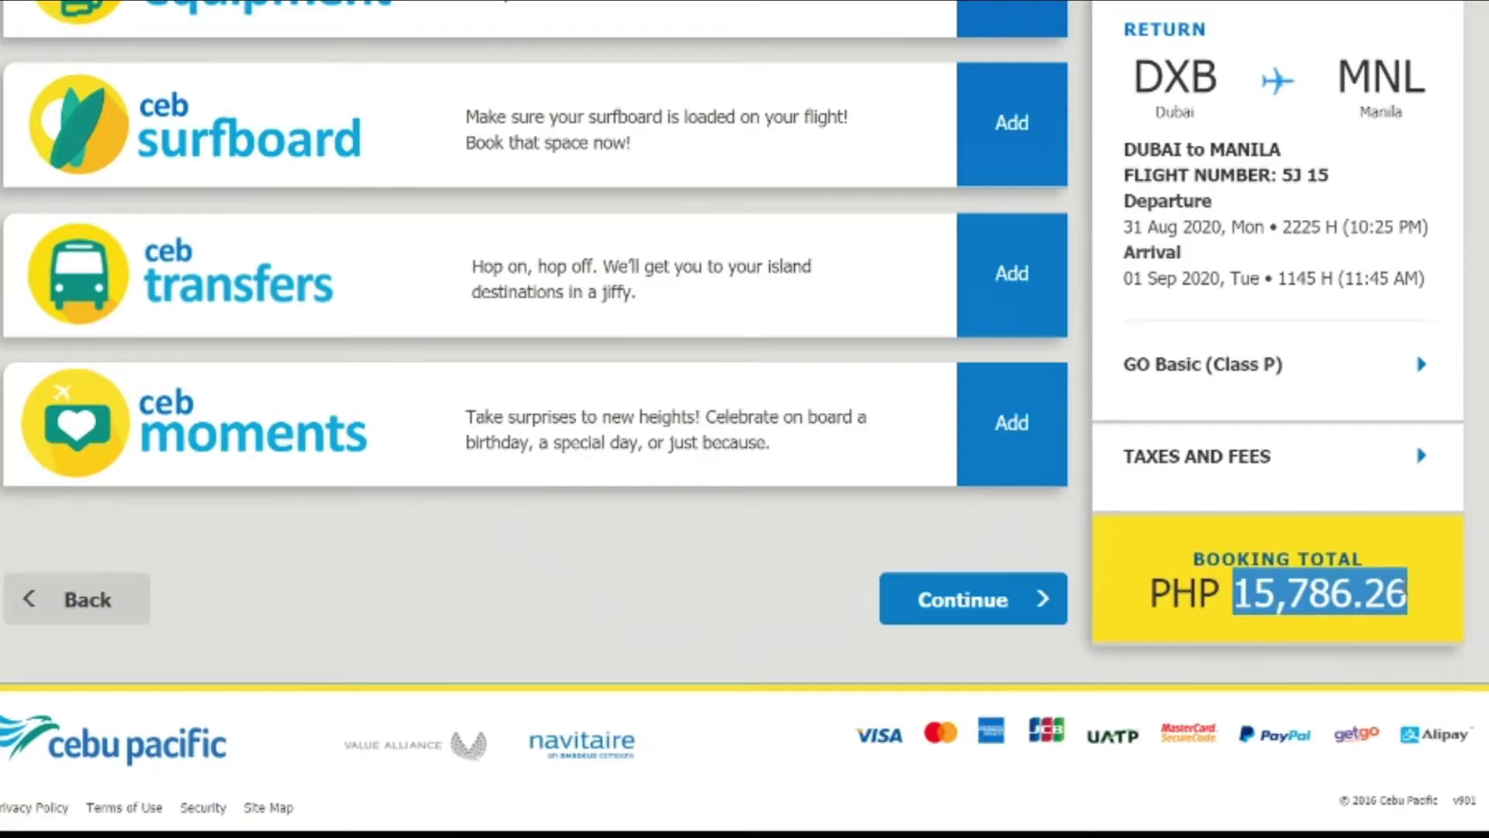
scroll(643, 332, up, 12)
scroll(598, 295, down, 6)
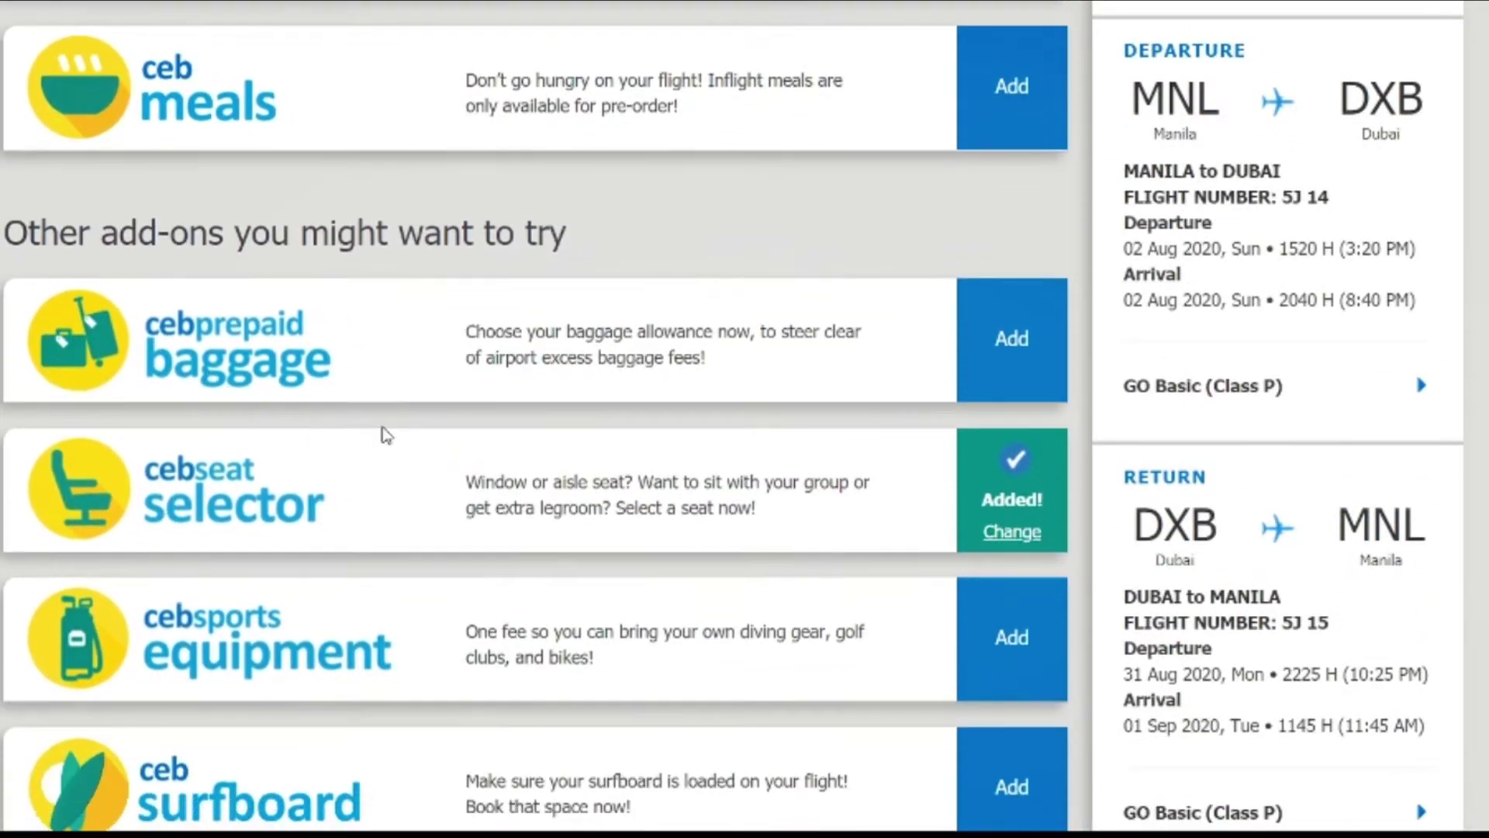
scroll(871, 502, down, 2)
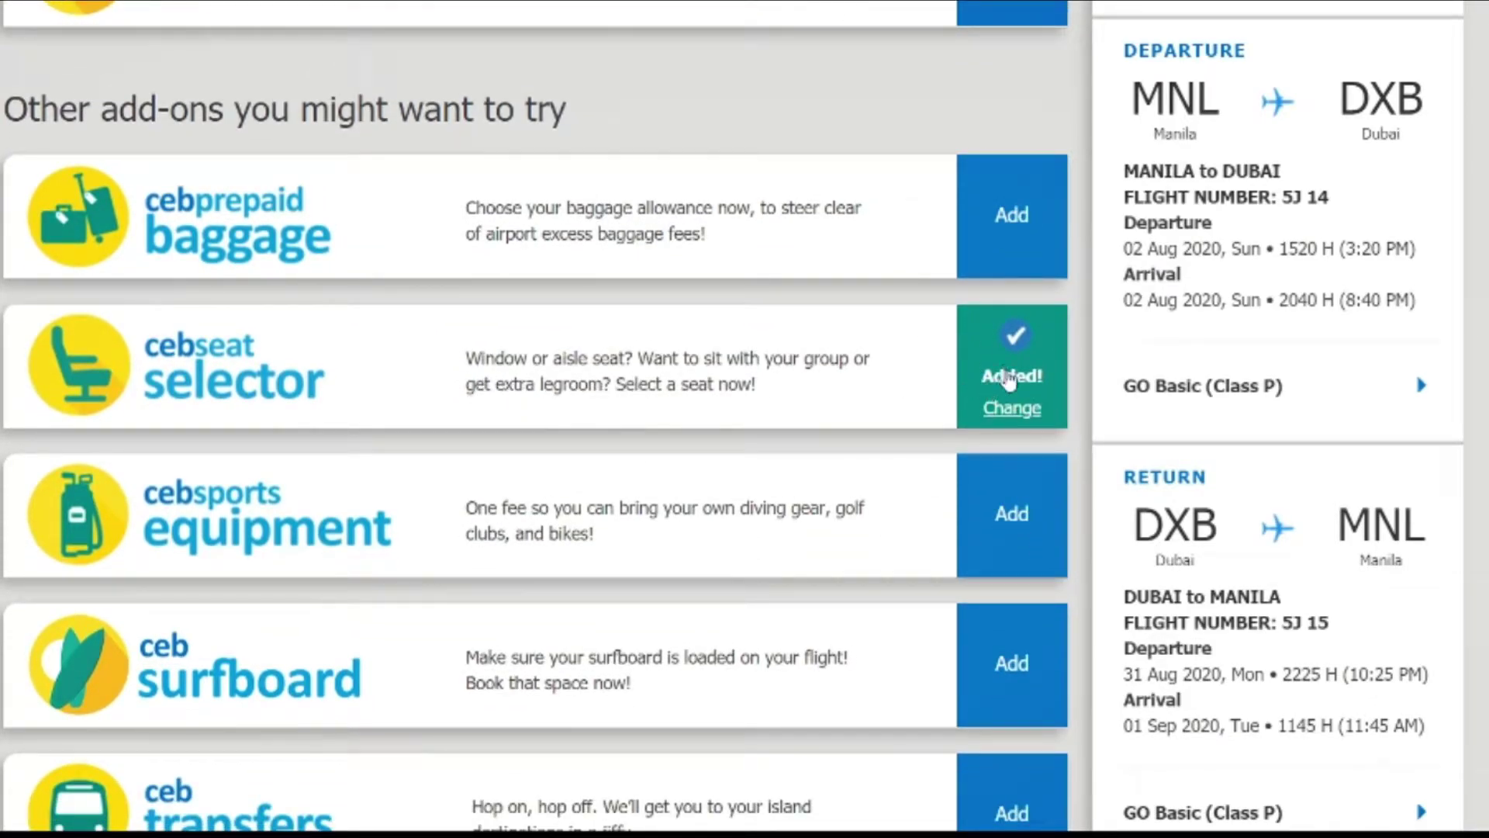
click(838, 392)
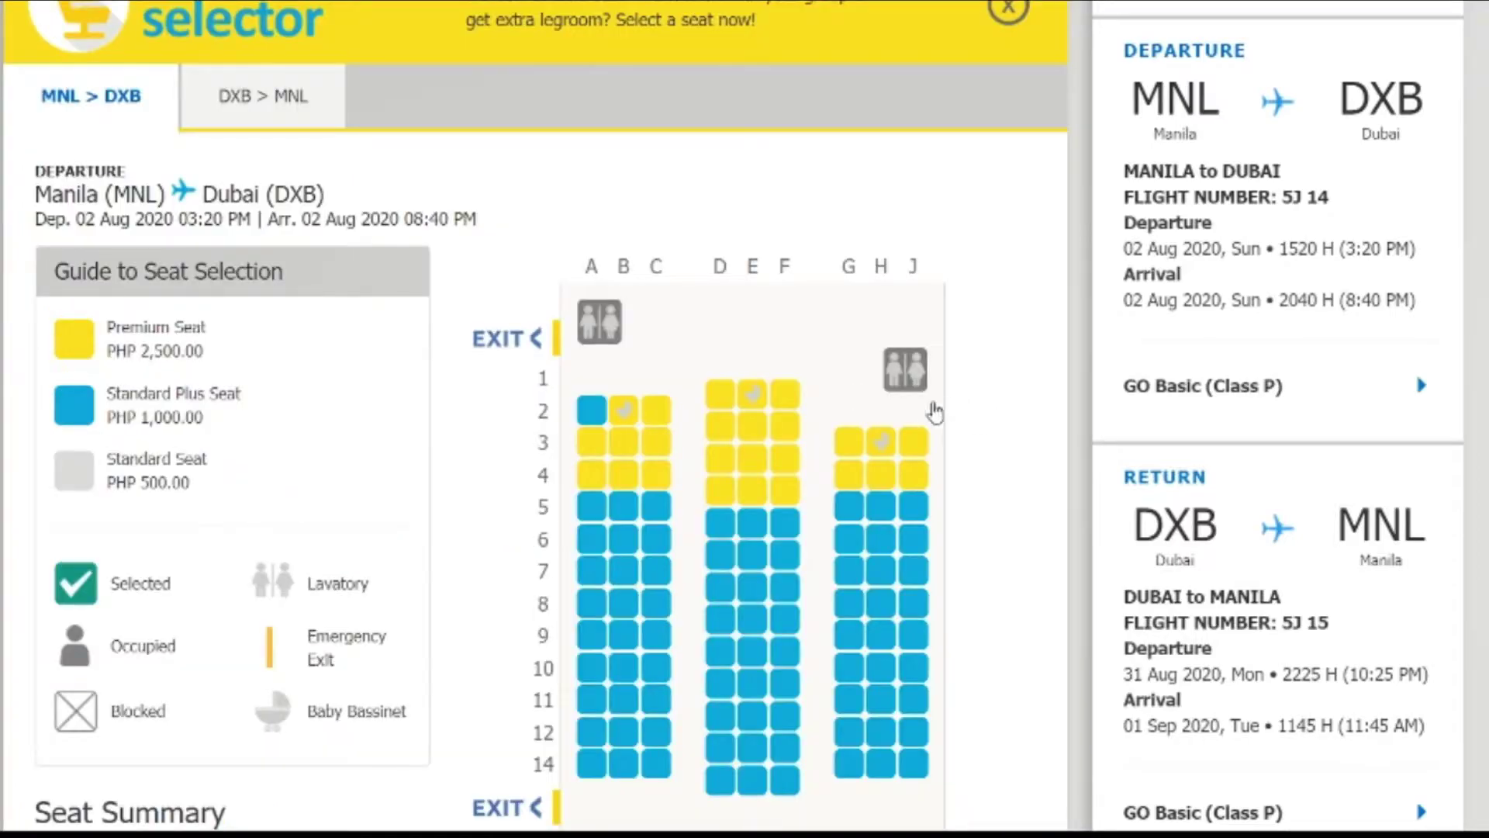
scroll(698, 389, down, 6)
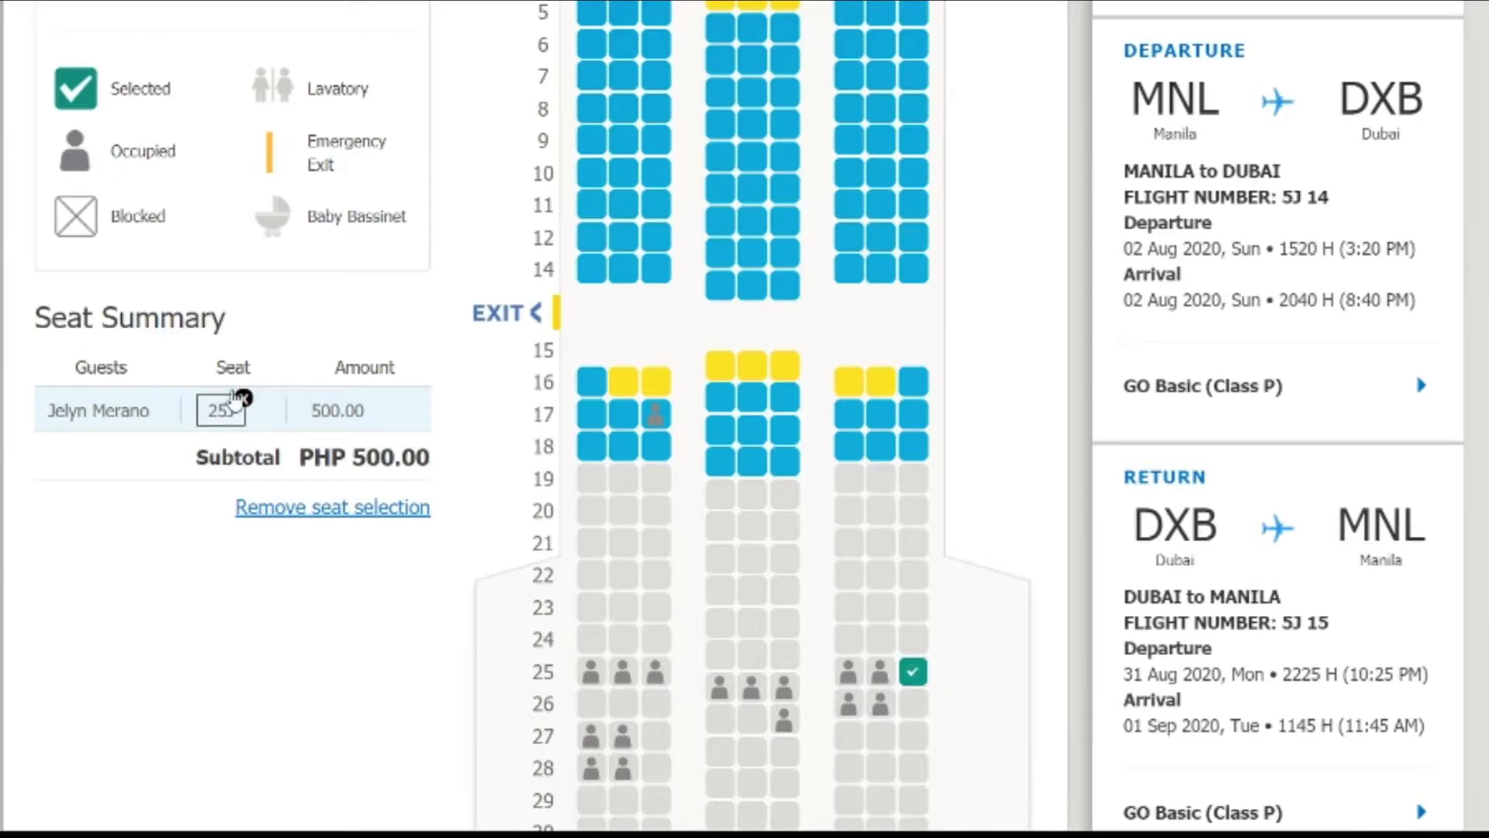
click(289, 509)
scroll(116, 395, up, 8)
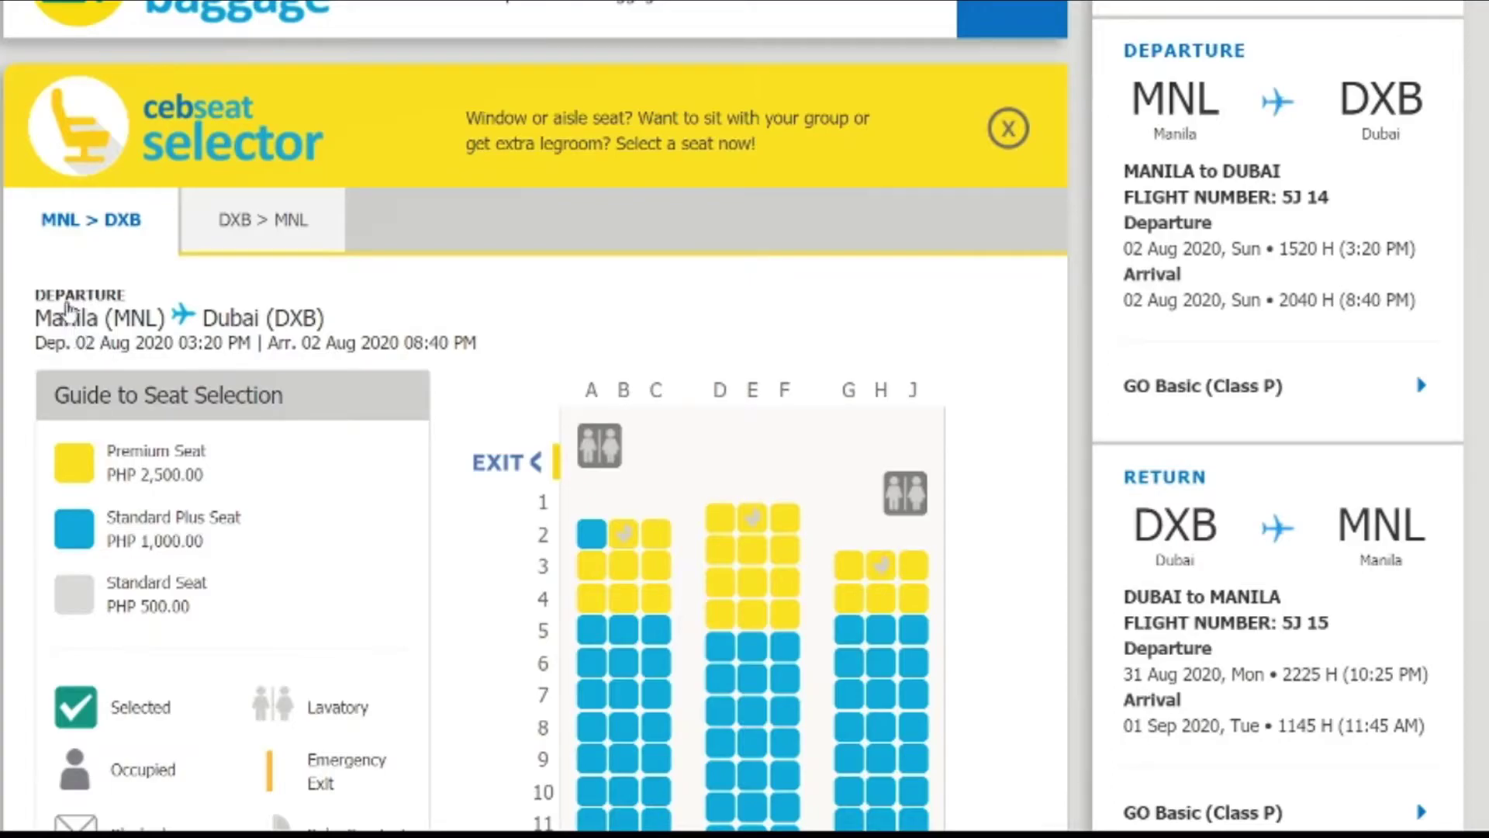
scroll(218, 275, down, 5)
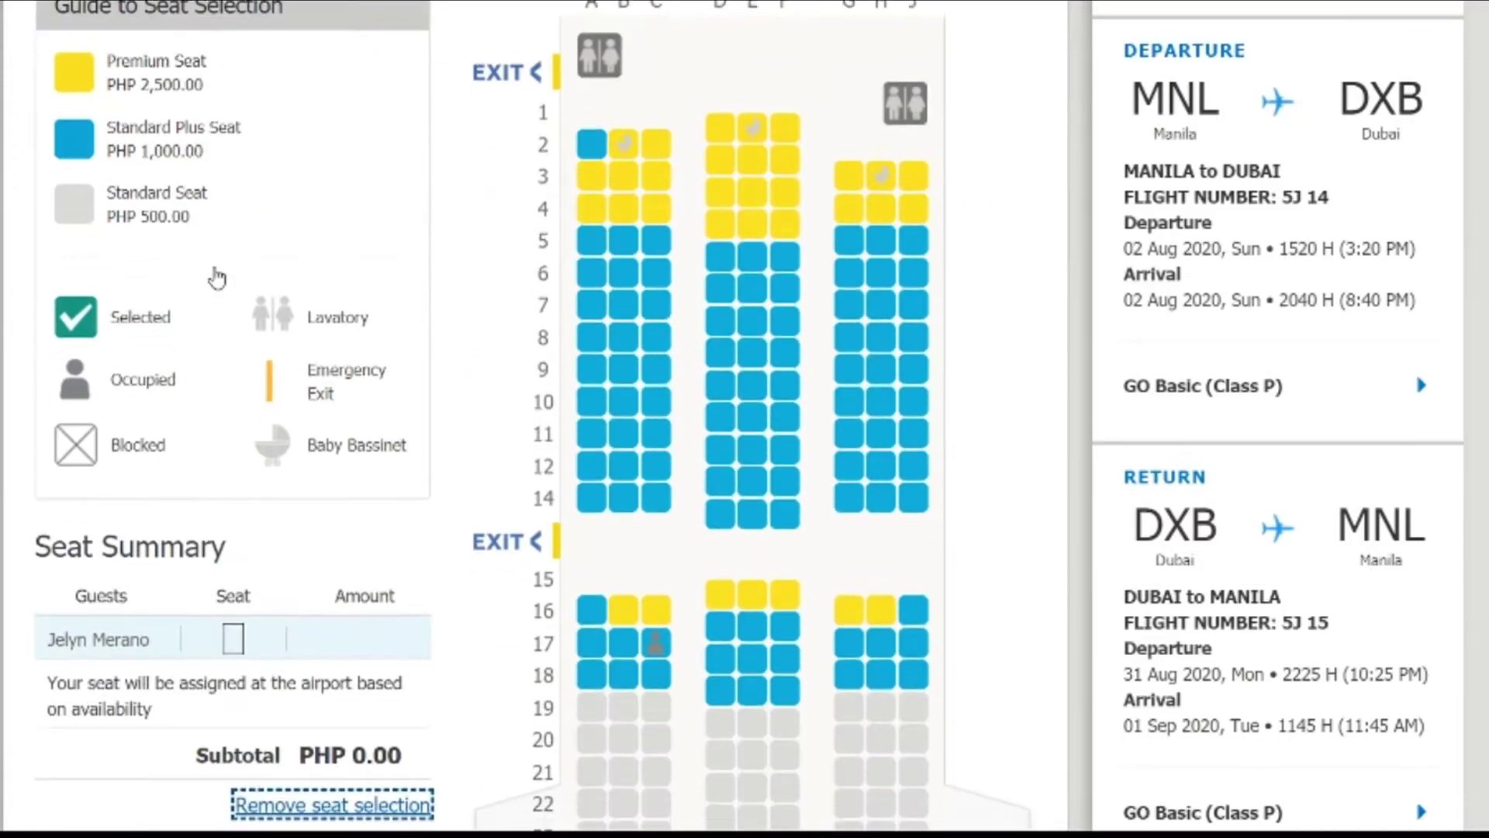
scroll(342, 644, up, 5)
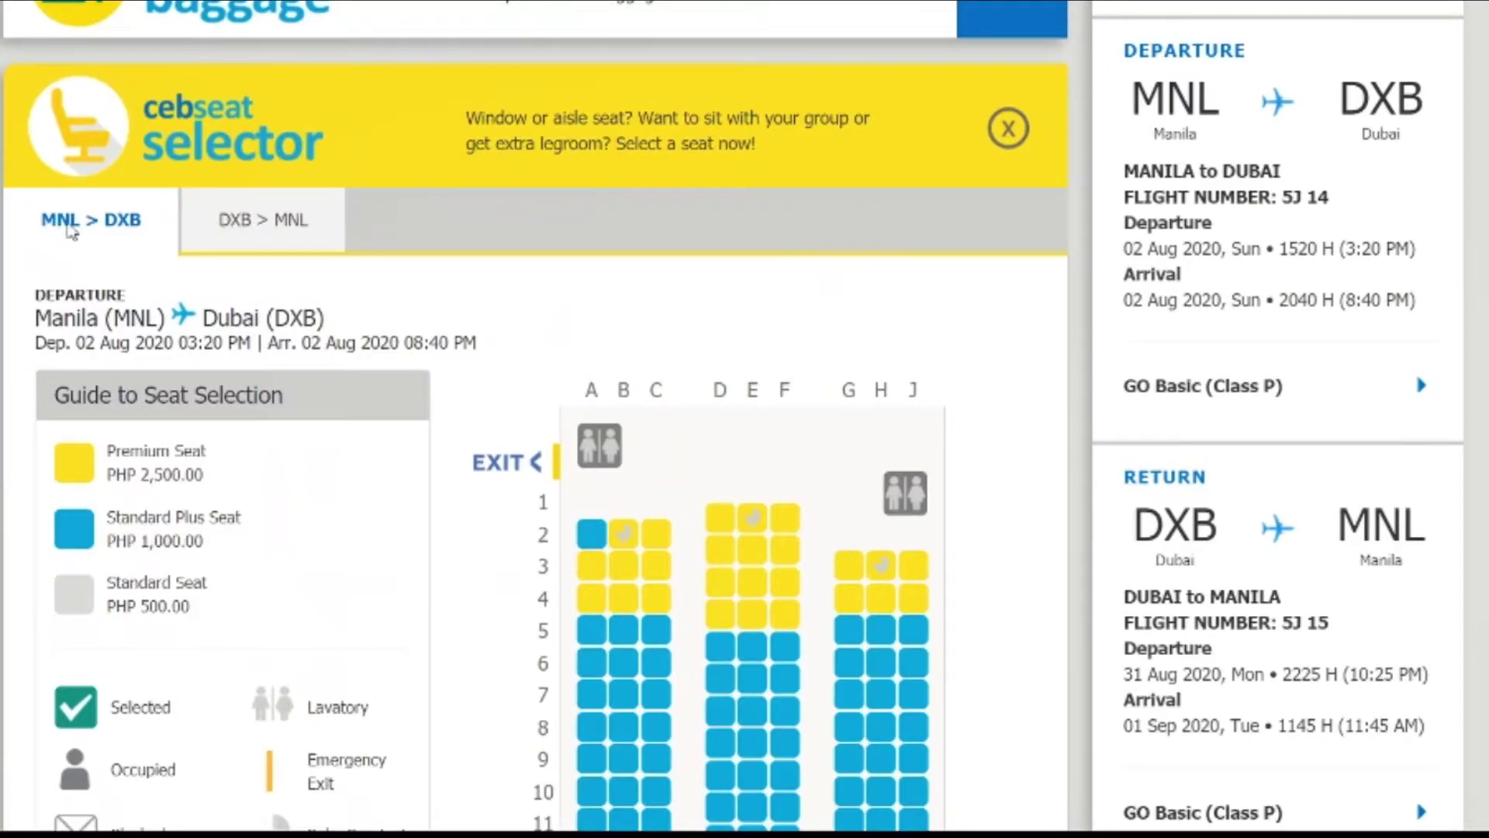
click(240, 226)
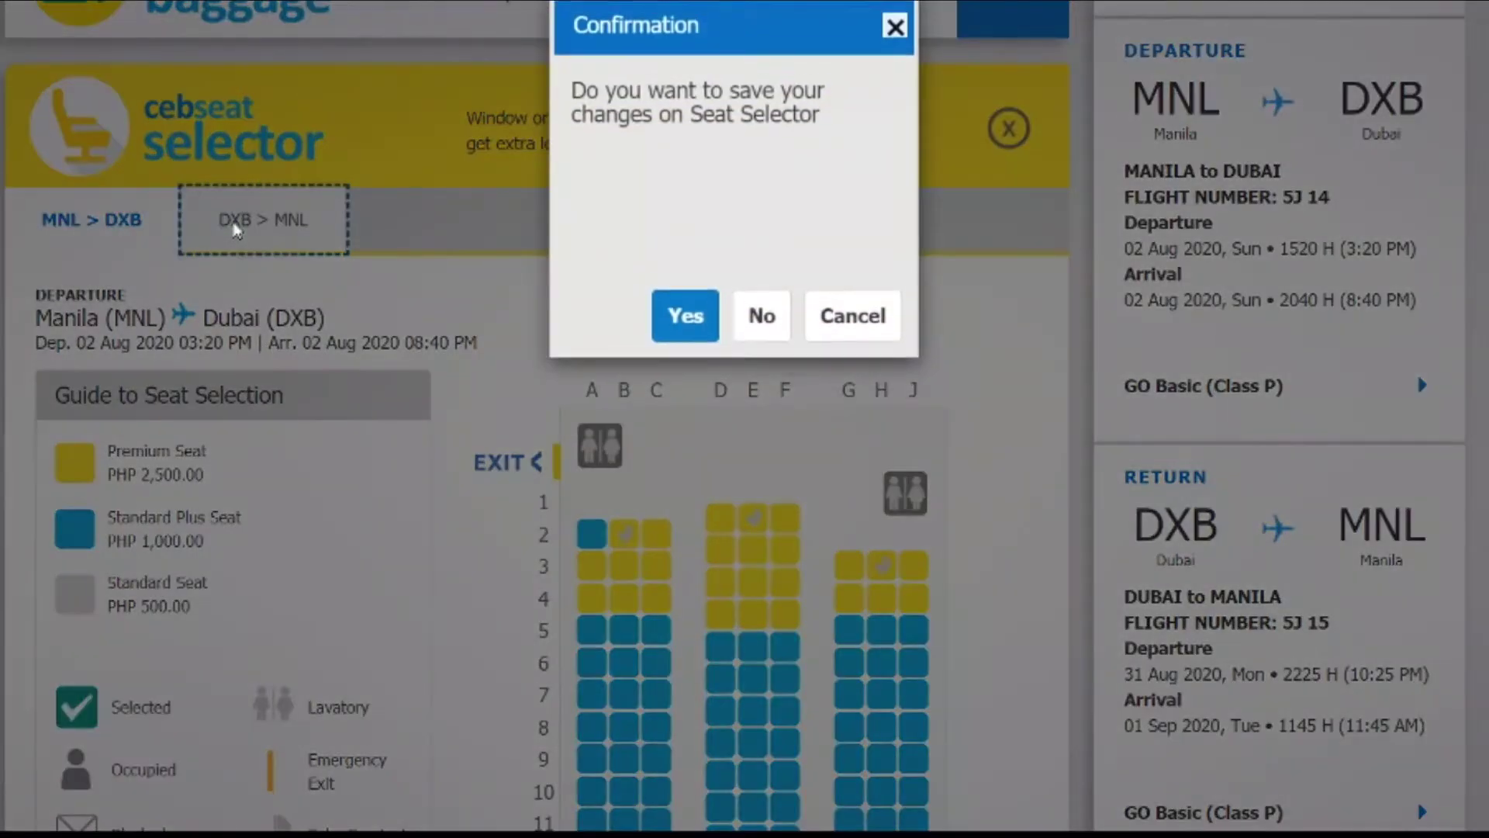
click(686, 320)
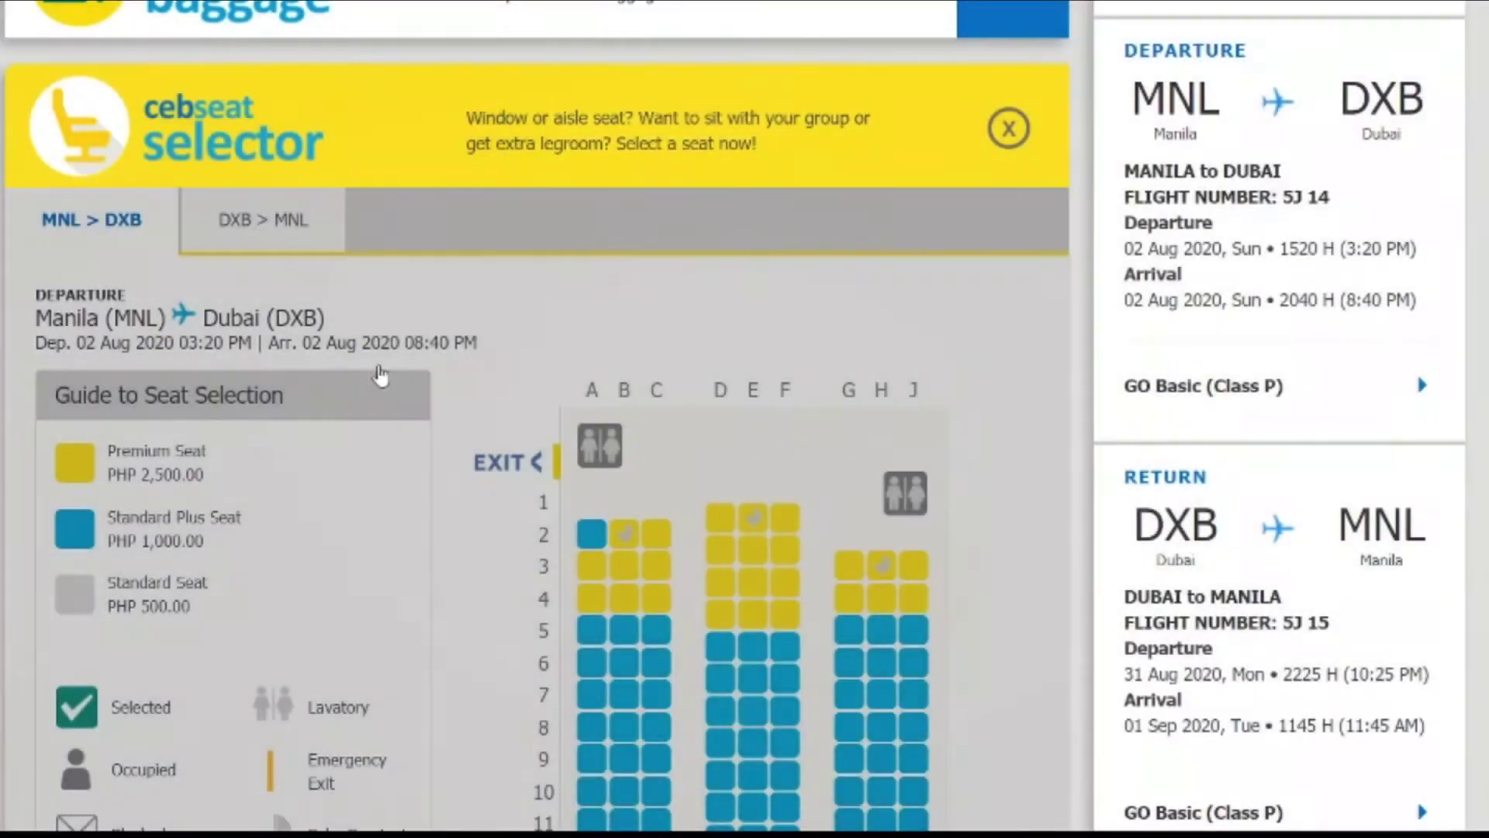
click(281, 245)
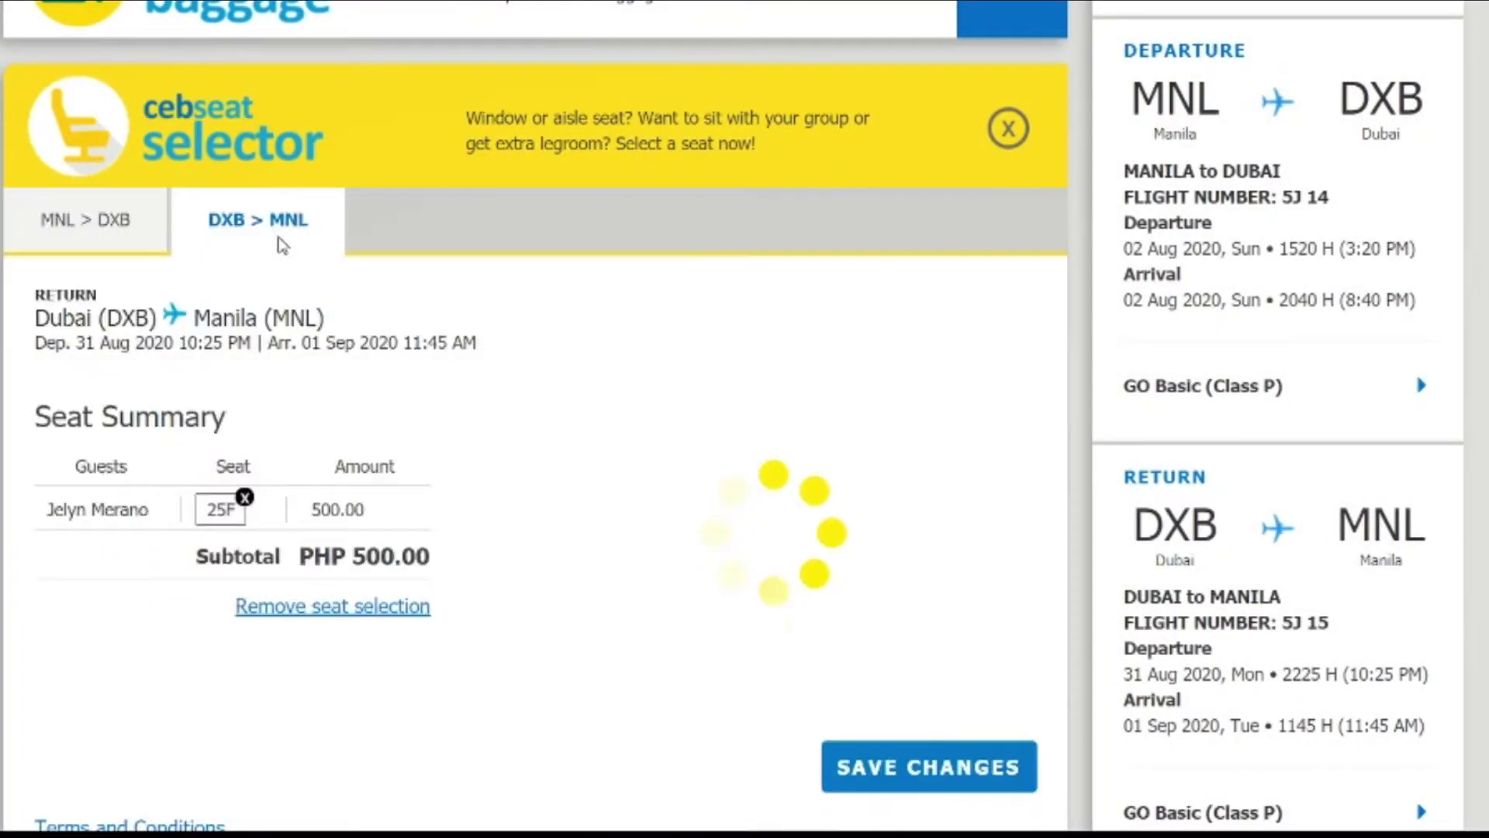
scroll(281, 245, down, 3)
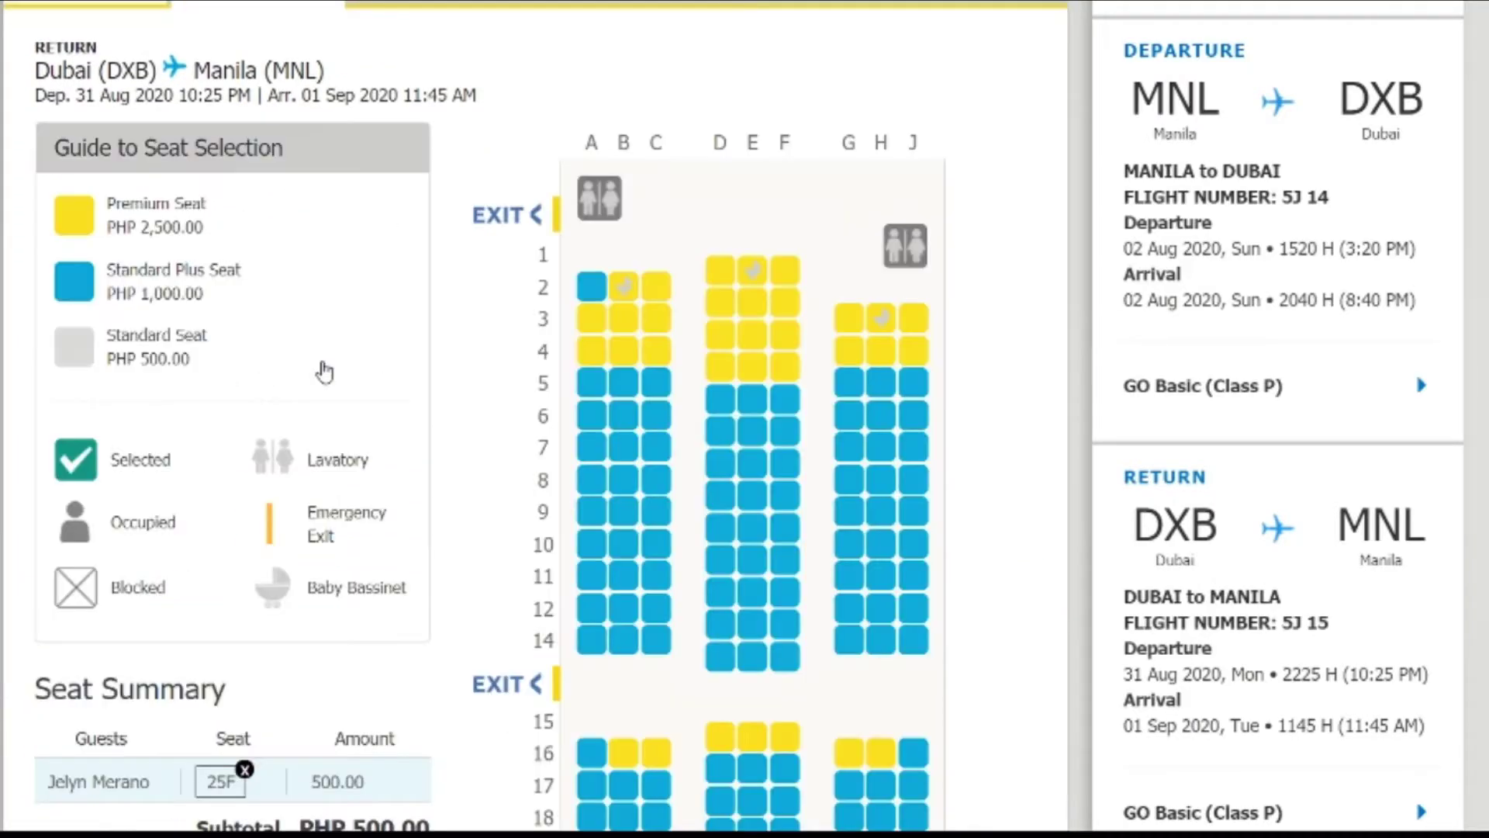
scroll(323, 372, down, 3)
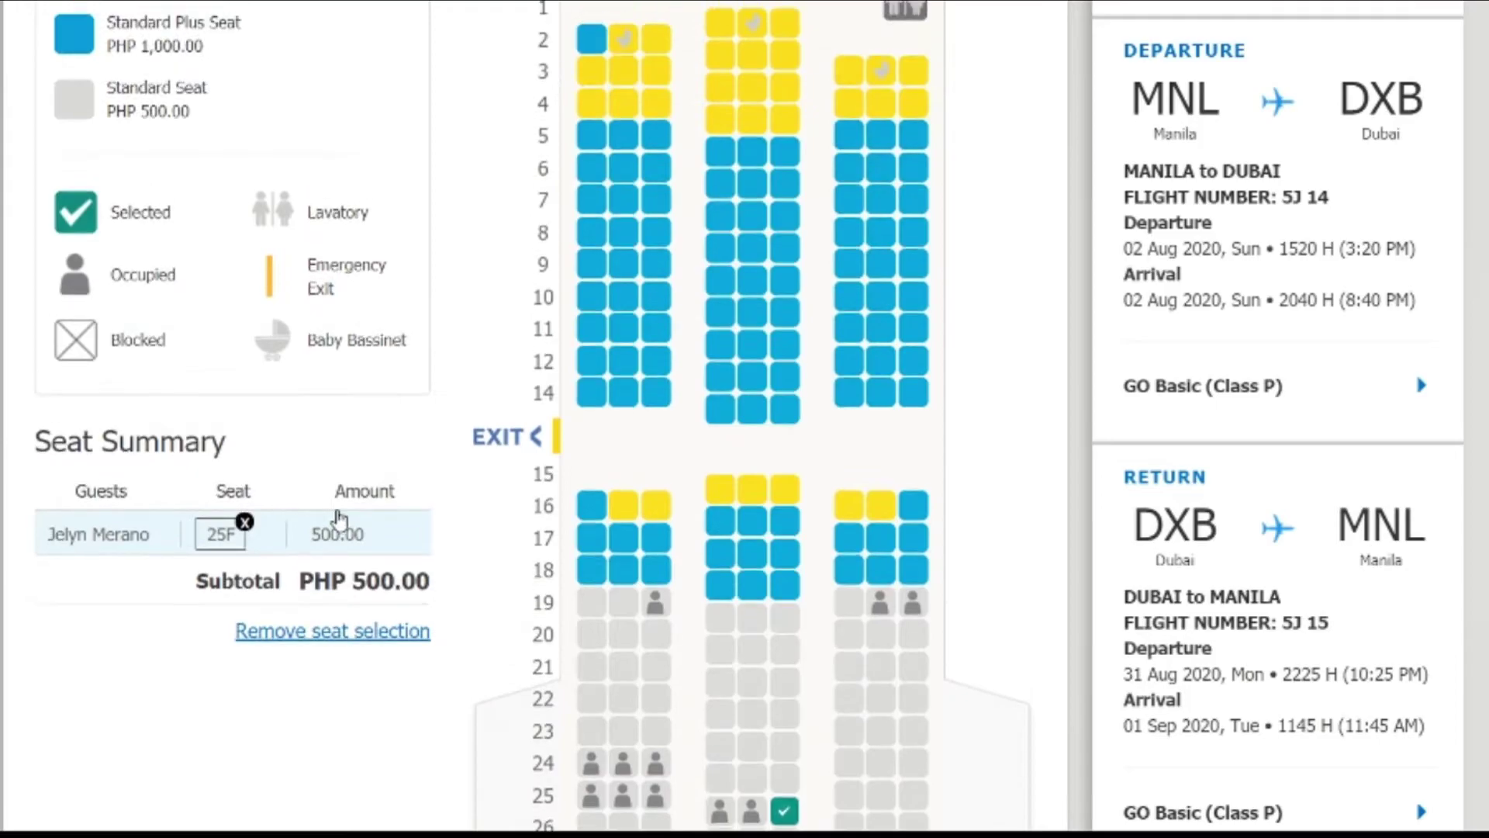
scroll(326, 496, down, 5)
click(314, 260)
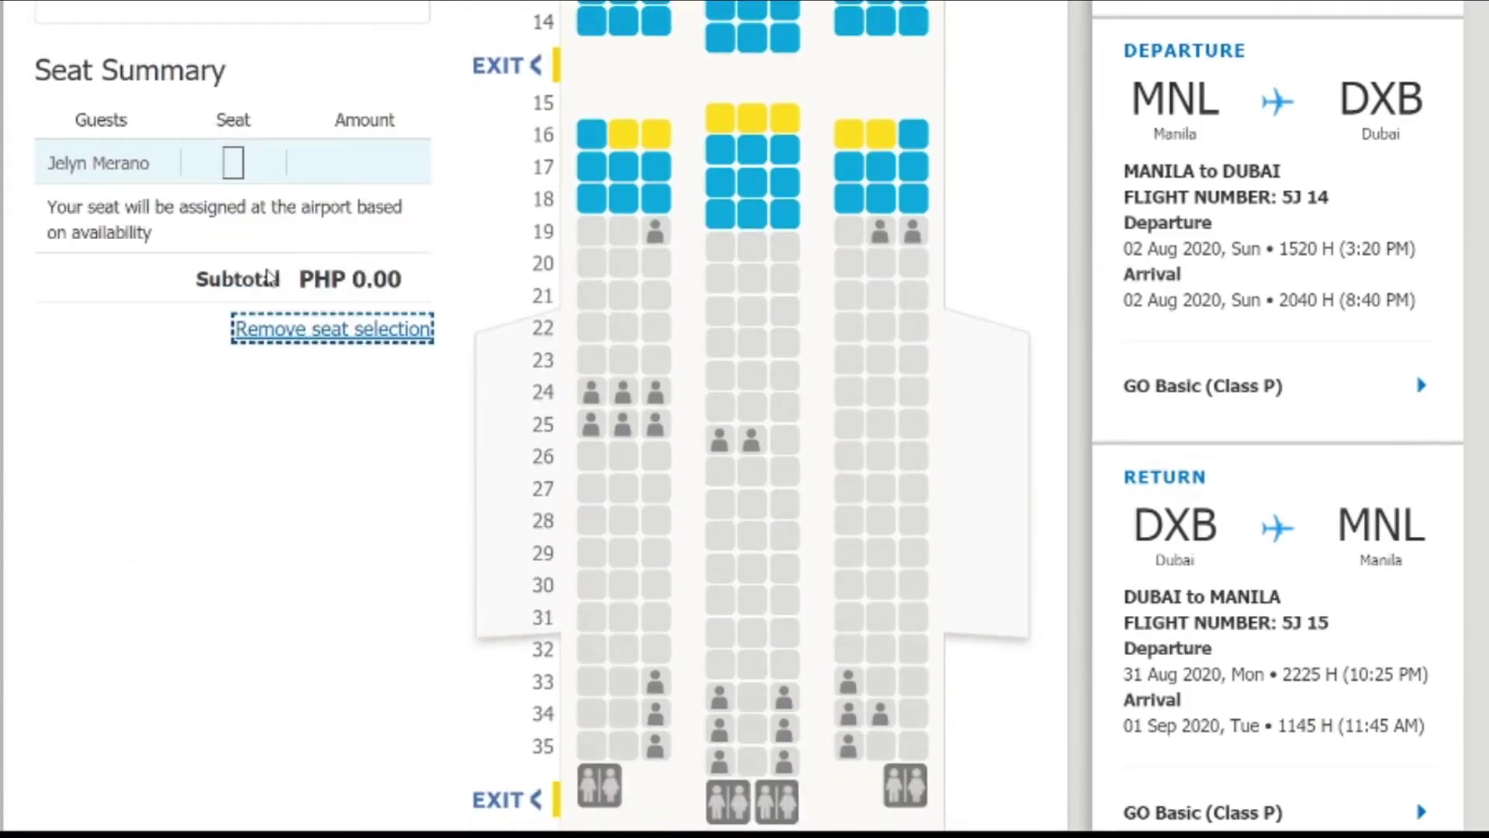
click(232, 474)
scroll(293, 425, up, 1)
scroll(293, 425, down, 14)
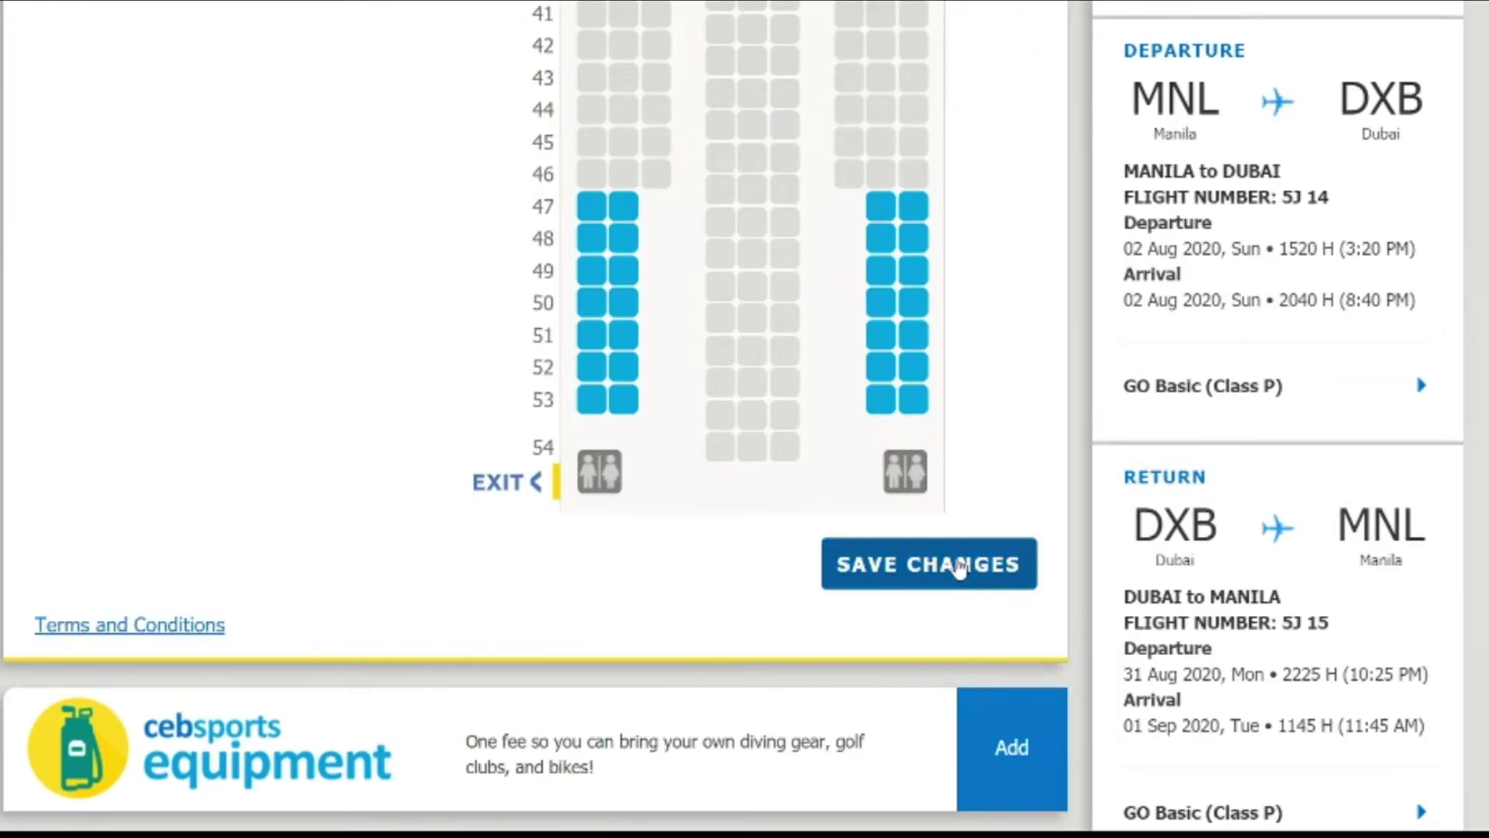
click(961, 570)
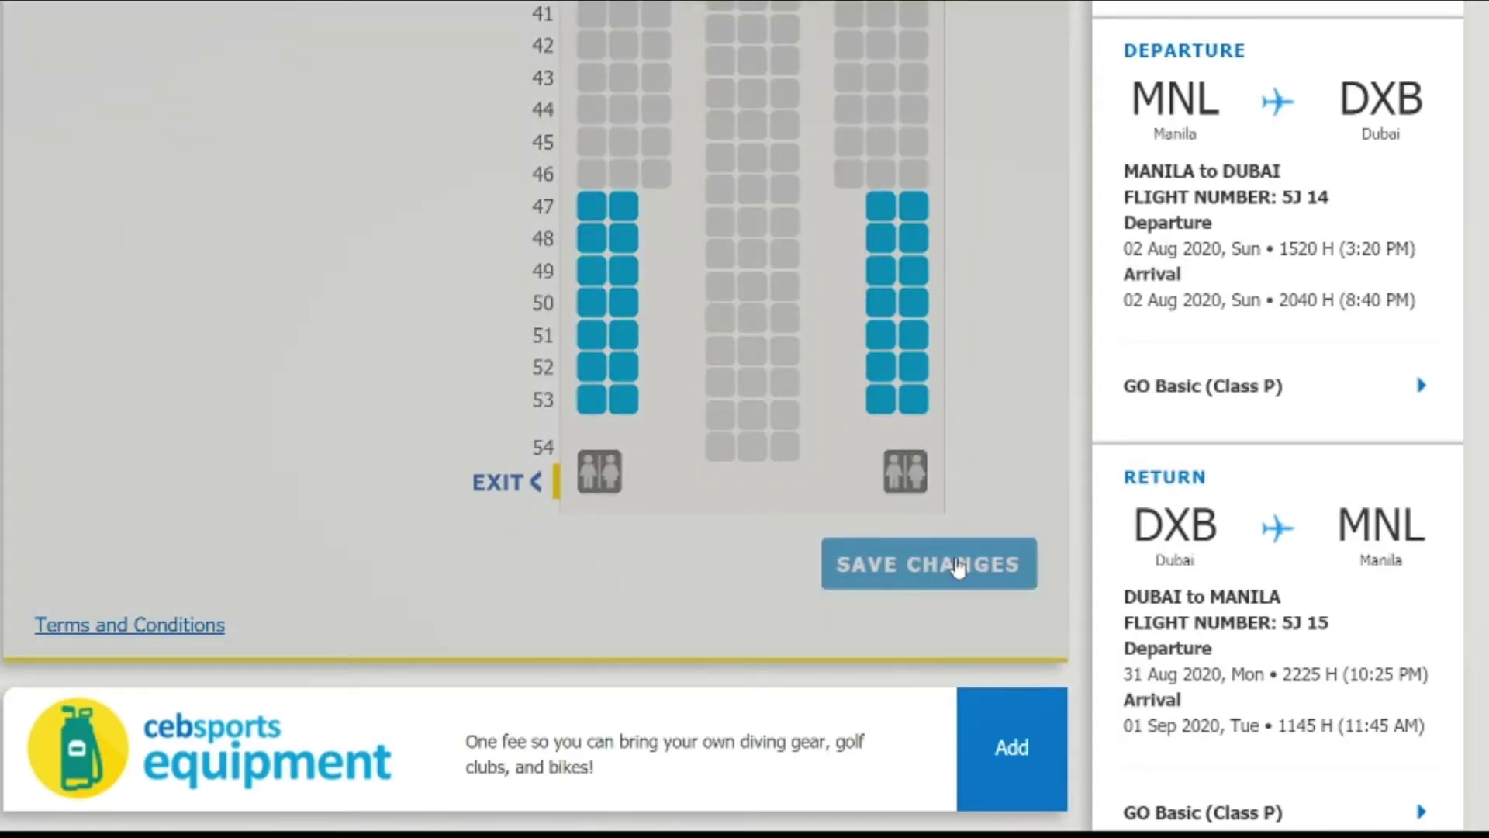
scroll(494, 459, up, 10)
scroll(494, 459, up, 15)
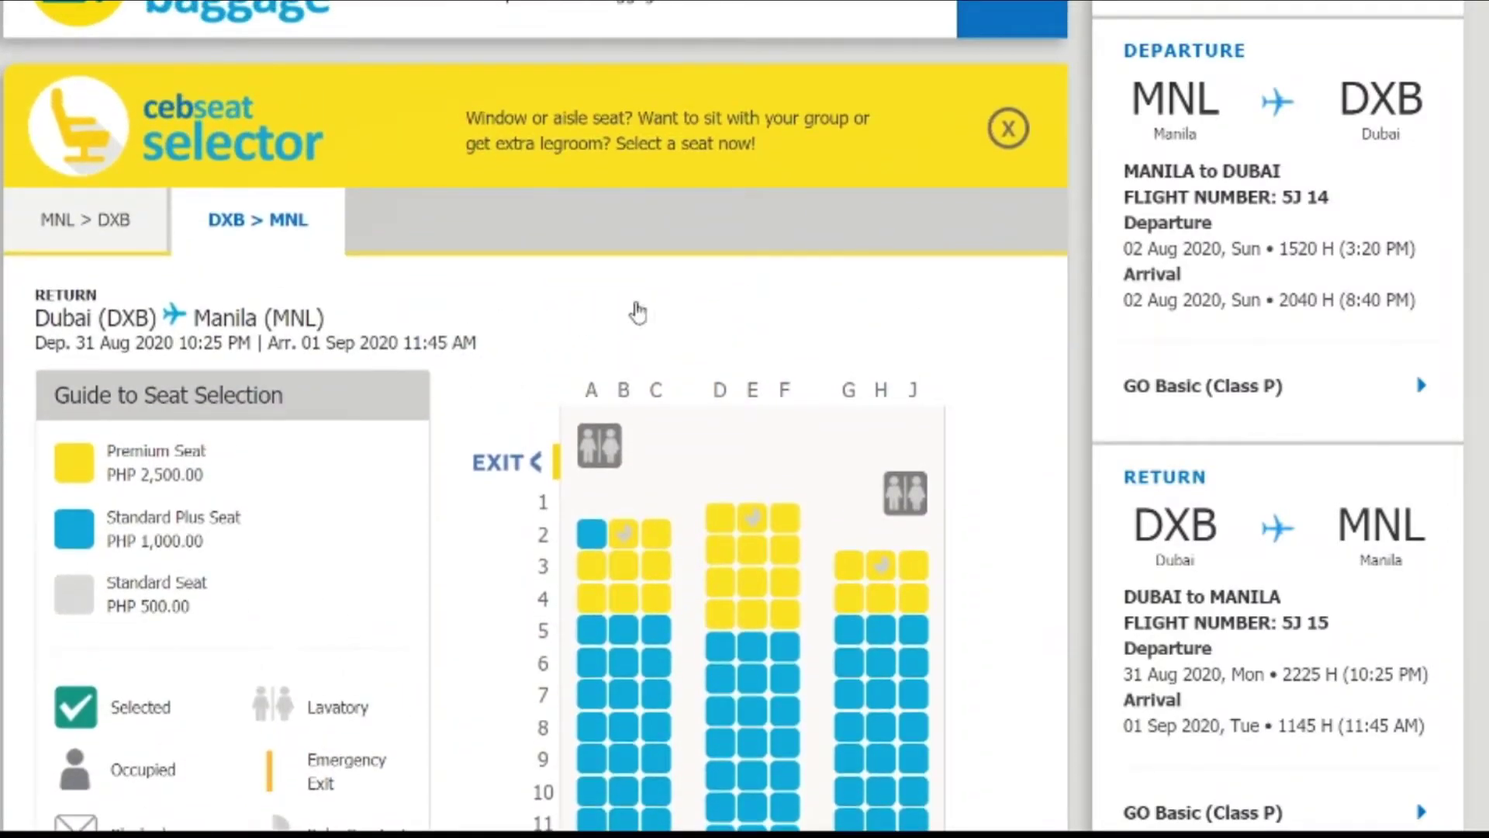
click(732, 147)
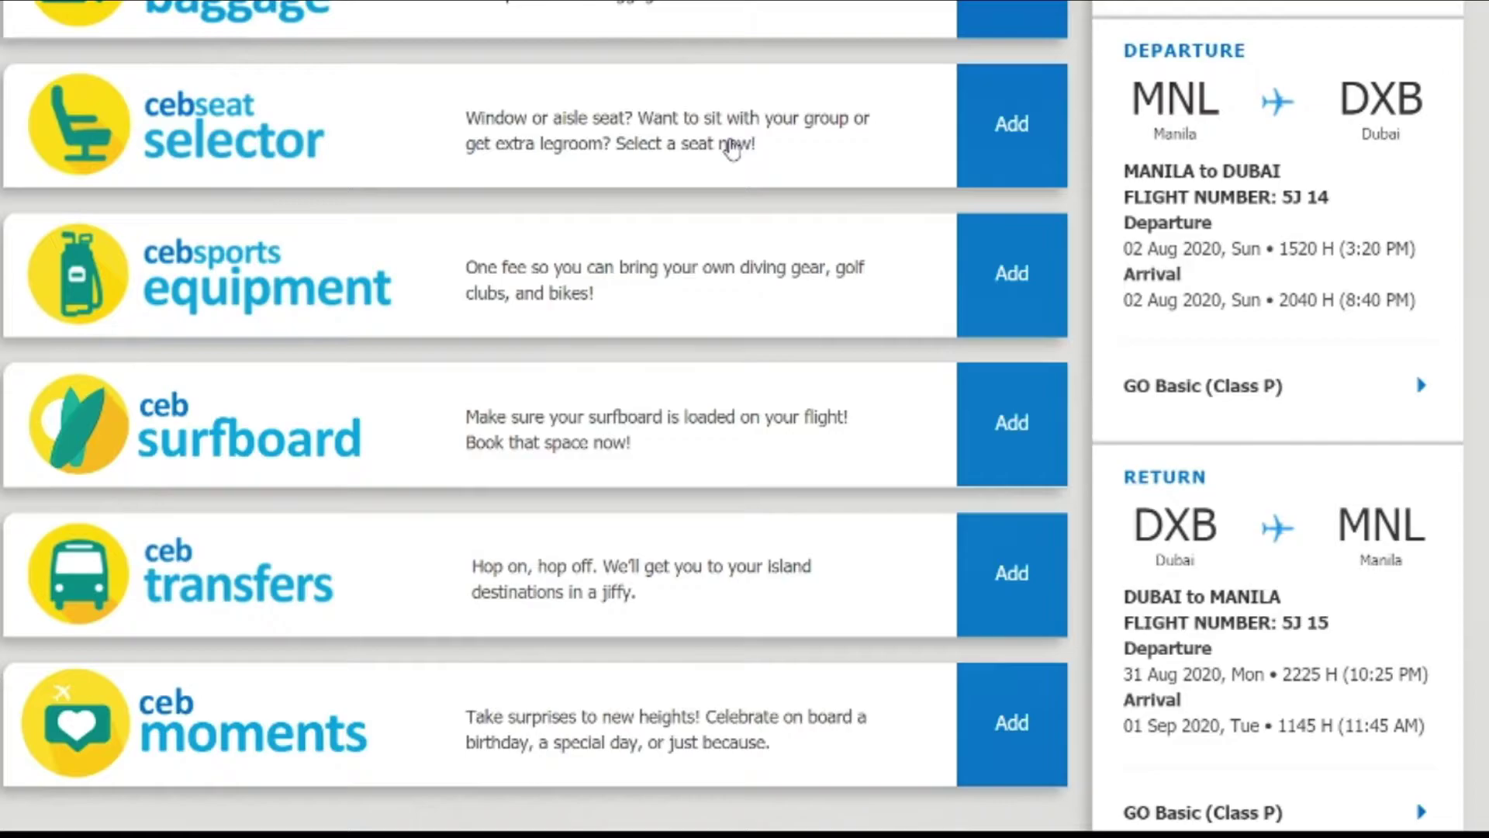
scroll(1336, 431, down, 4)
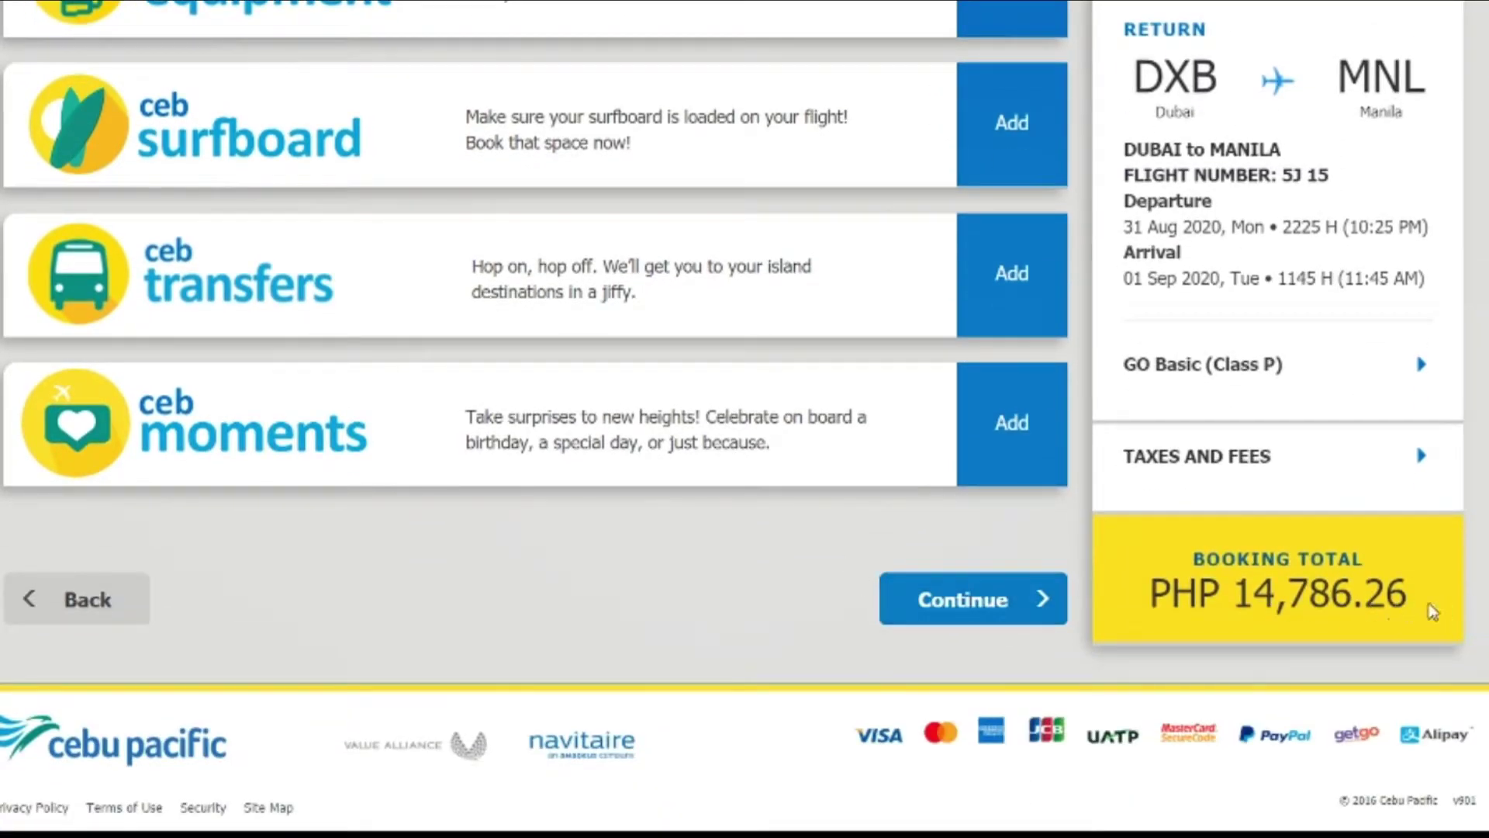
drag(1432, 612, 1217, 589)
scroll(727, 547, up, 8)
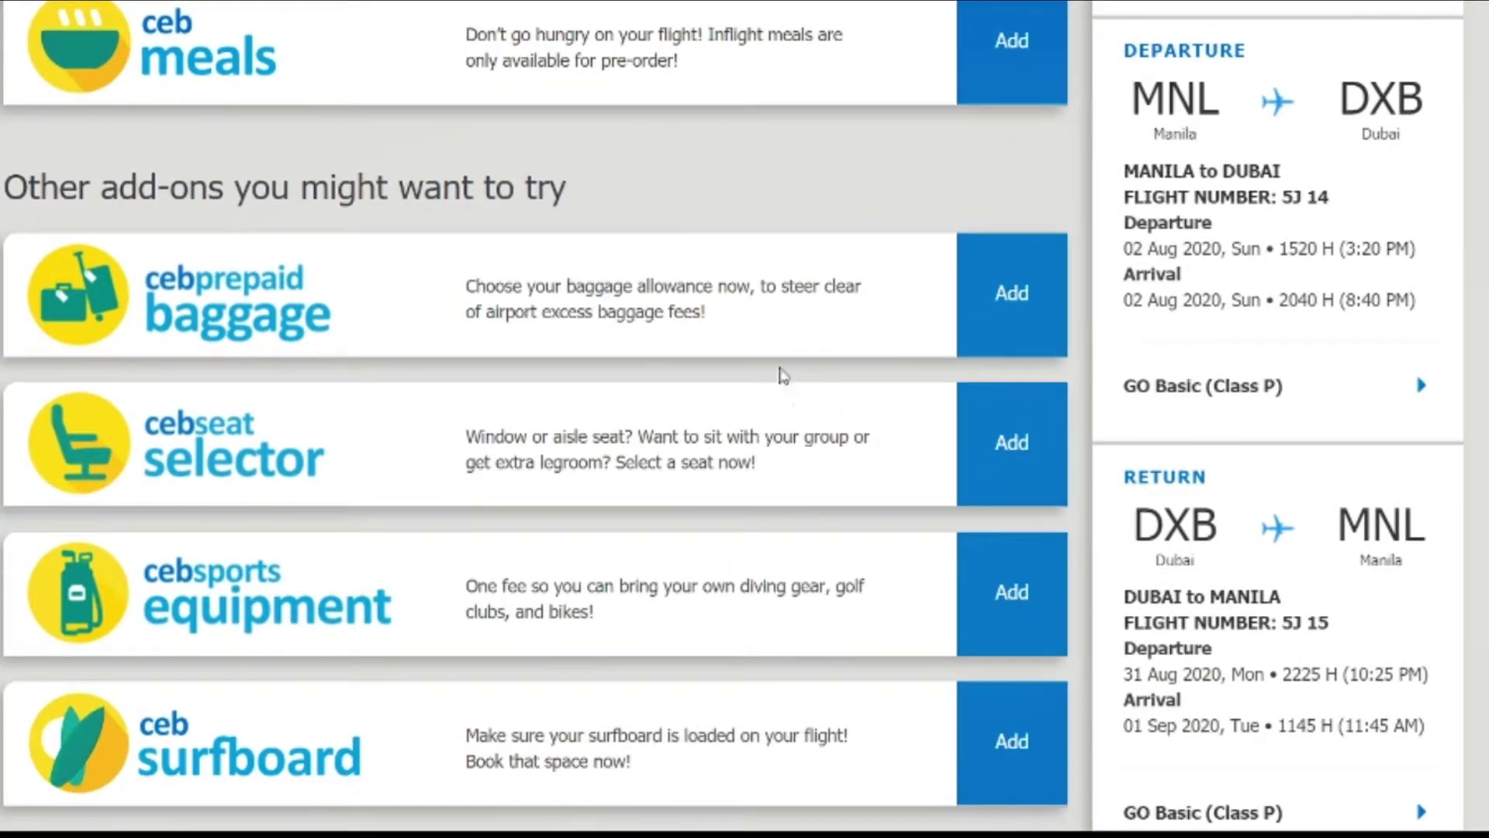
scroll(628, 366, up, 2)
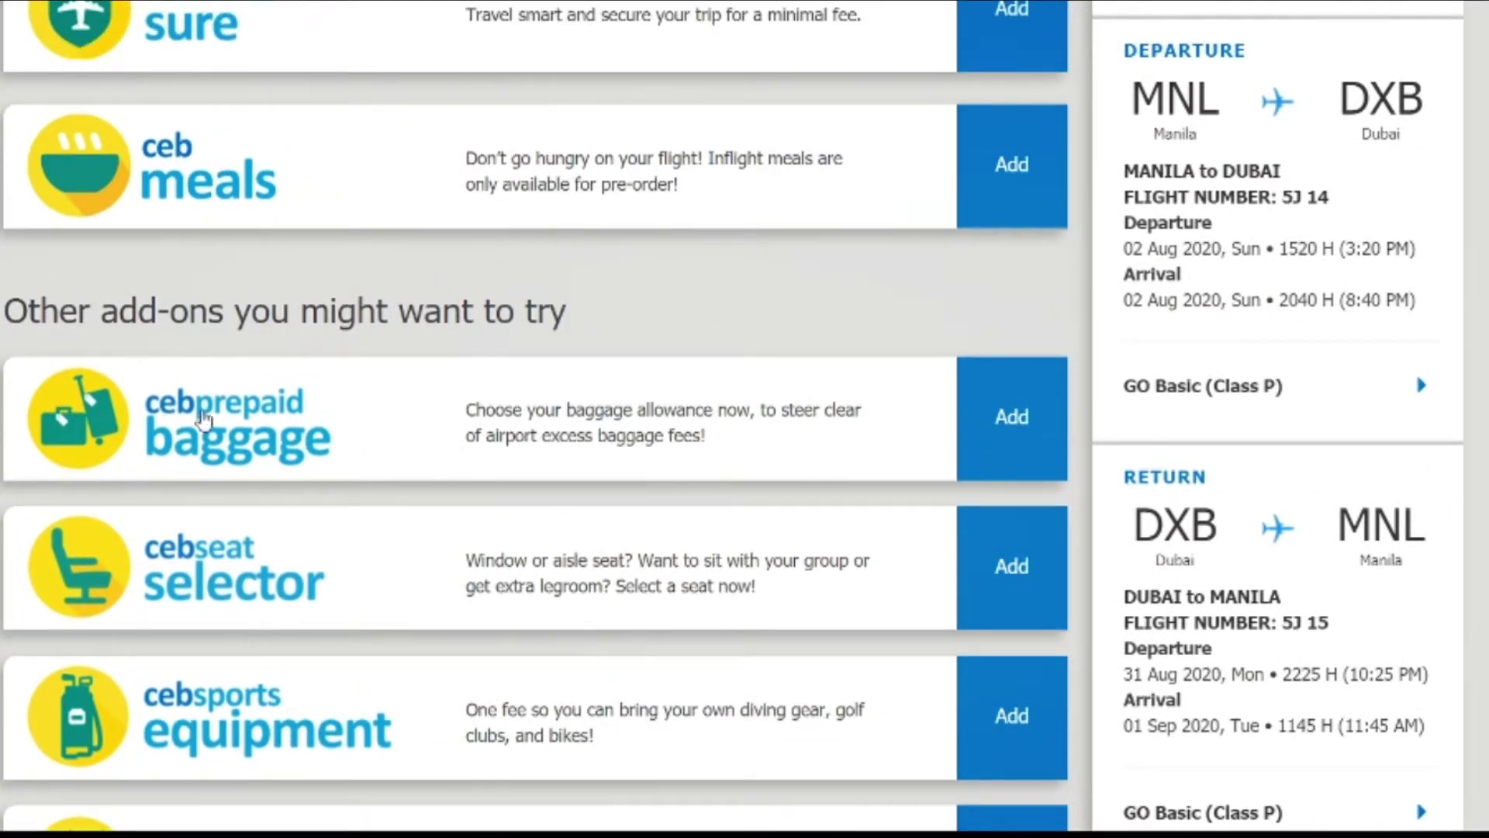
Step: Choose 20 kg prepaid baggage for MNL→DXB and DXB→MNL and confirm, total PHP 18,386.26
click(1001, 422)
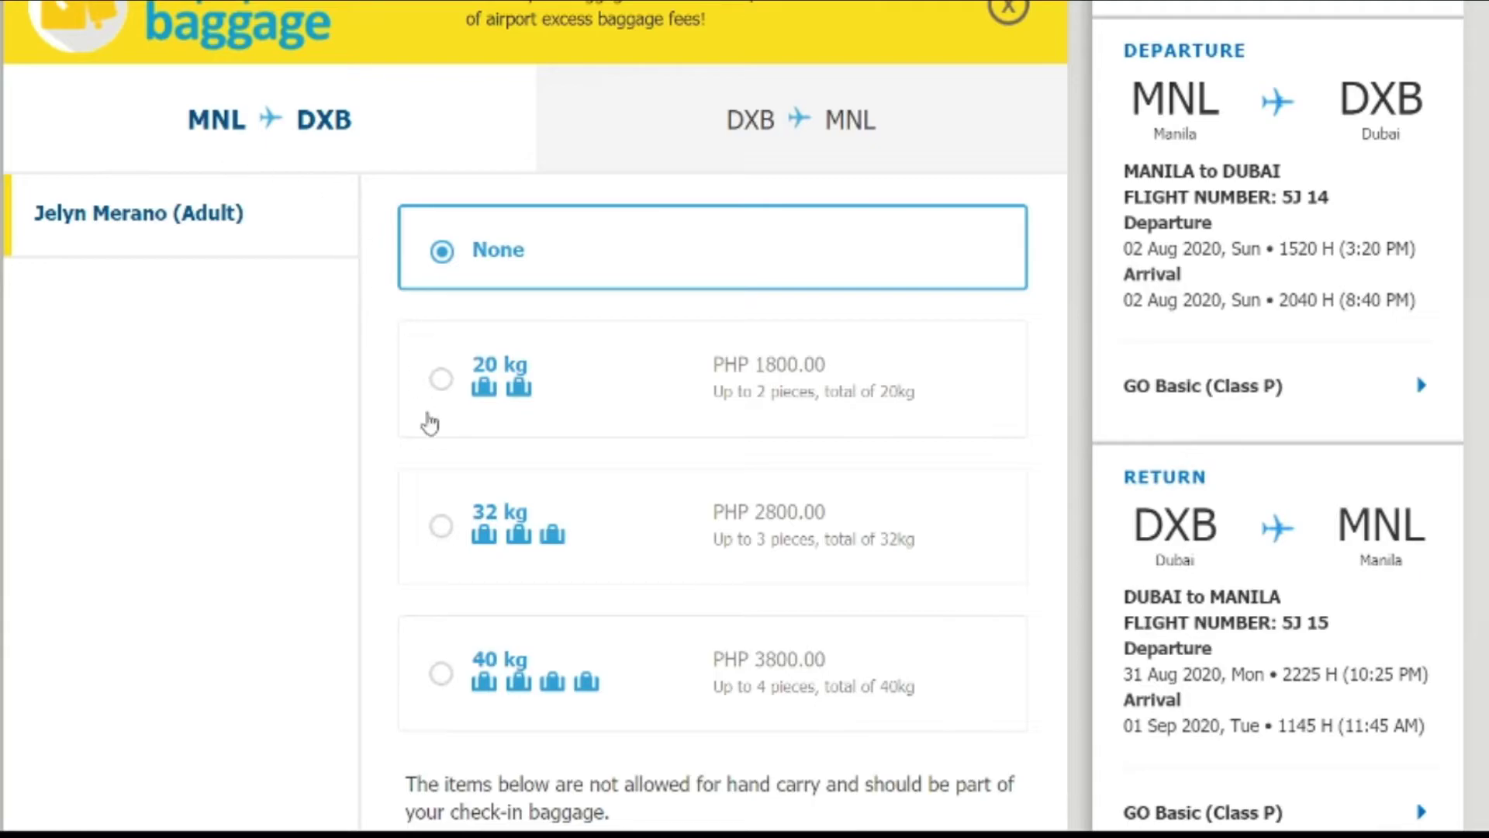
click(442, 382)
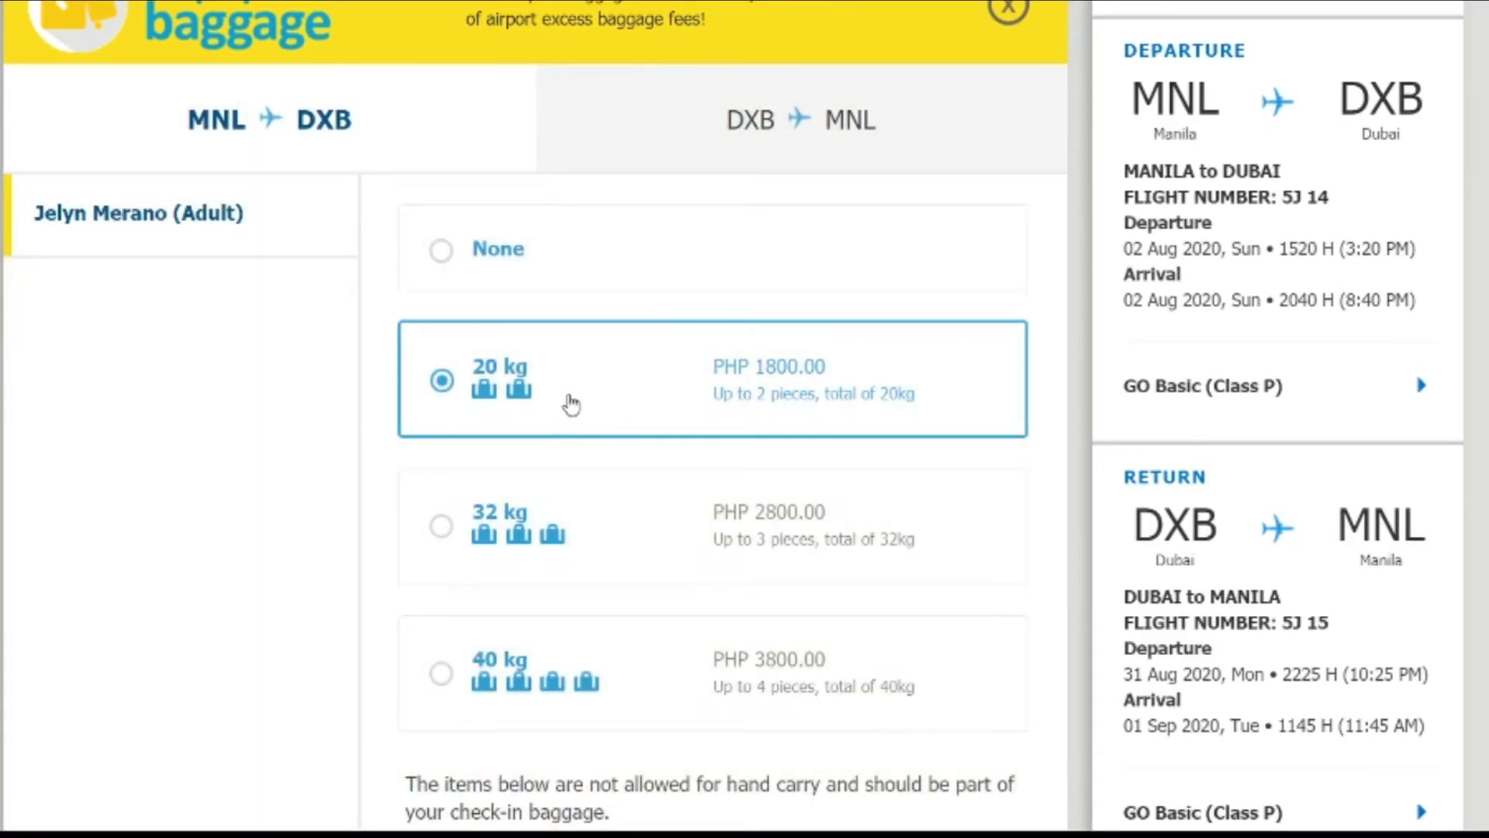
click(784, 136)
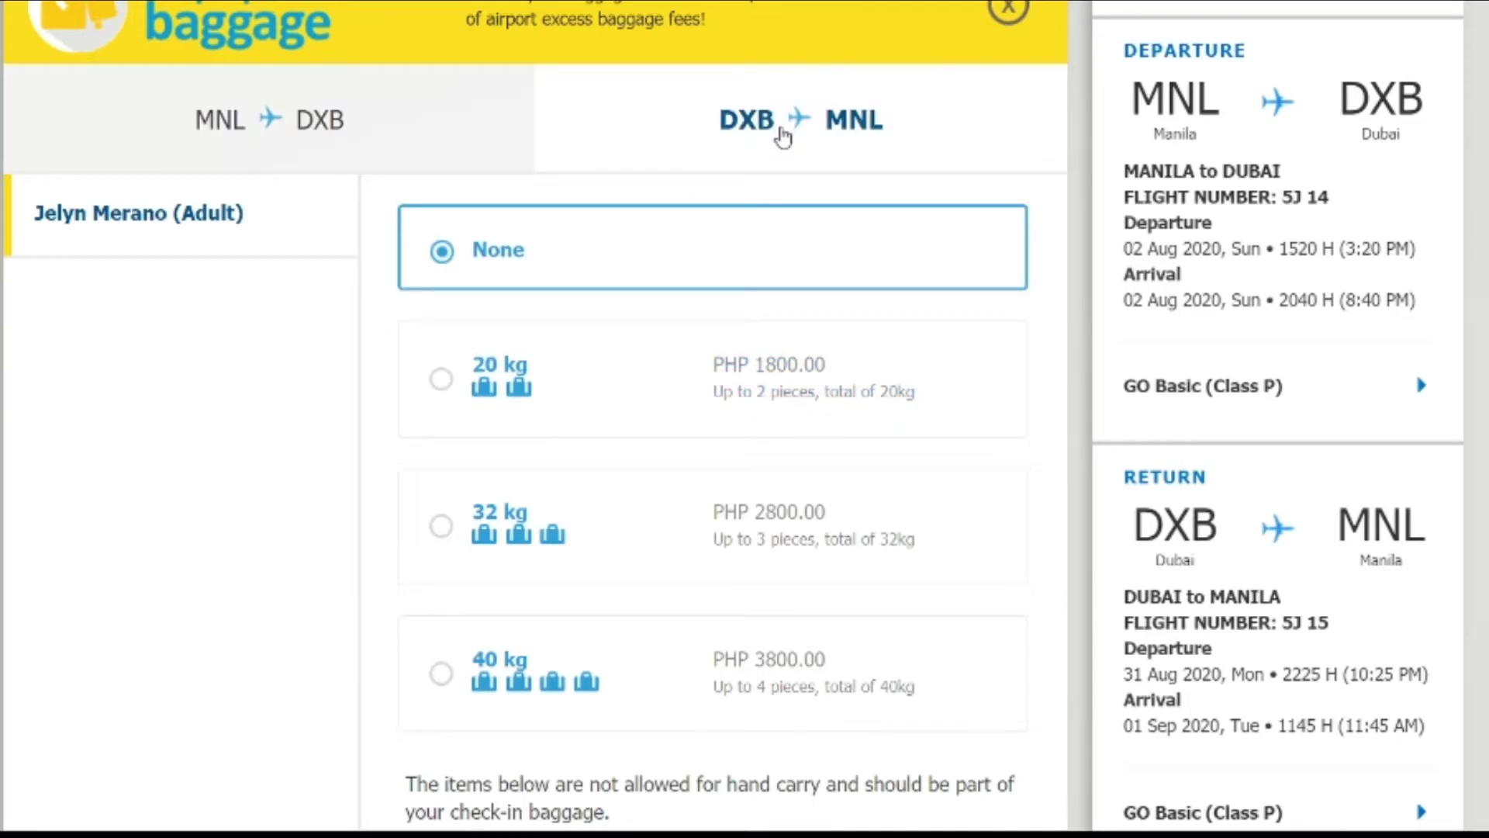
click(442, 380)
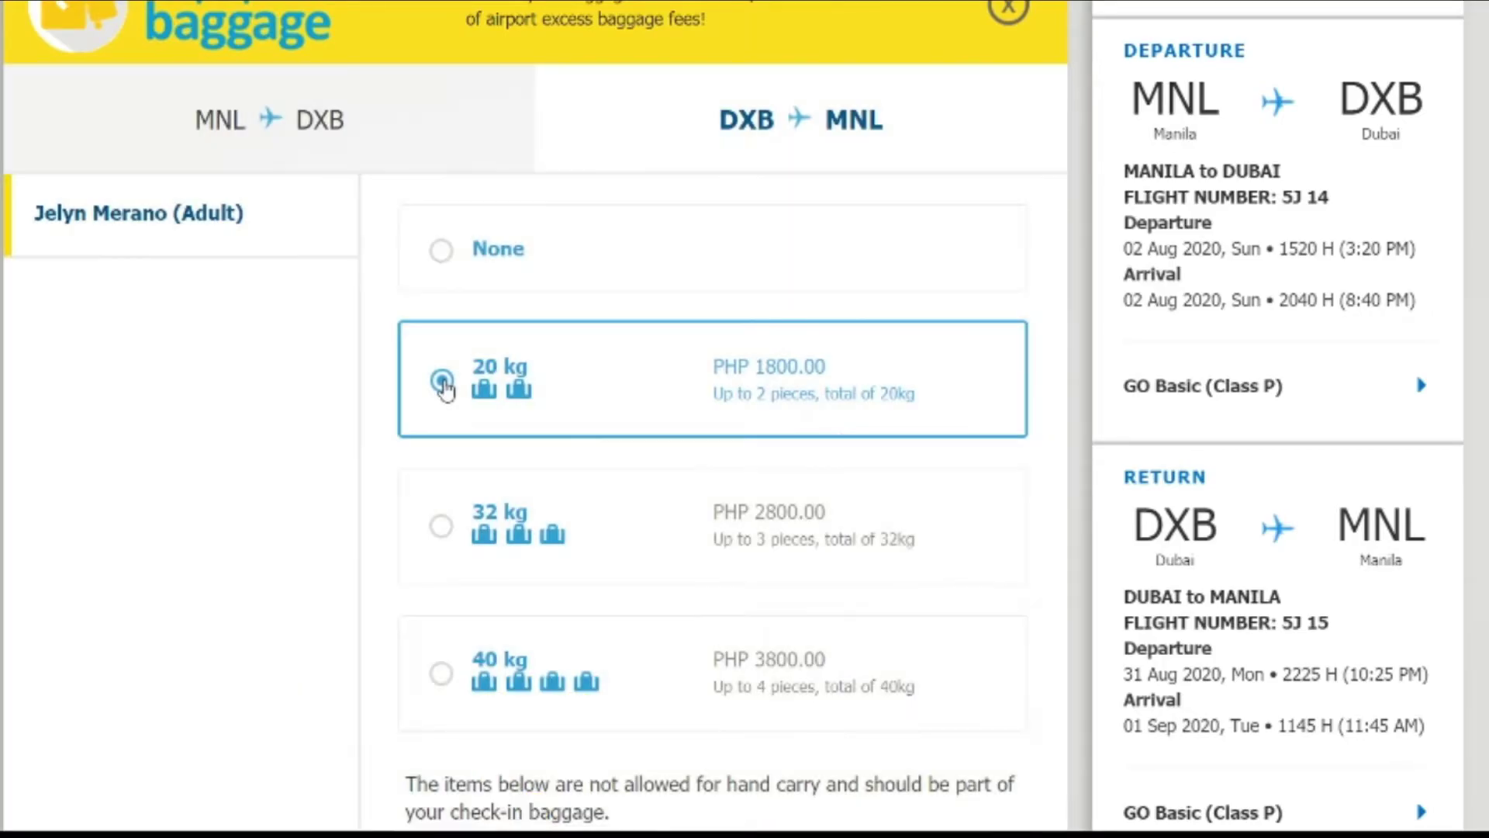
scroll(354, 383, down, 10)
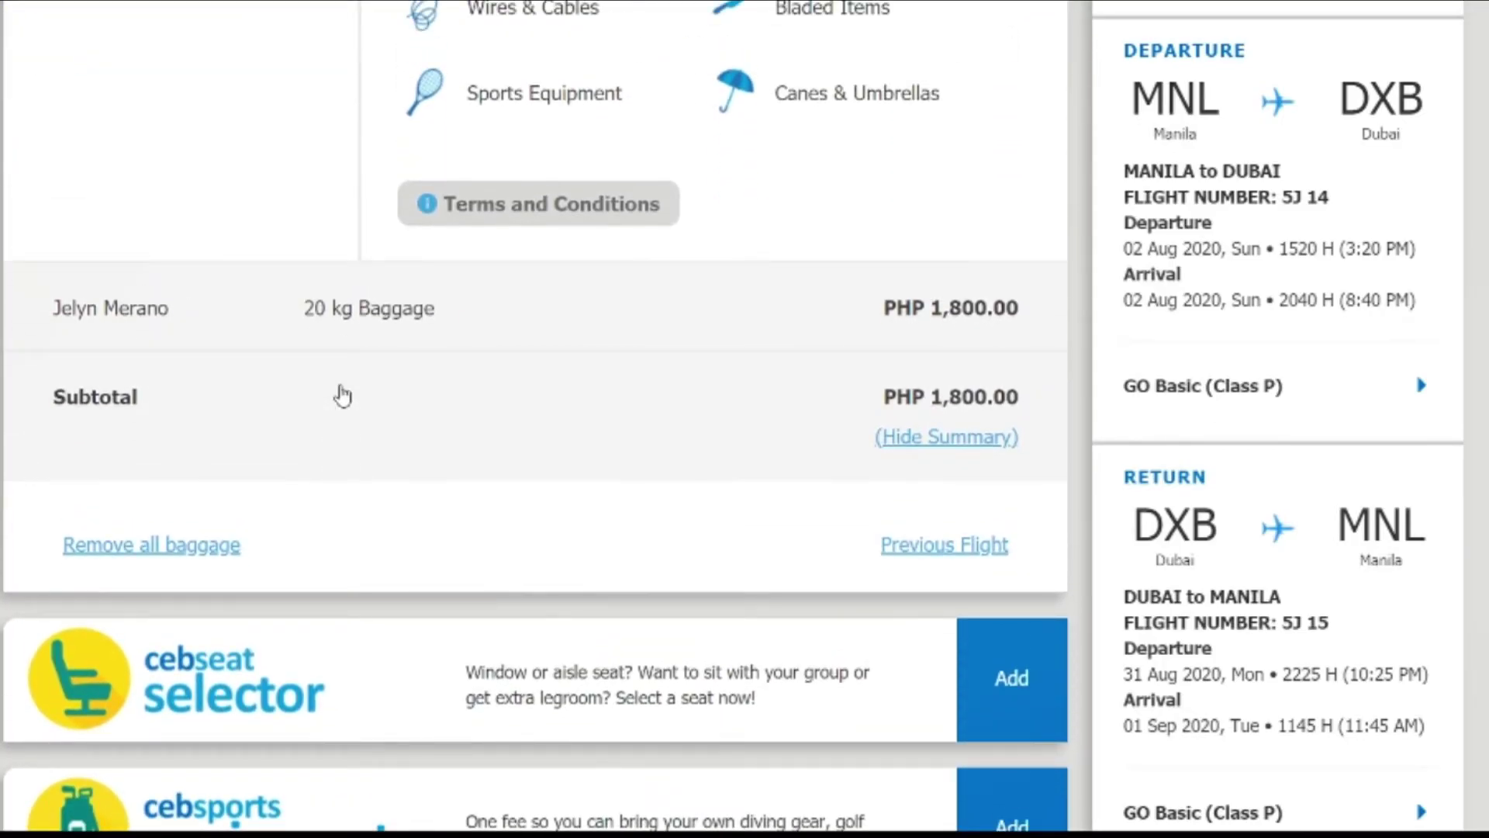
scroll(342, 396, down, 5)
scroll(582, 240, up, 9)
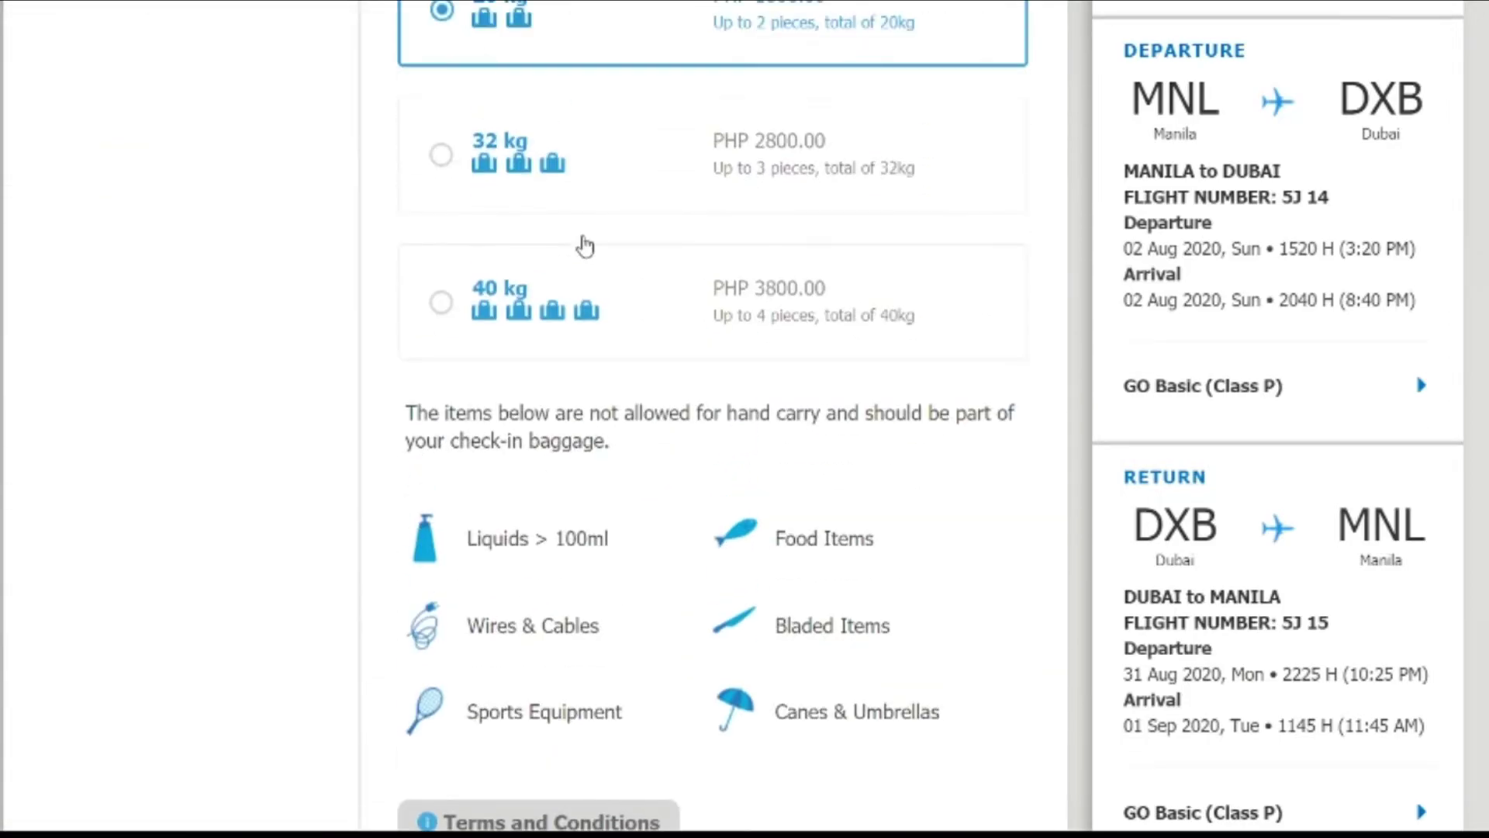
scroll(585, 246, up, 9)
click(423, 415)
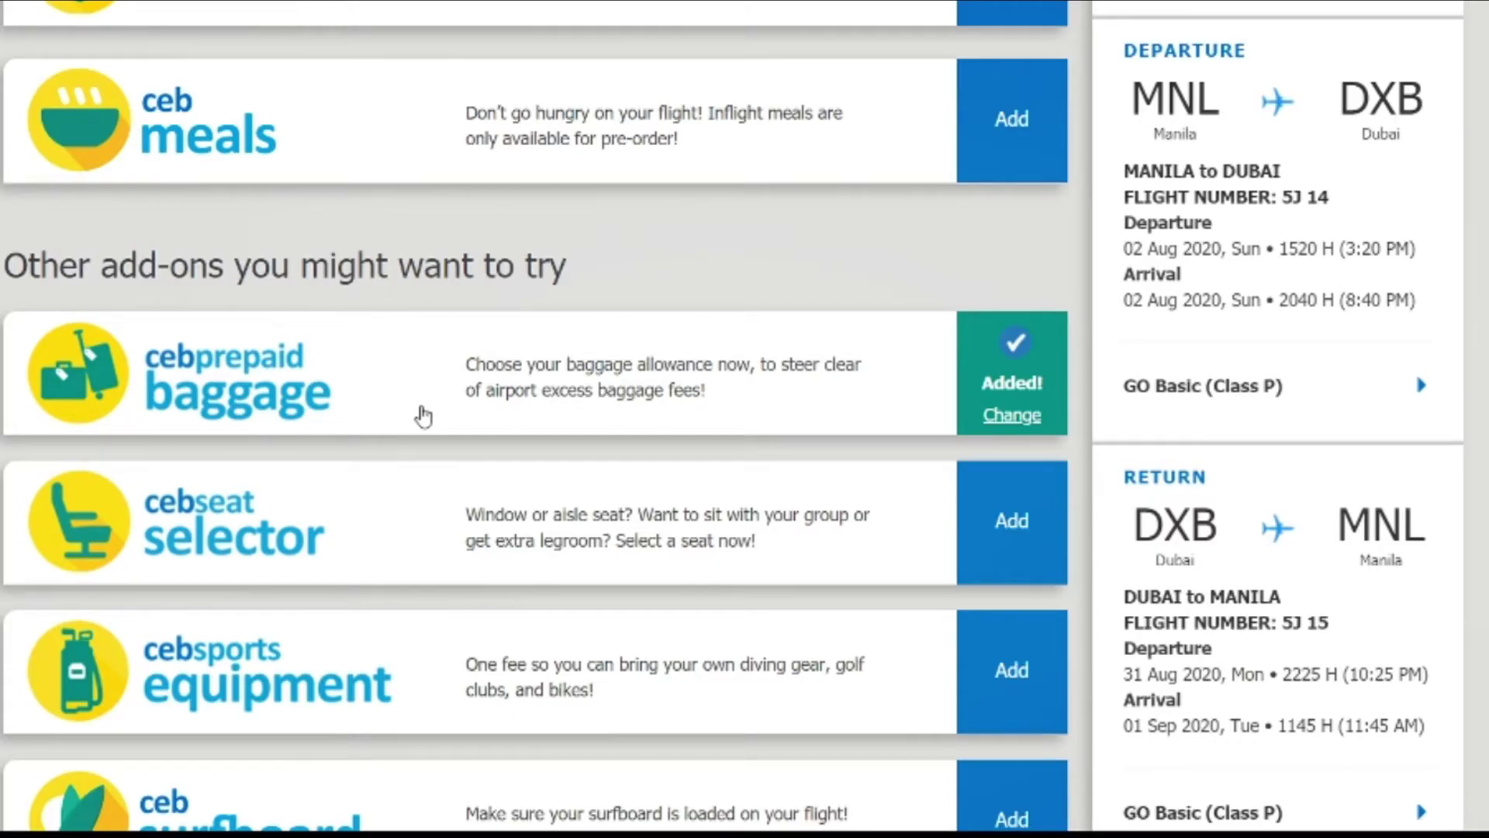
scroll(435, 406, down, 9)
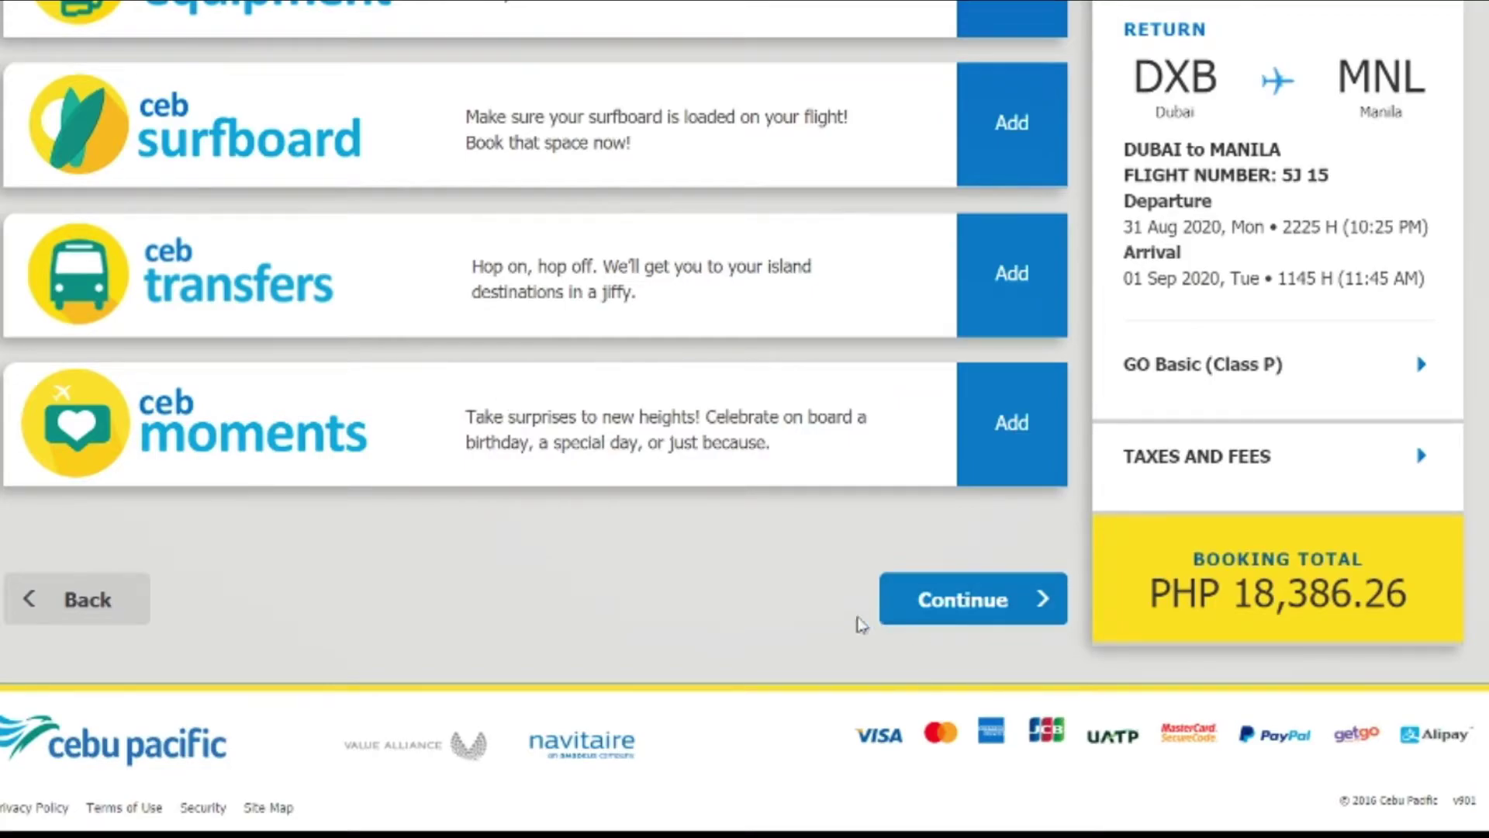
Step: Continue past add-ons and answer No to pre-ordering an inflight meal
click(970, 601)
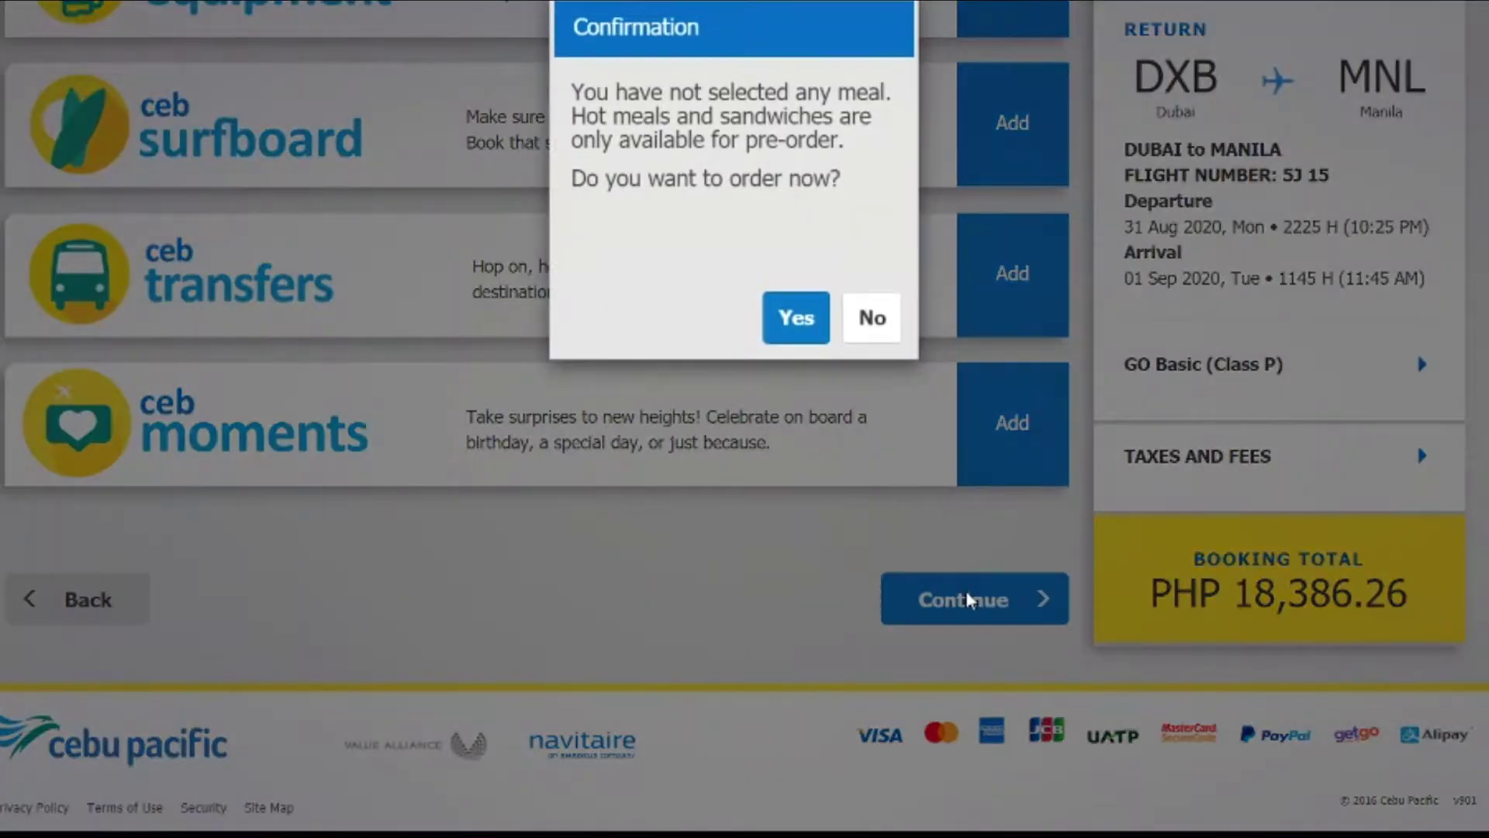
click(792, 316)
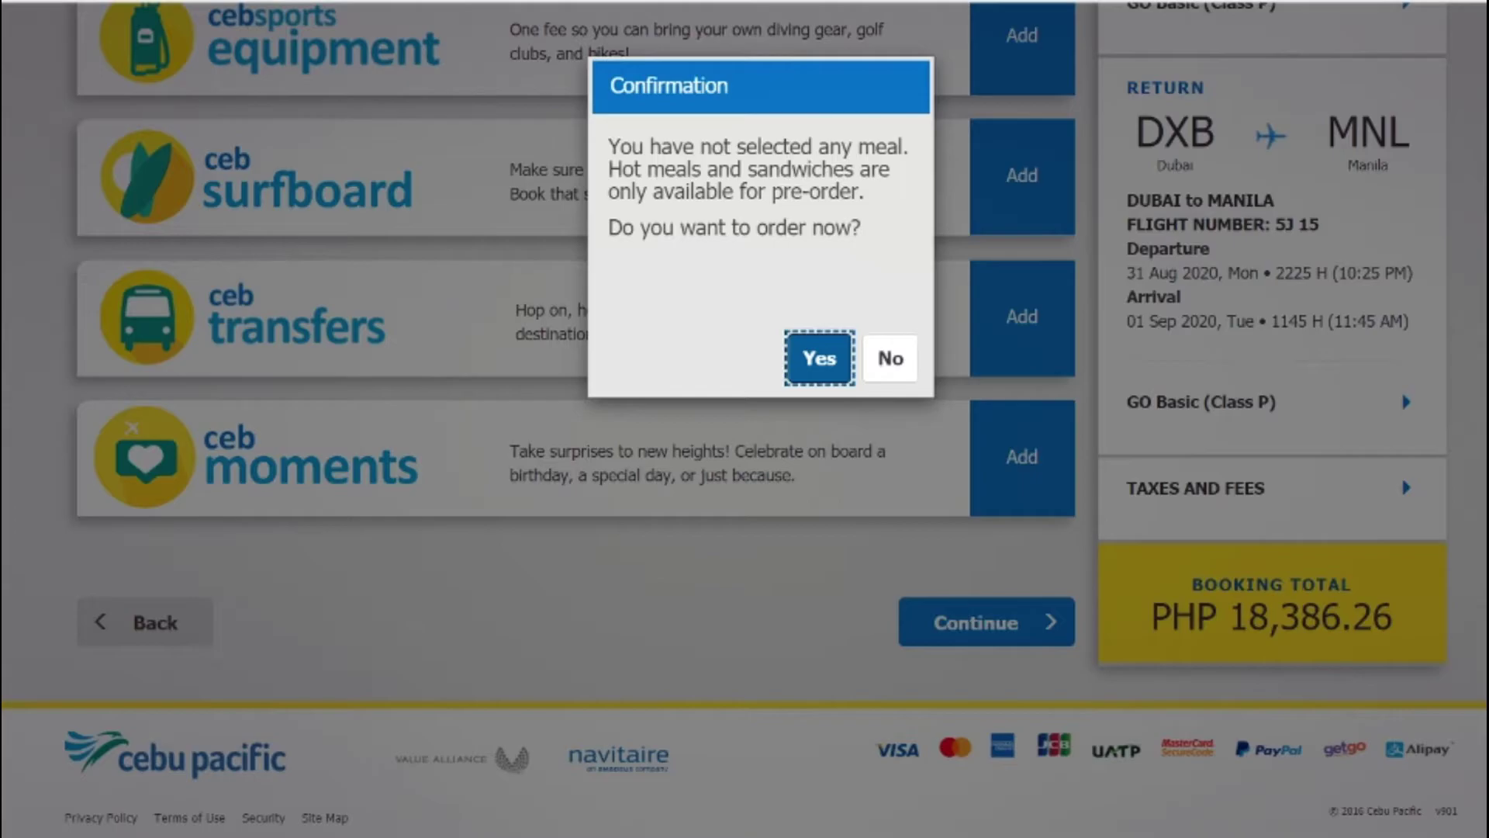
click(891, 358)
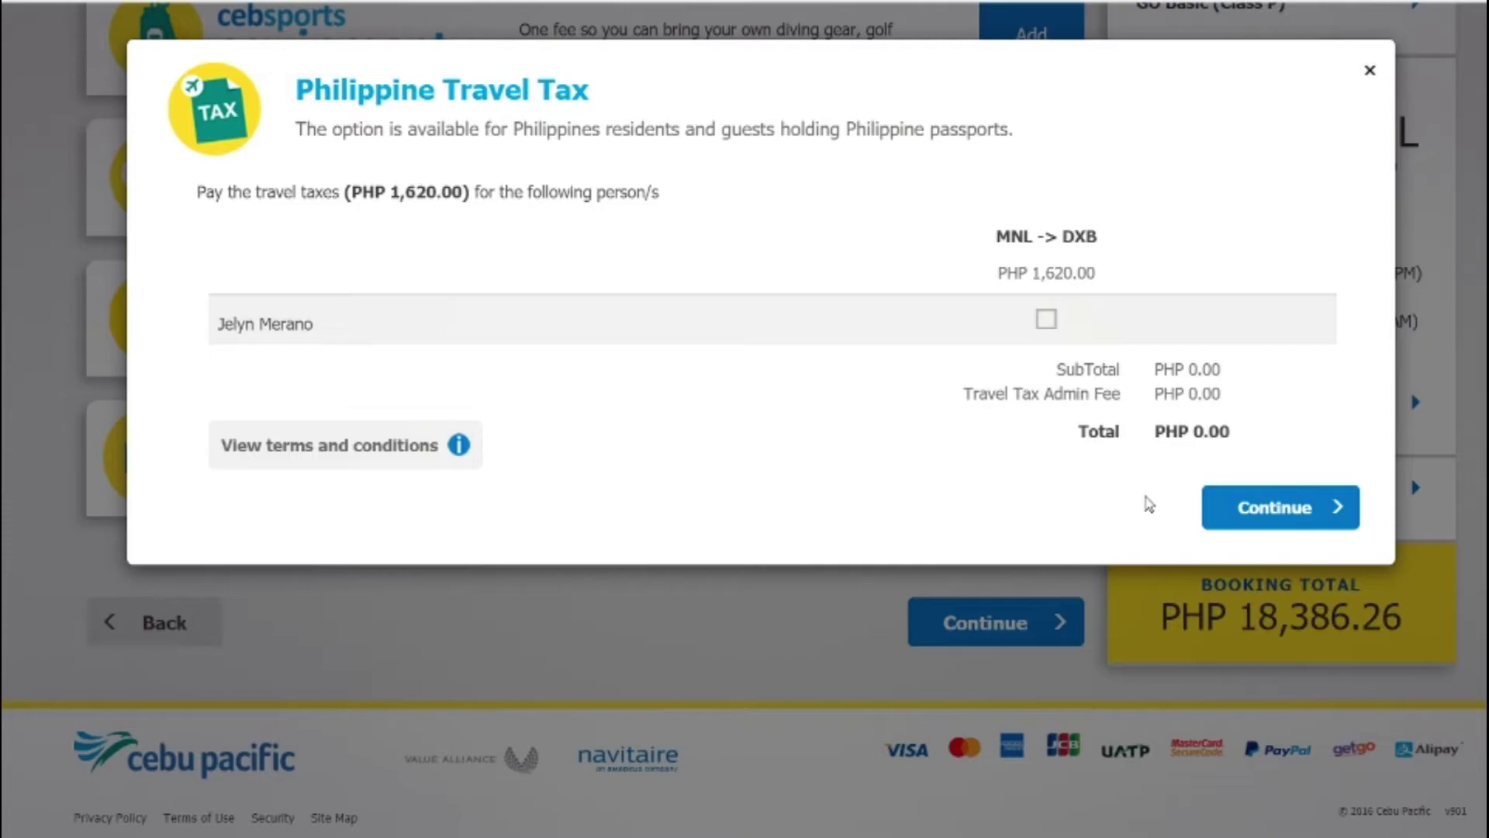
Step: Continue without paying the PHP 1,620.00 travel tax and tick the booking summary reviewed checkbox
click(1297, 516)
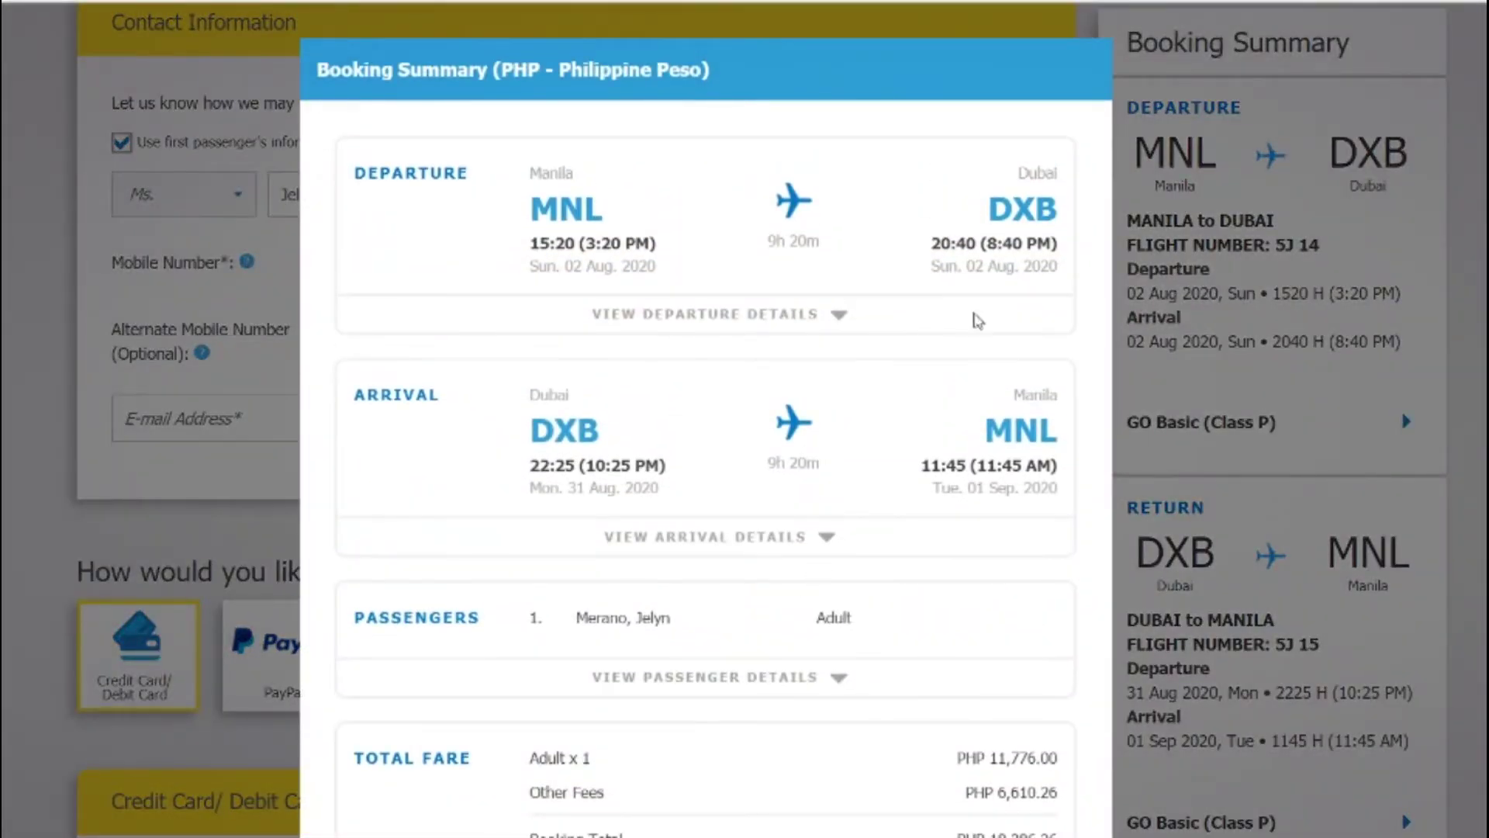
scroll(954, 353, down, 1)
scroll(898, 366, down, 8)
scroll(918, 393, up, 5)
scroll(917, 393, down, 5)
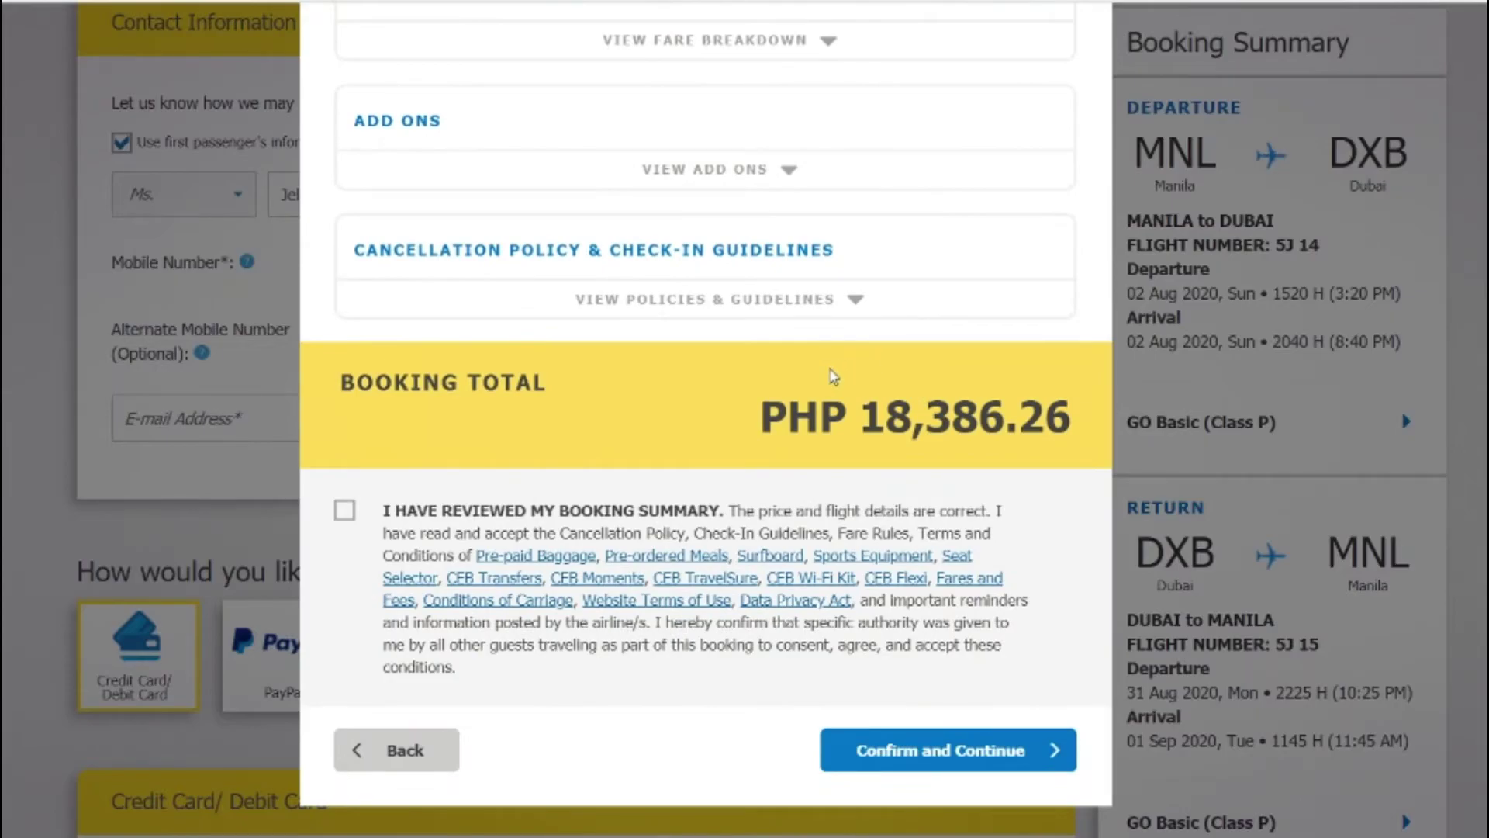
scroll(832, 376, up, 2)
scroll(845, 392, down, 2)
click(345, 519)
Step: Enter the contact mobile number with United Arab Emirates +971 code and the alternate mobile number
click(900, 757)
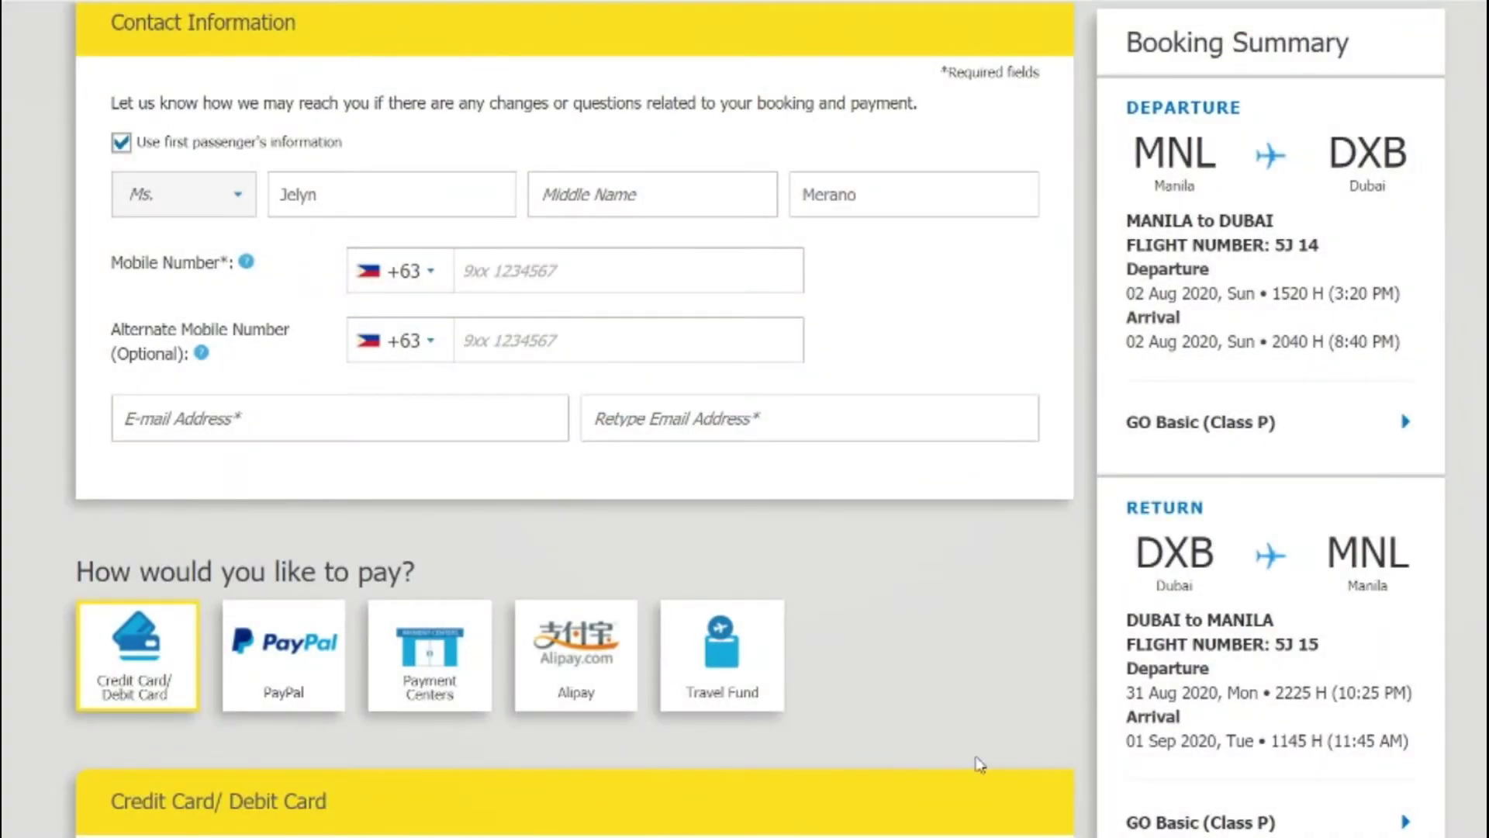
click(514, 280)
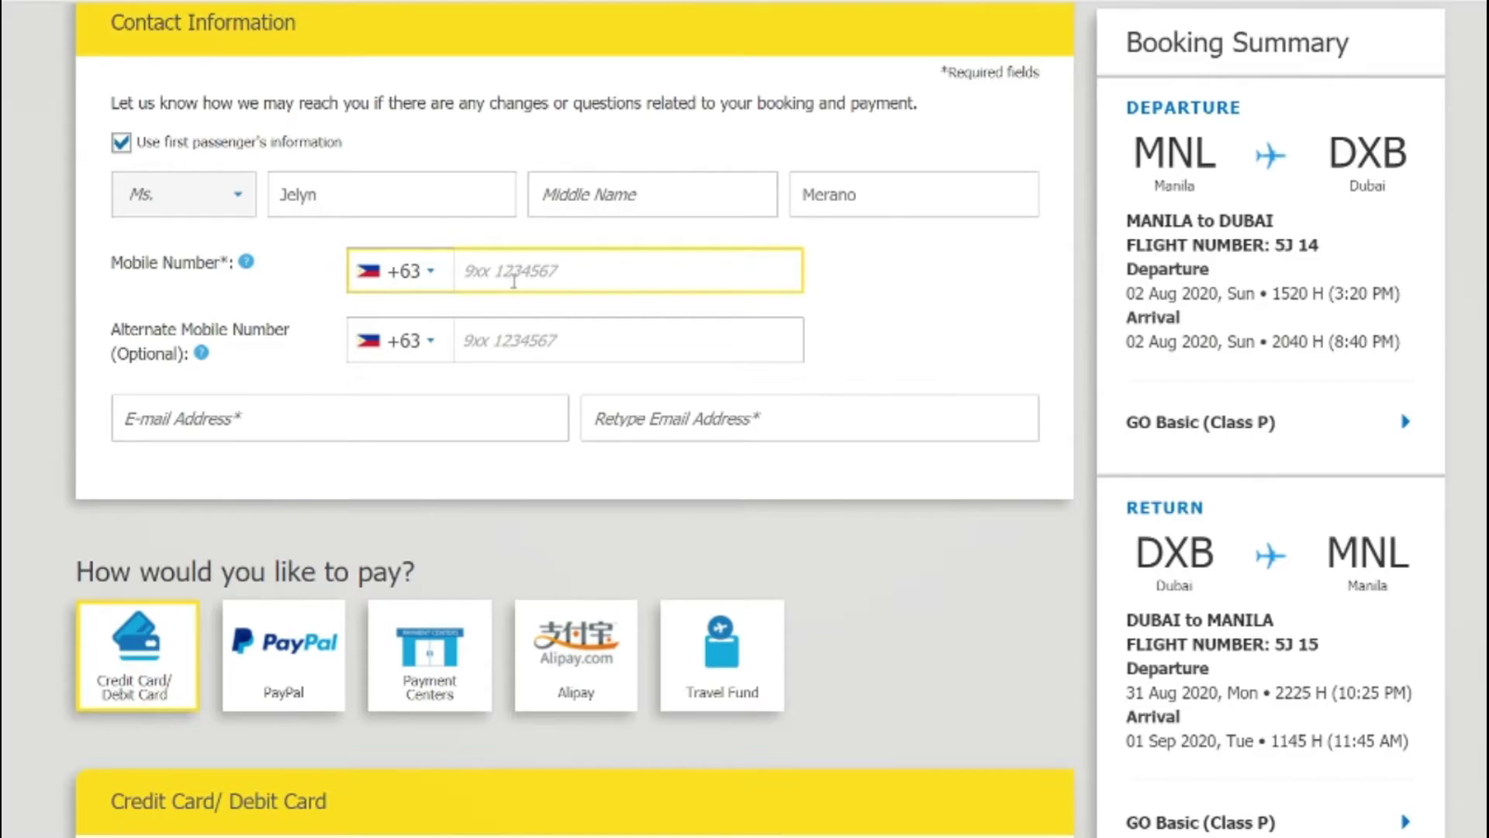
click(378, 274)
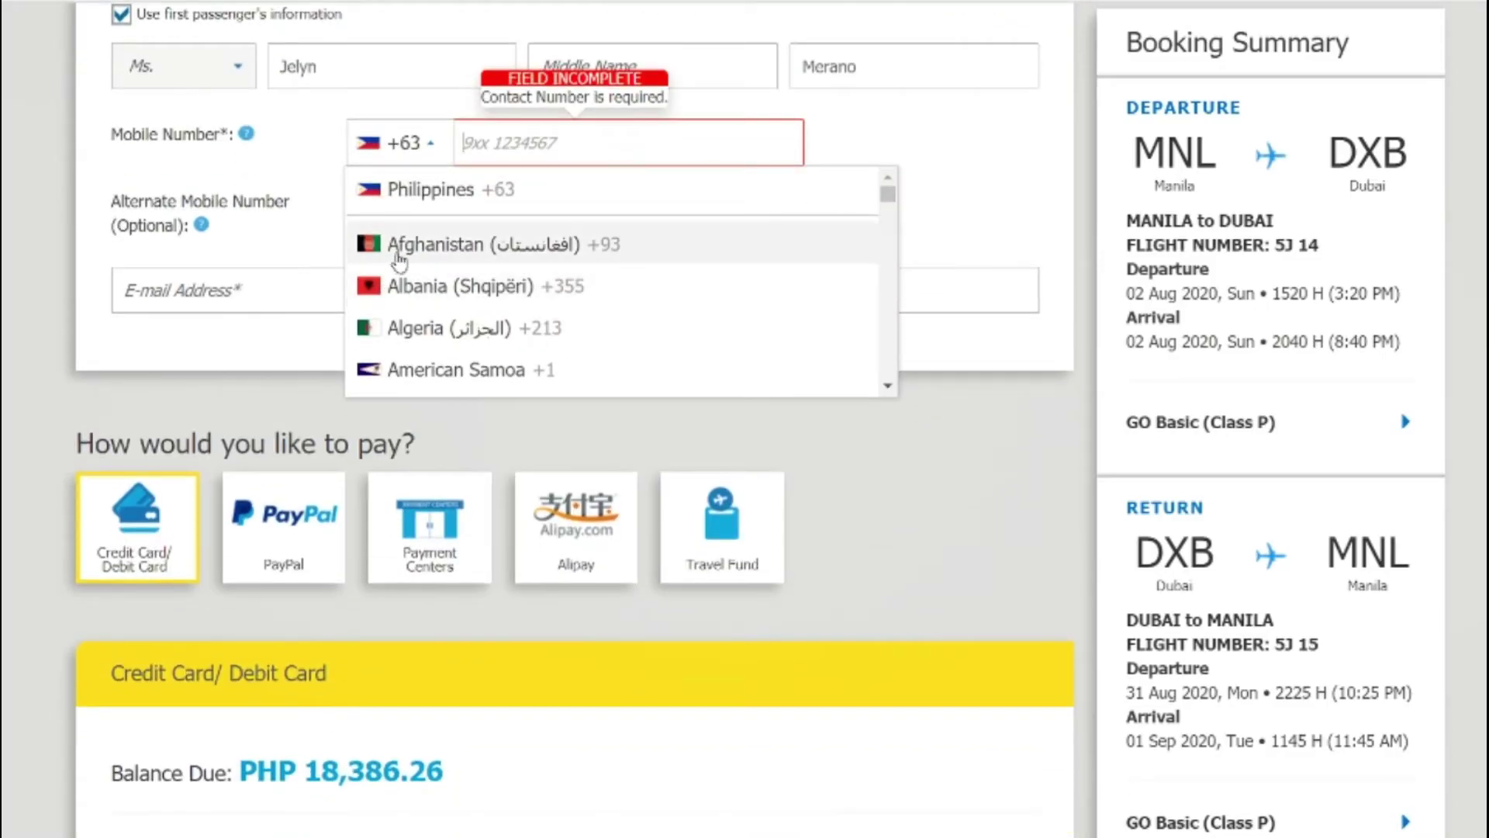
key(u)
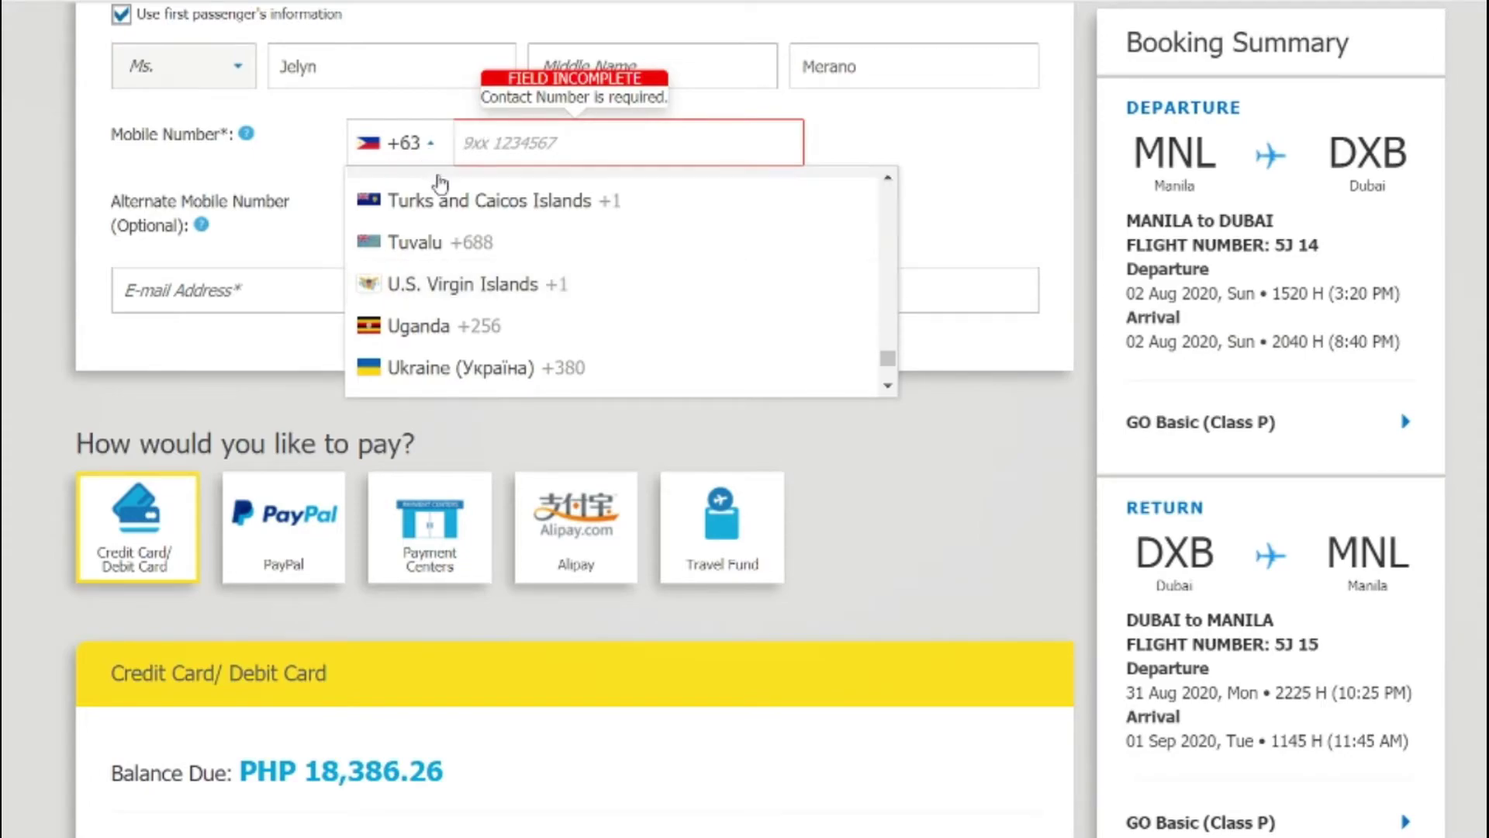
scroll(445, 306, down, 2)
click(444, 295)
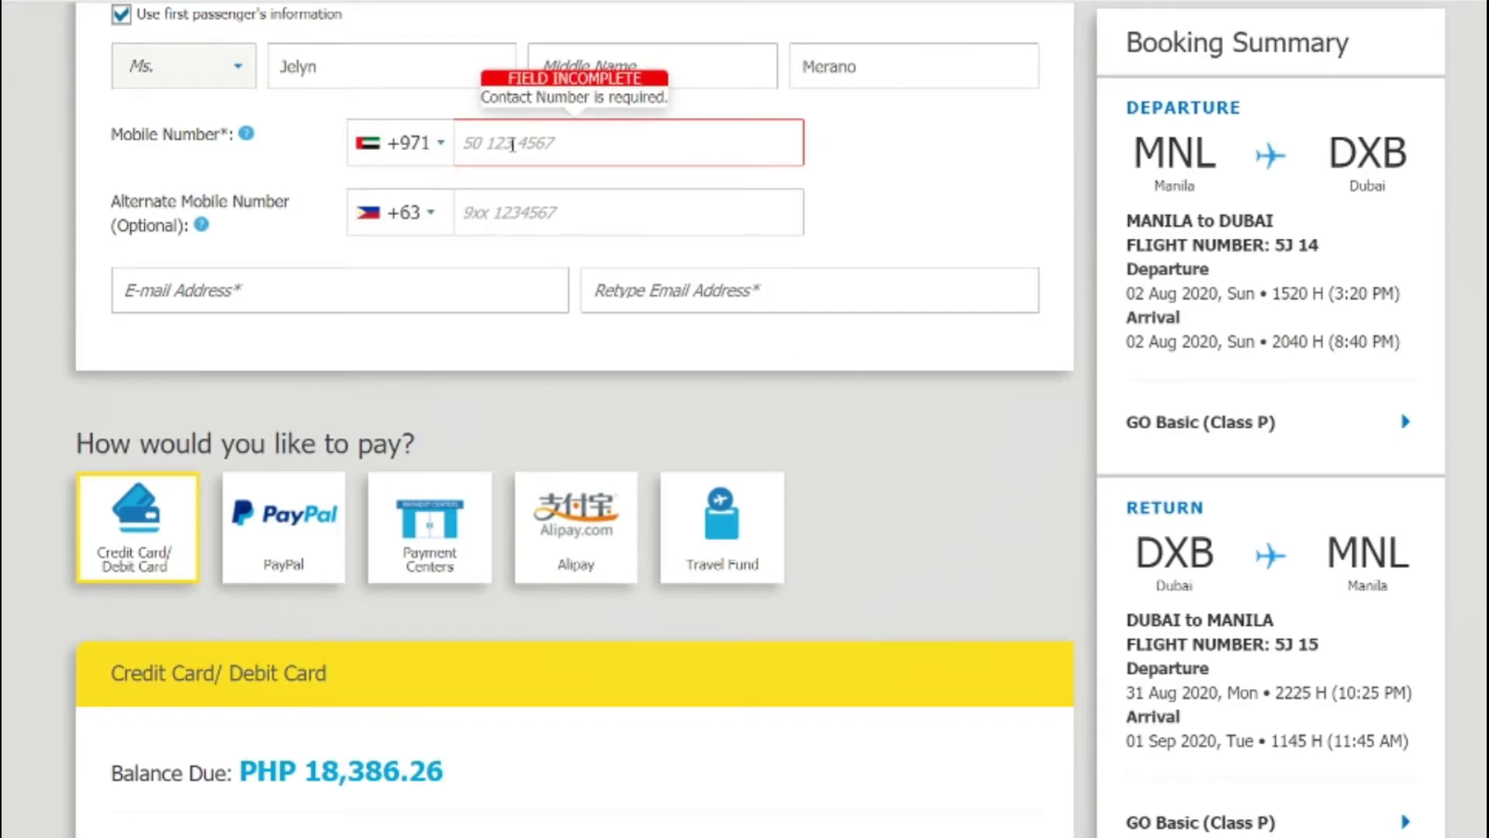
text(555555555555)
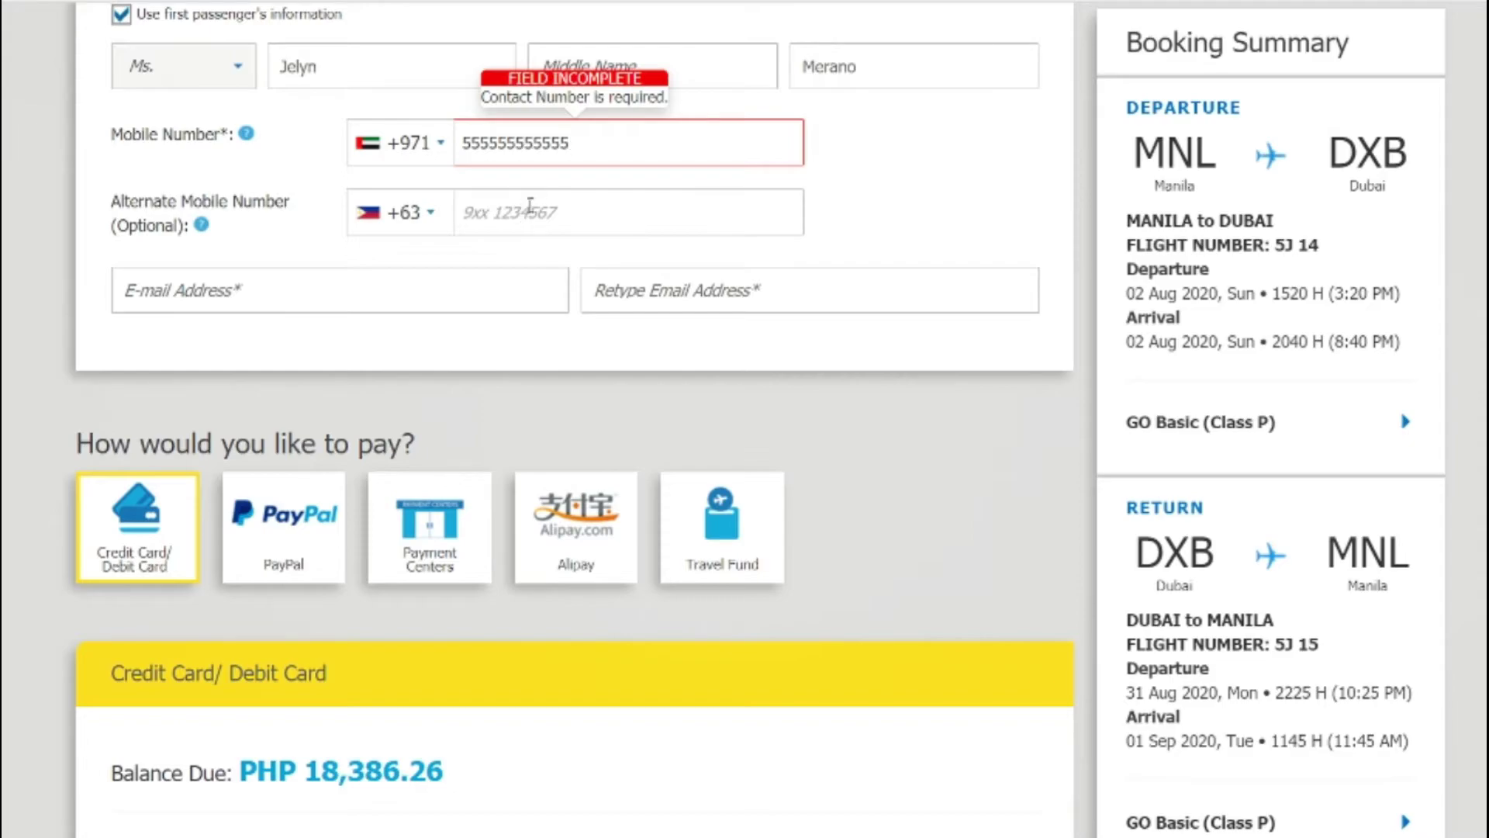
click(516, 200)
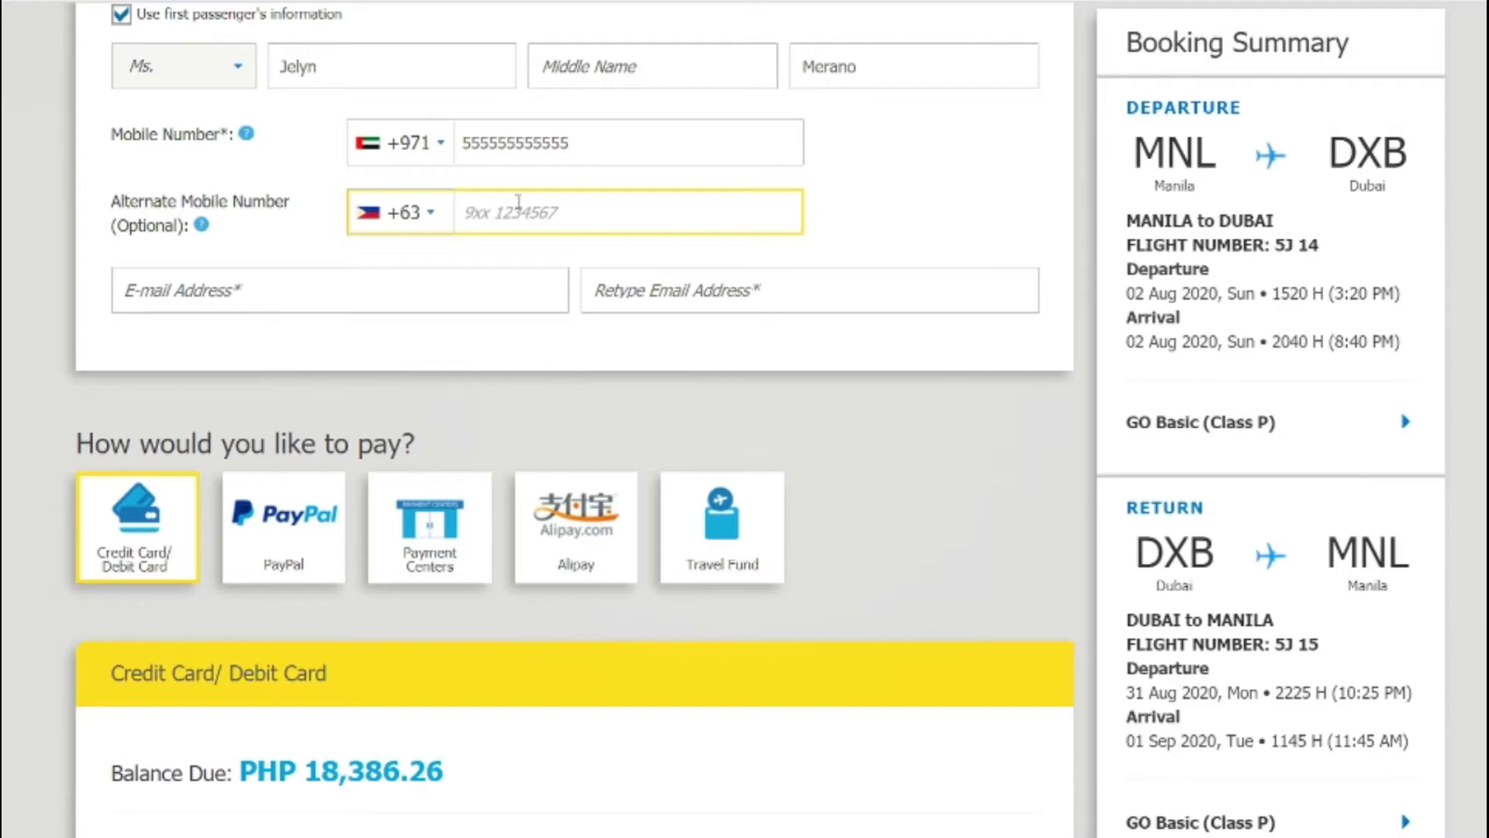
text(55555555)
Step: Fill in the contact e-mail address and retype it so both fields match
click(454, 288)
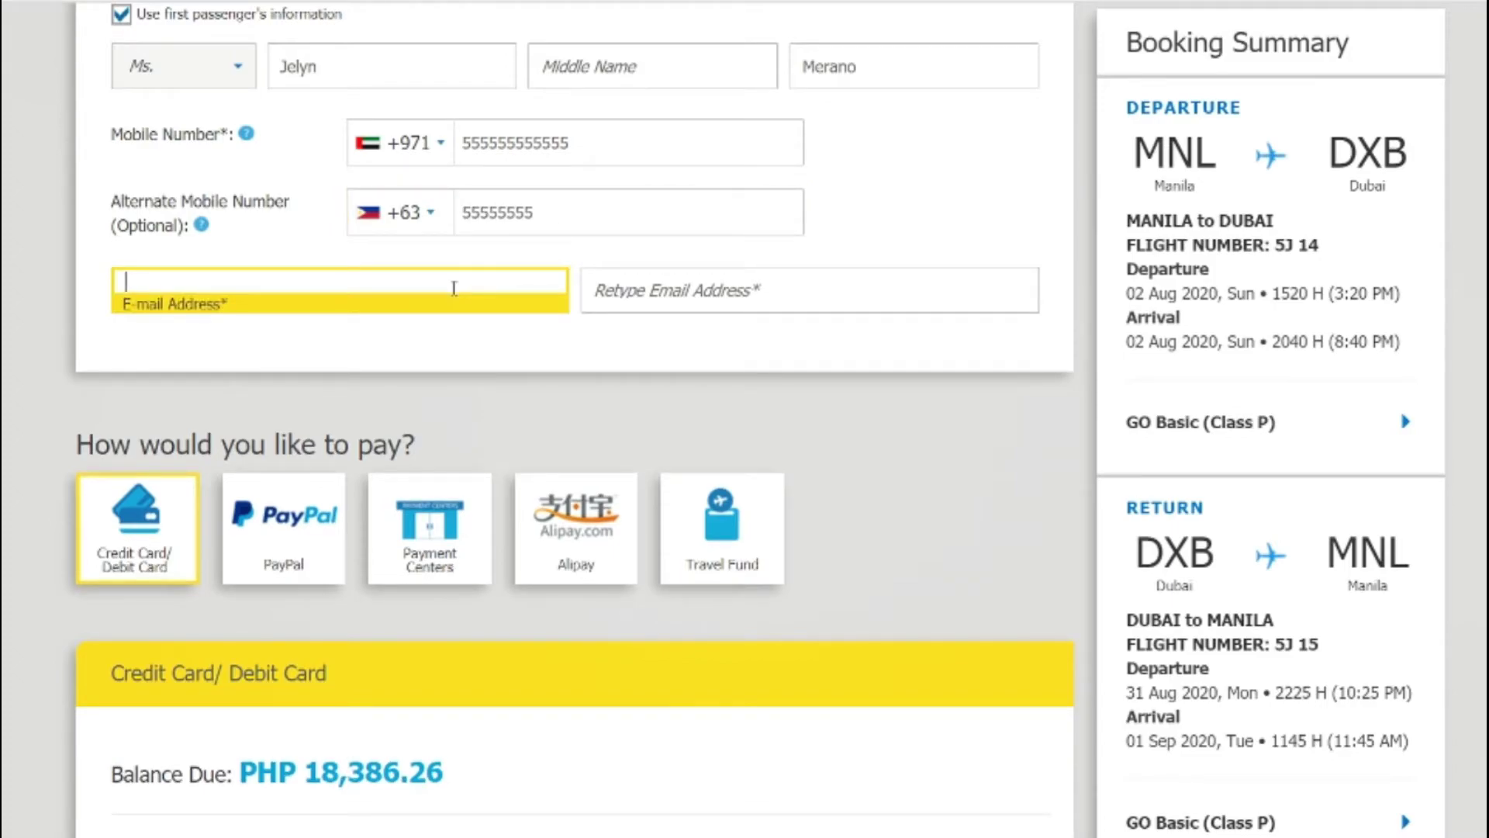
text(A)
key(BackSpace)
text(example@gmail)
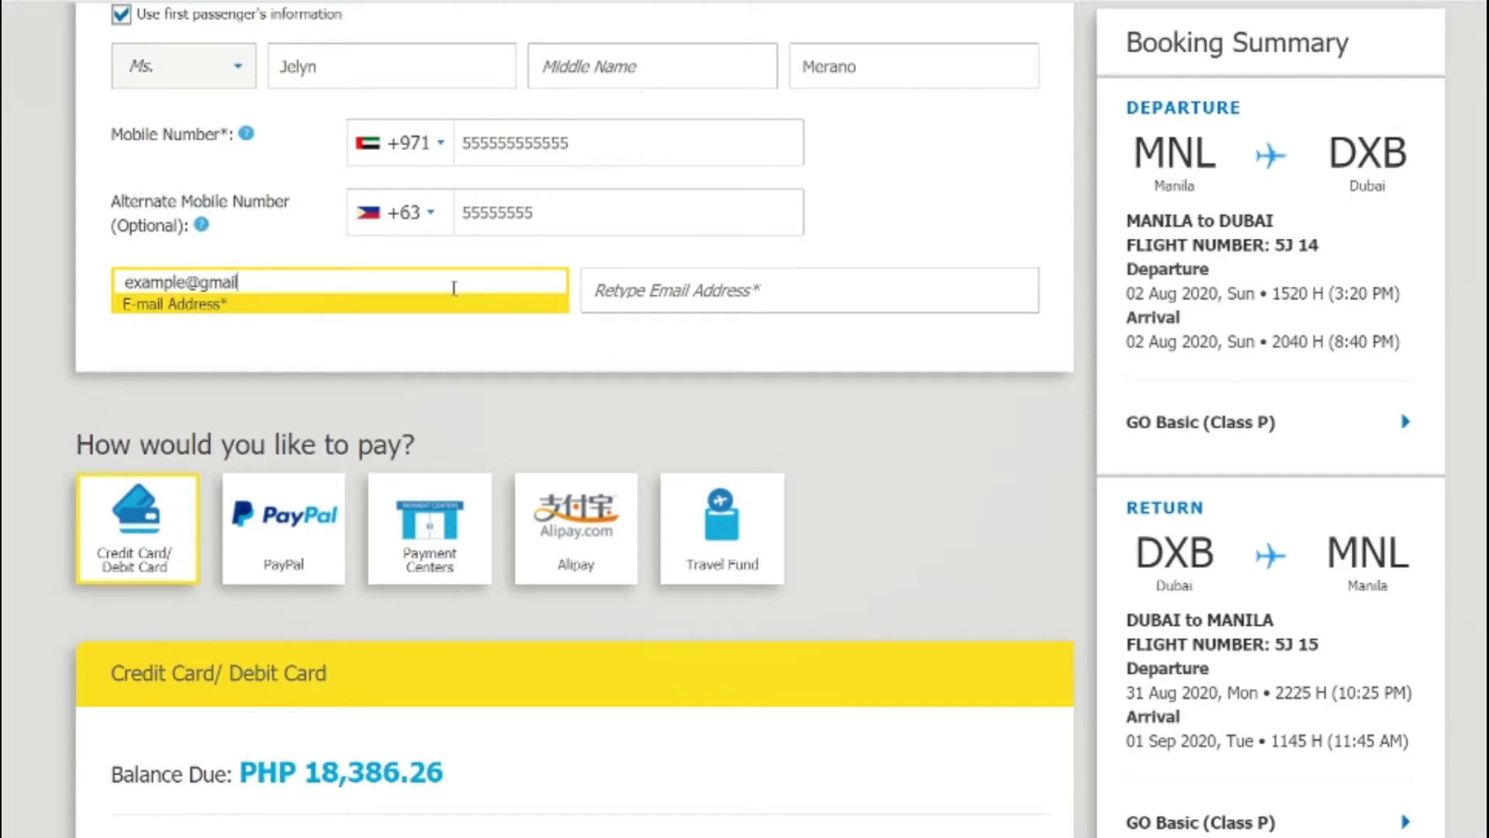
text(.co)
click(707, 287)
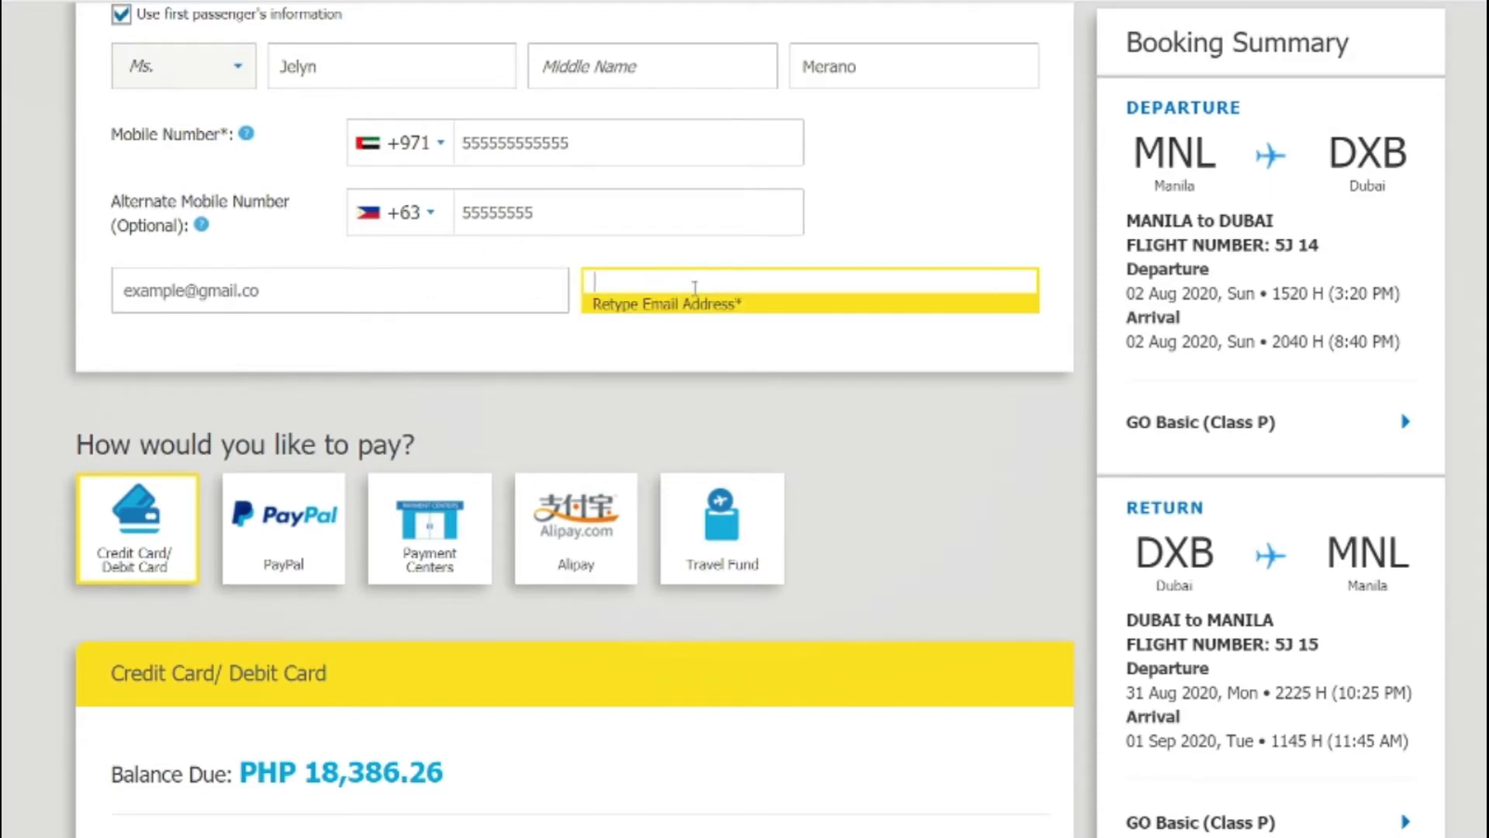
text(example@gmail)
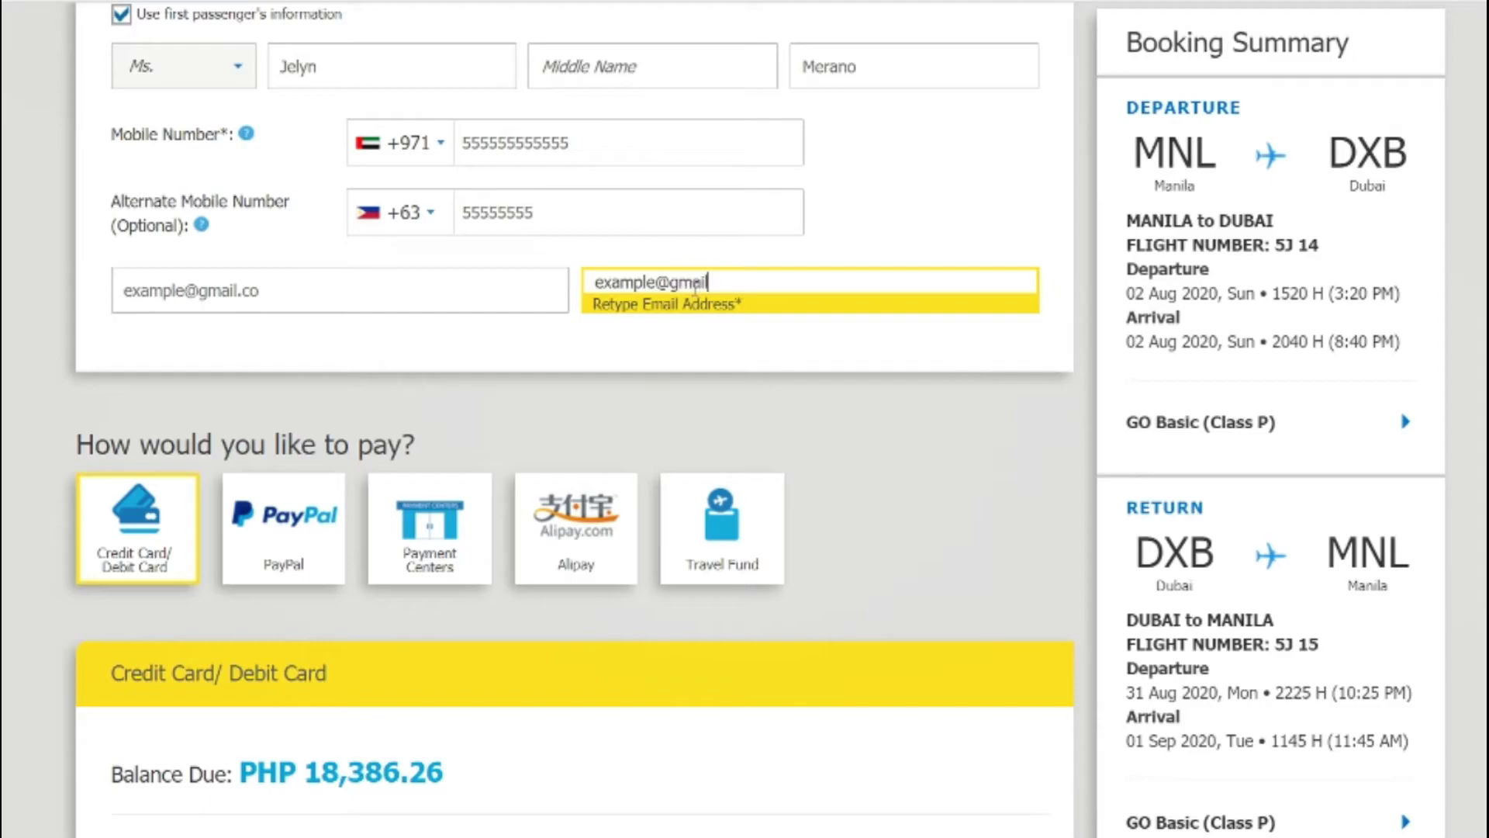
text(.com)
scroll(810, 384, down, 2)
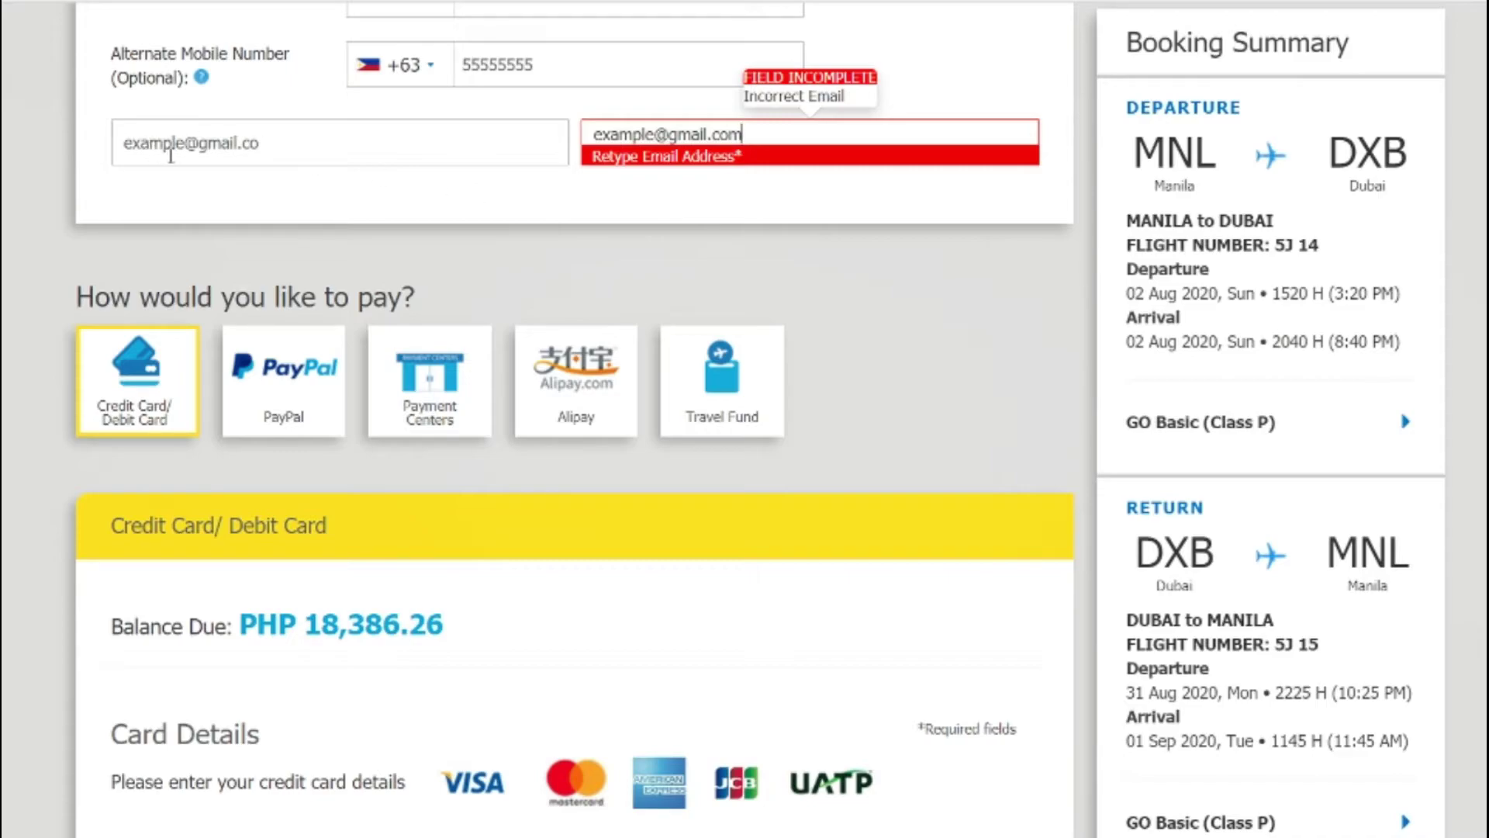
key(BackSpace)
Step: Click outside the Retype Email Address field so the e-mails match and FIELD INCOMPLETE clears
click(686, 211)
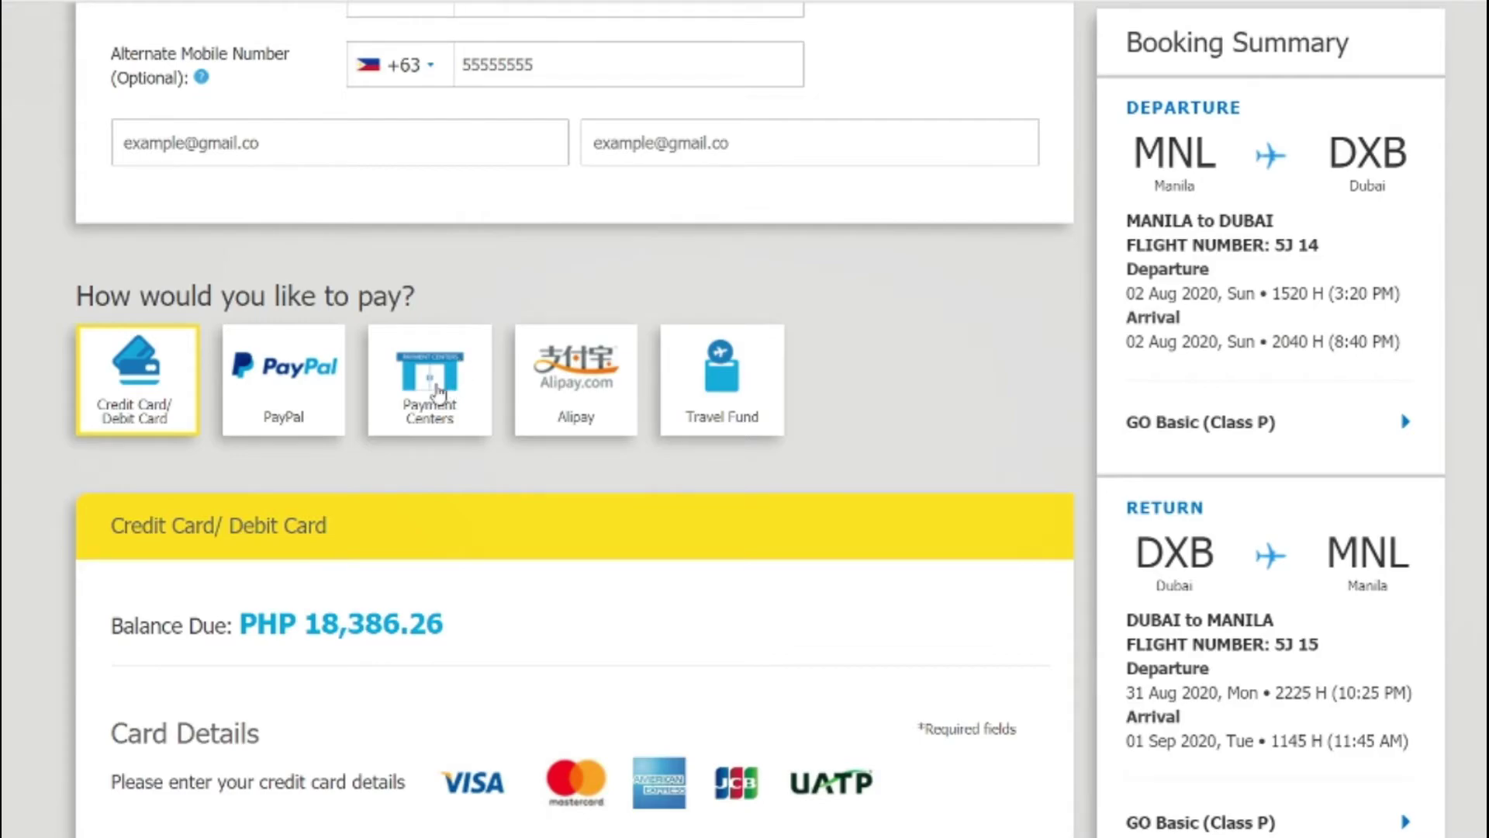
Step: Choose Payment Centers with 'Pay within 24 hours from the time of booking'
click(439, 392)
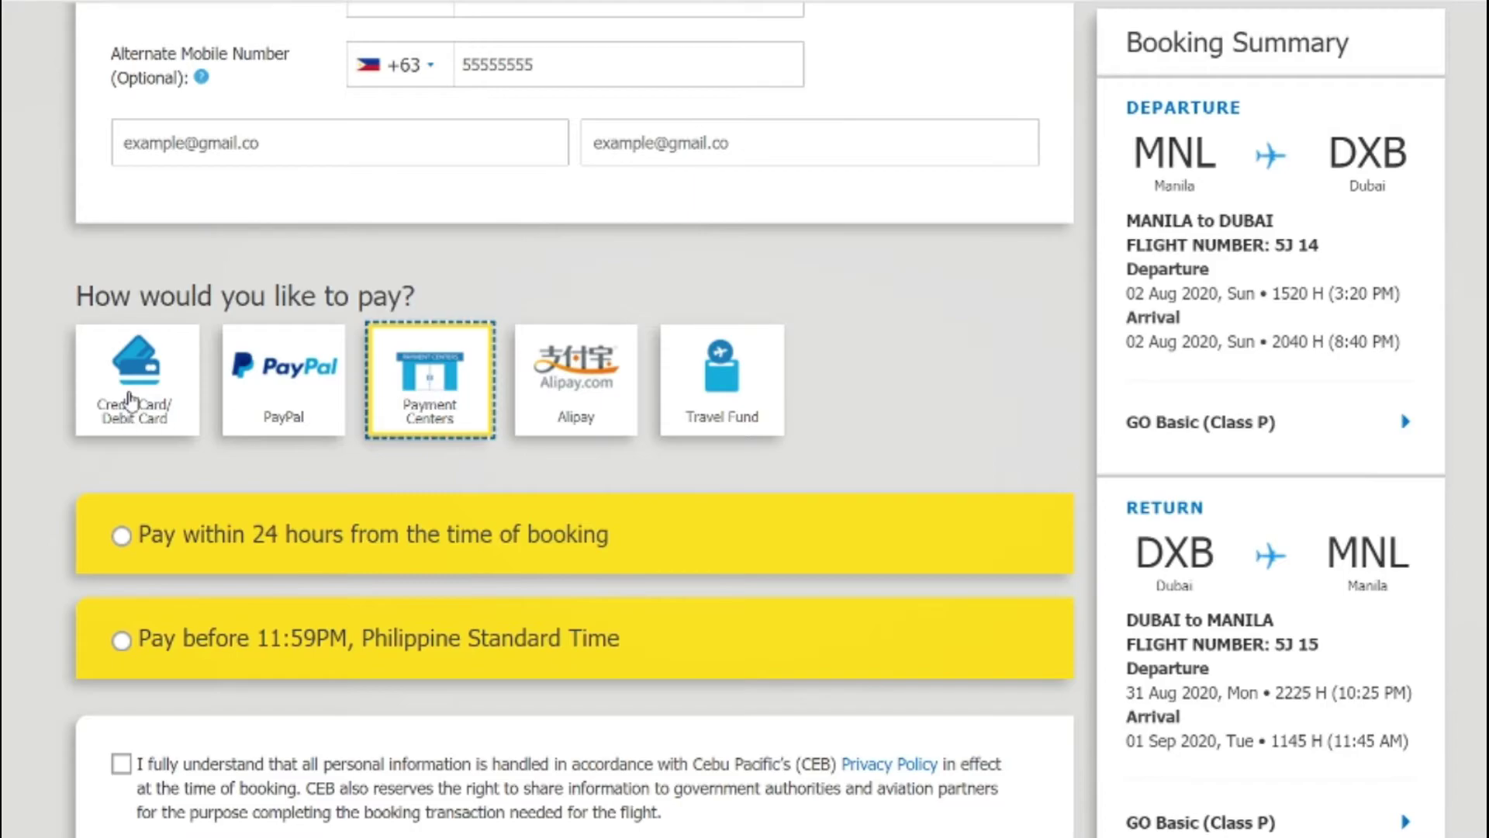
click(131, 399)
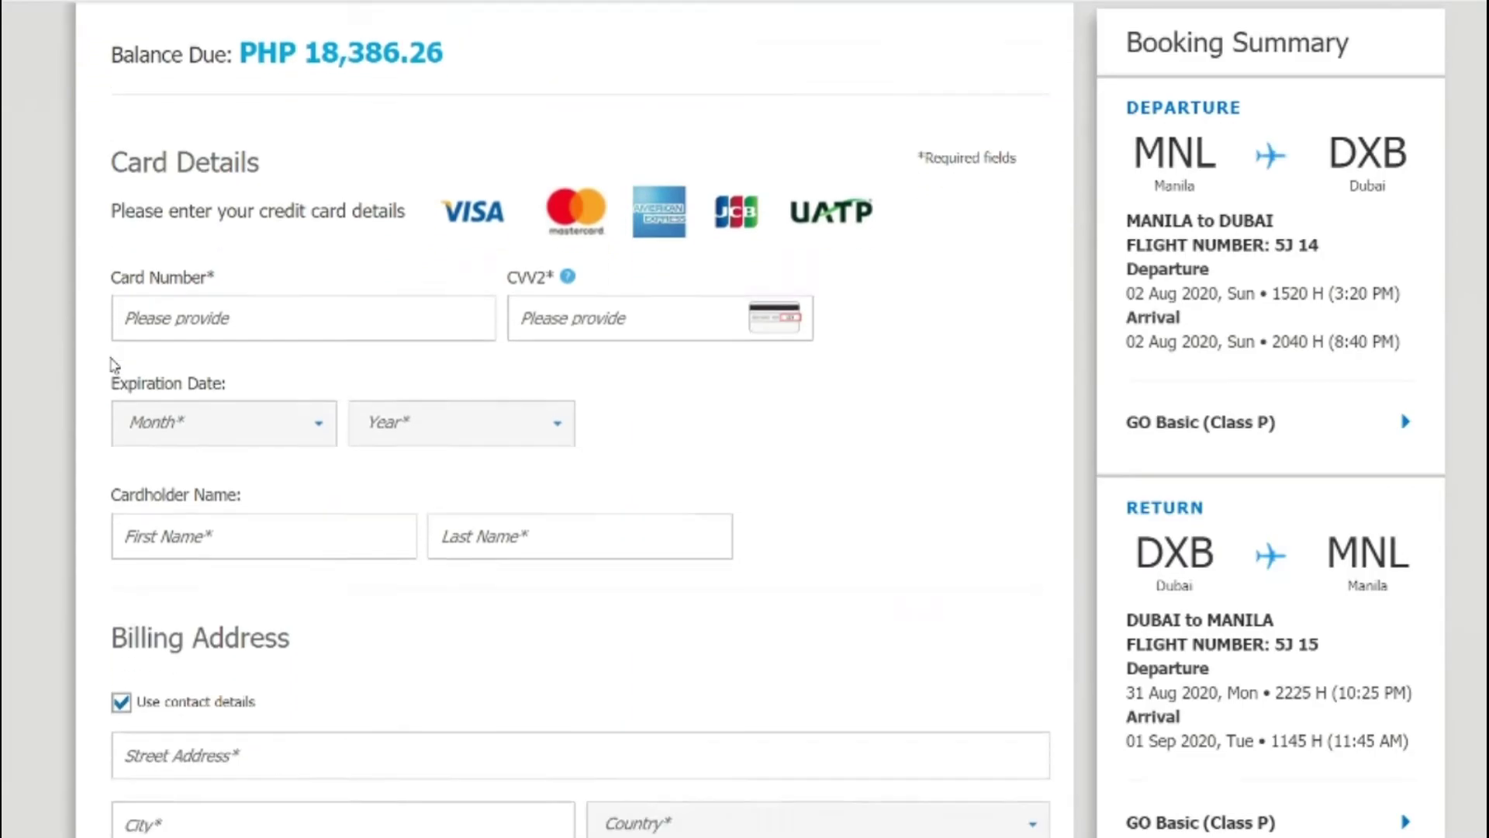
scroll(118, 360, up, 6)
click(422, 382)
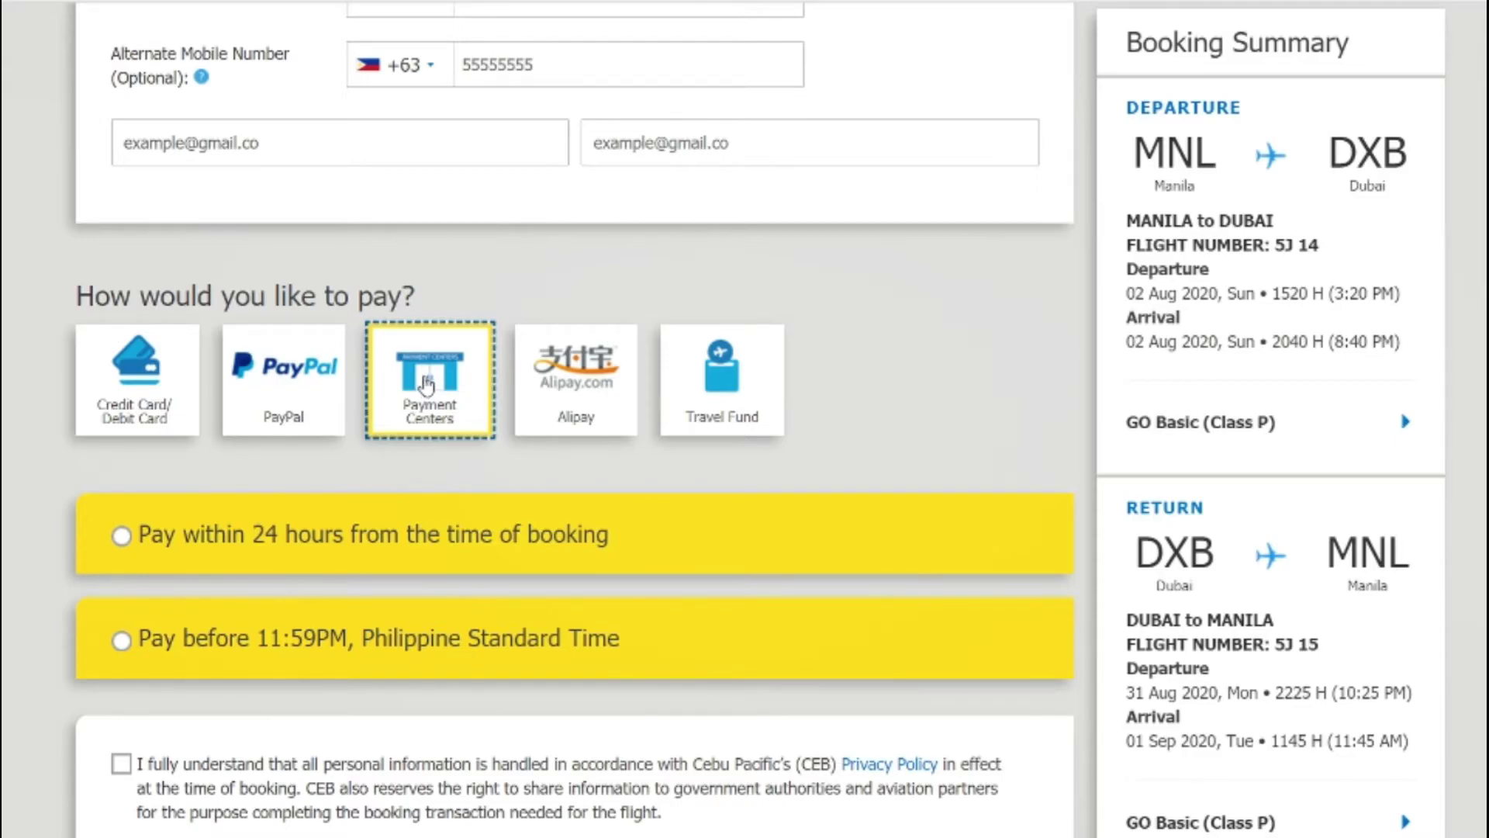
scroll(371, 382, down, 2)
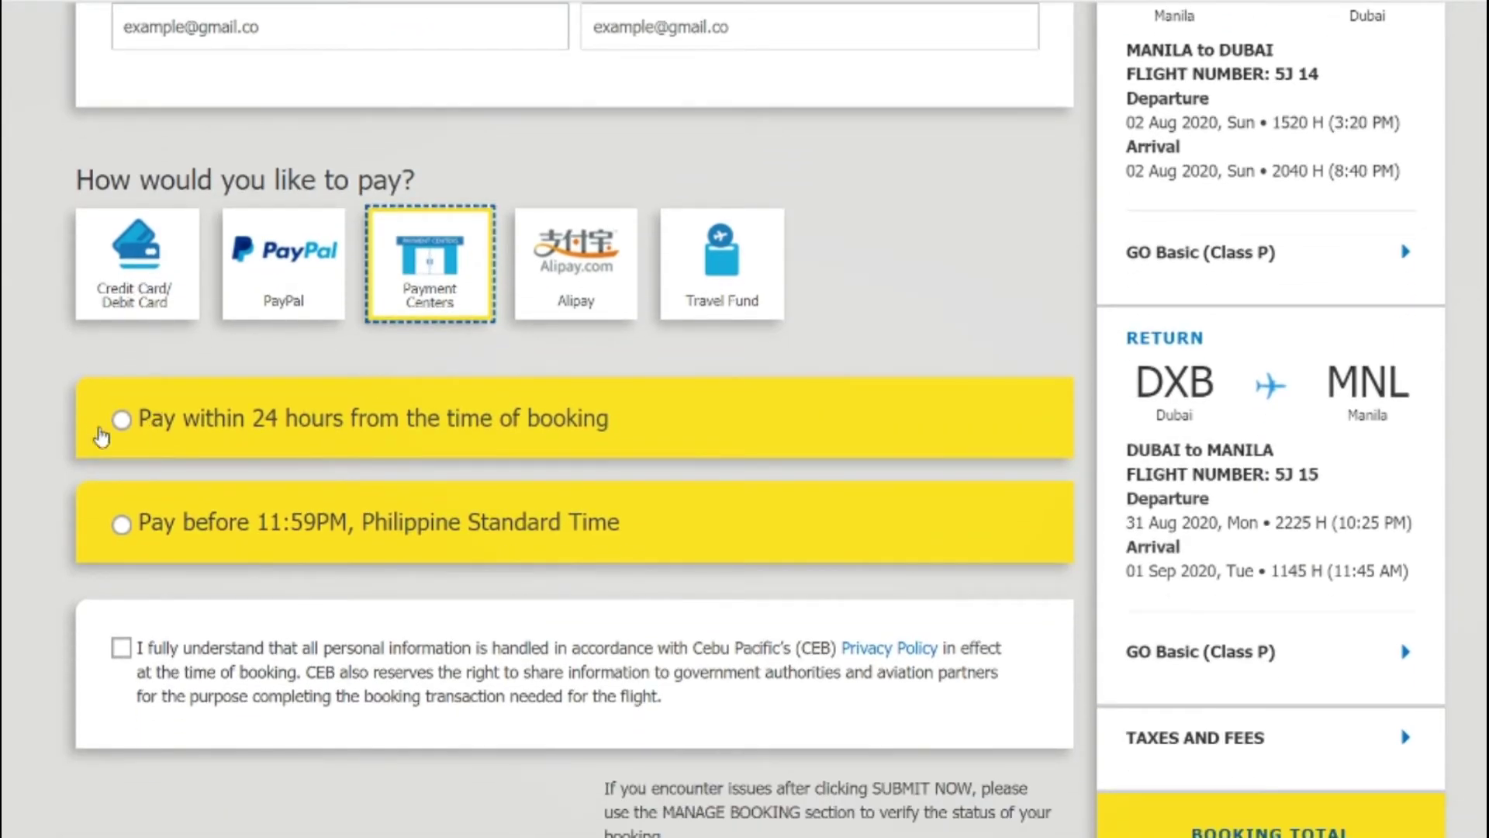
click(121, 419)
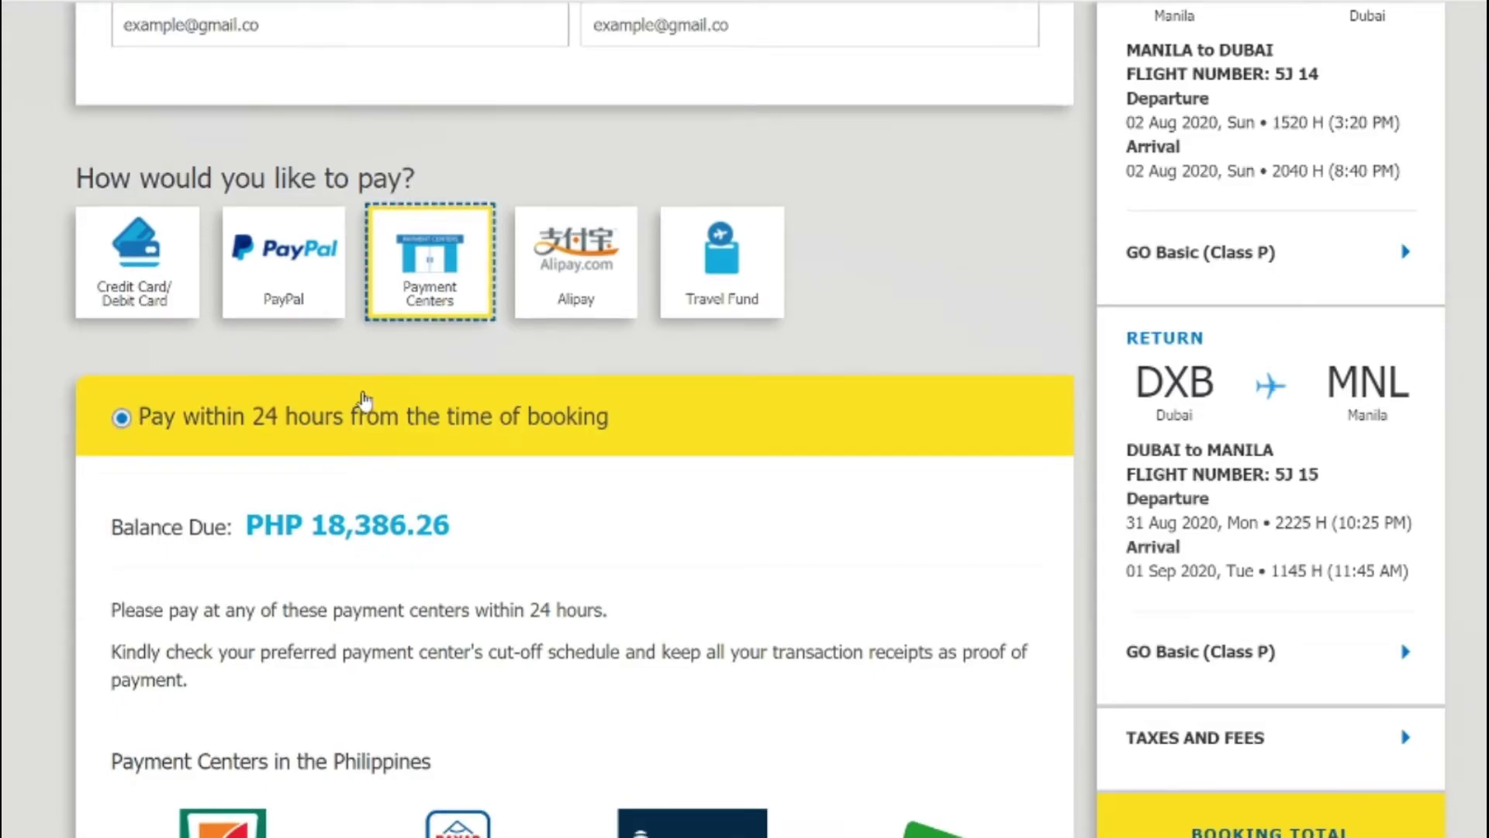
Step: Scroll through the listed payment centers in the Philippines, UAE and Kuwait
scroll(365, 401, down, 5)
scroll(729, 491, down, 2)
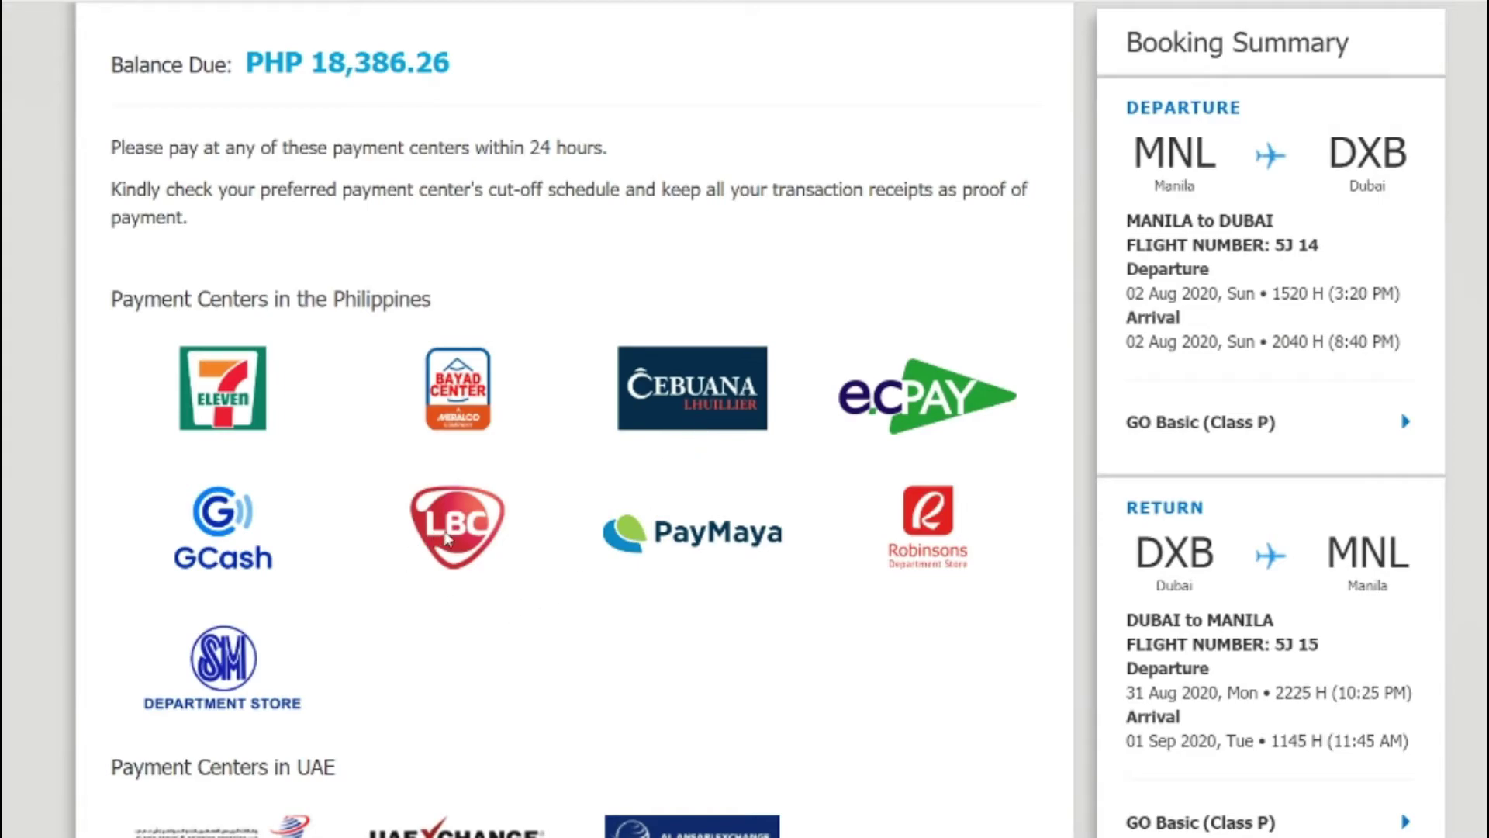
scroll(447, 537, down, 4)
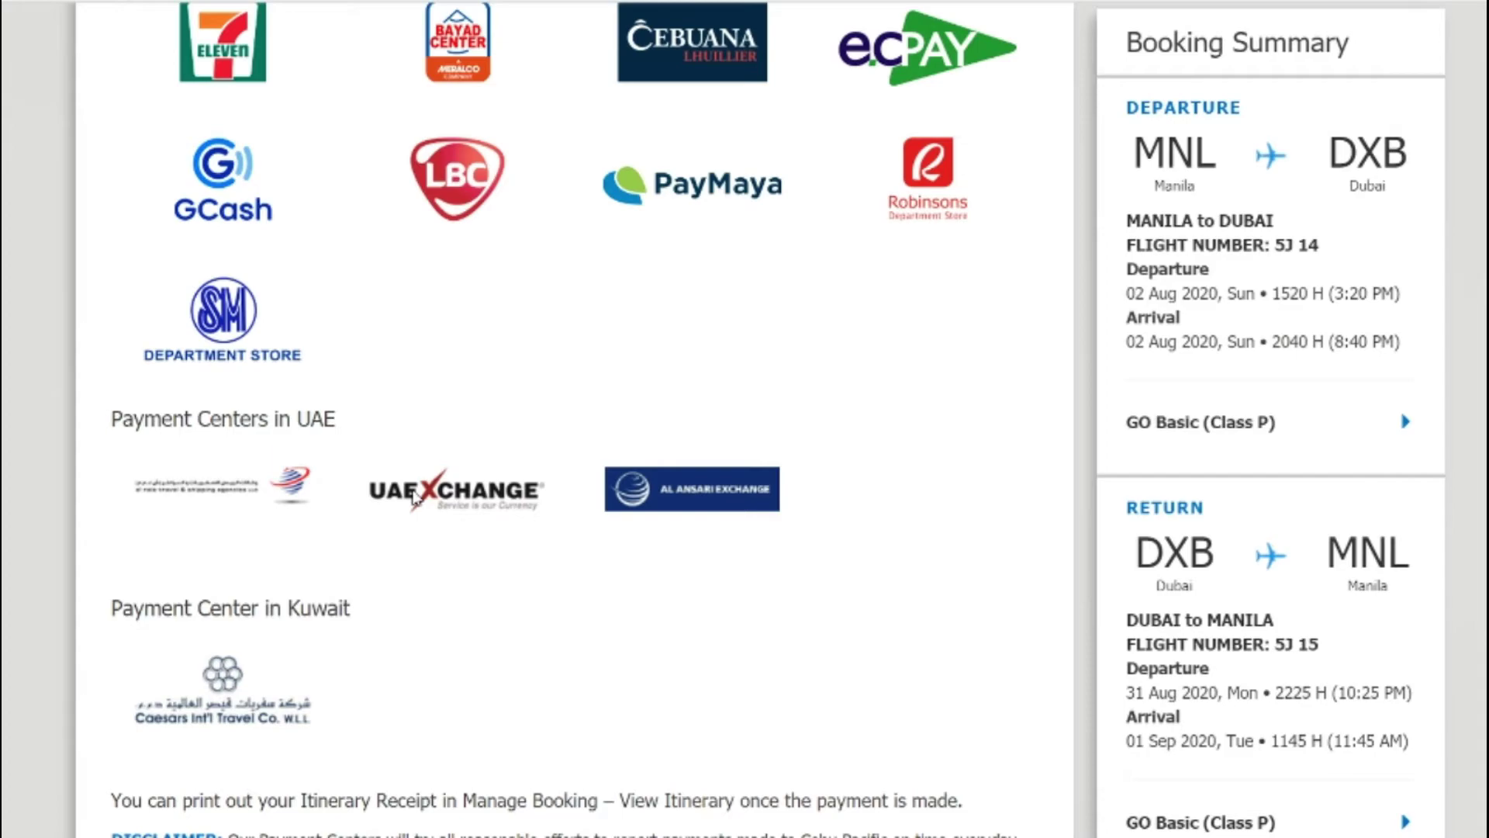
scroll(482, 522, up, 2)
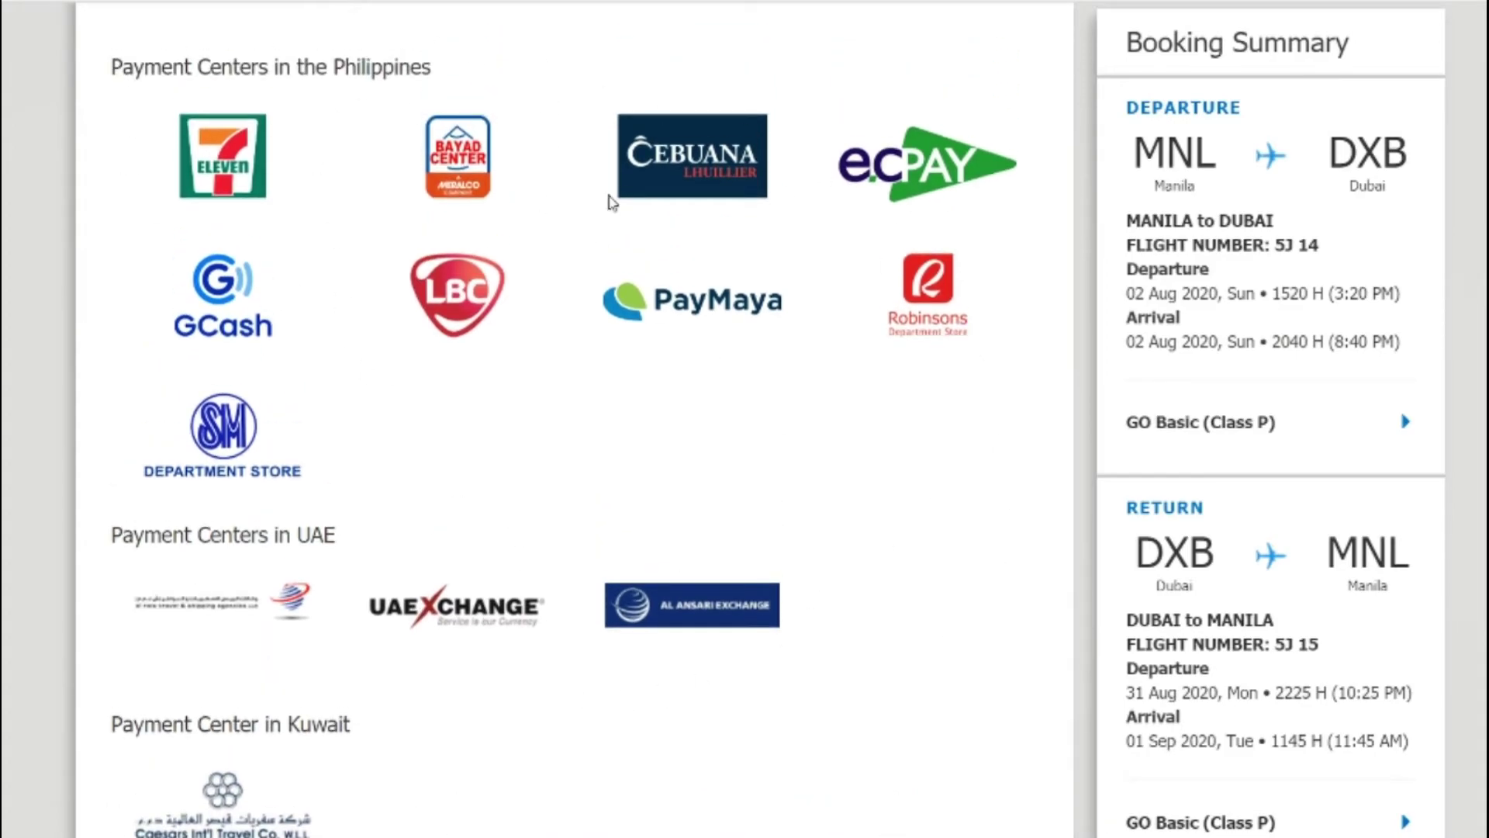
scroll(464, 415, down, 5)
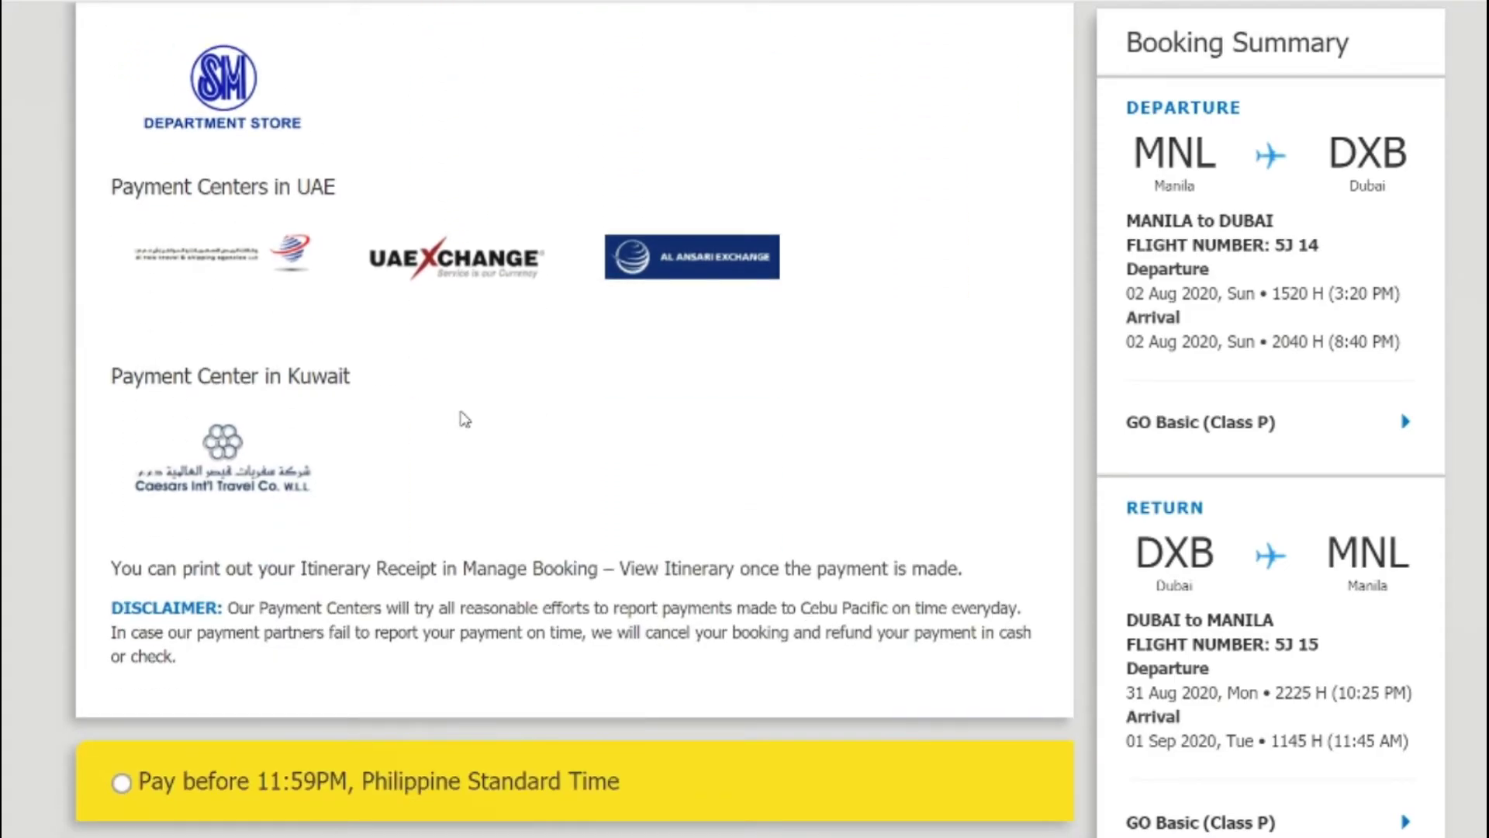
scroll(464, 419, down, 6)
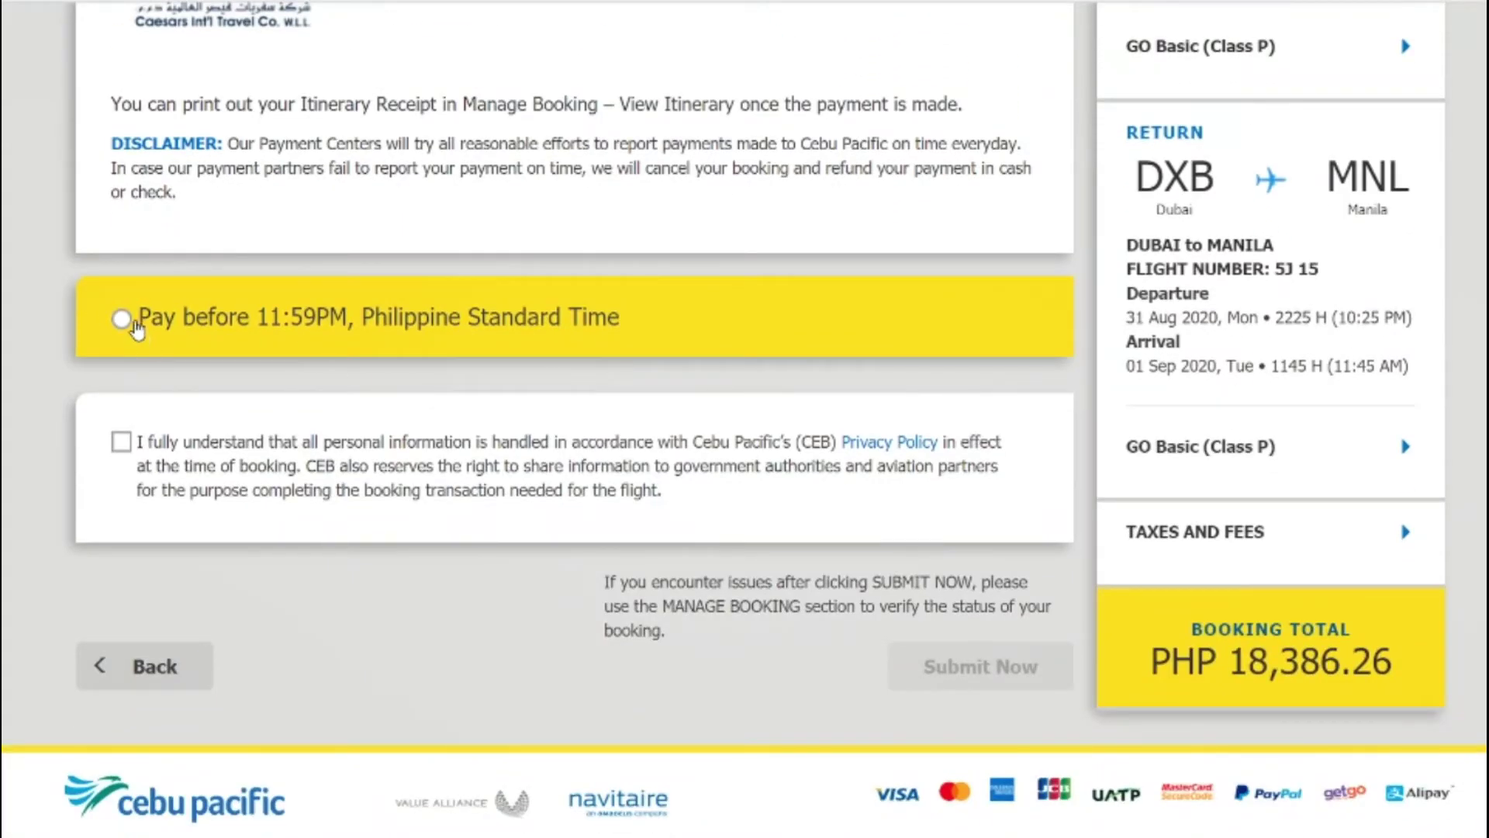
Step: Select 'Pay before 11:59PM', accept the privacy consent, and submit the booking
click(122, 319)
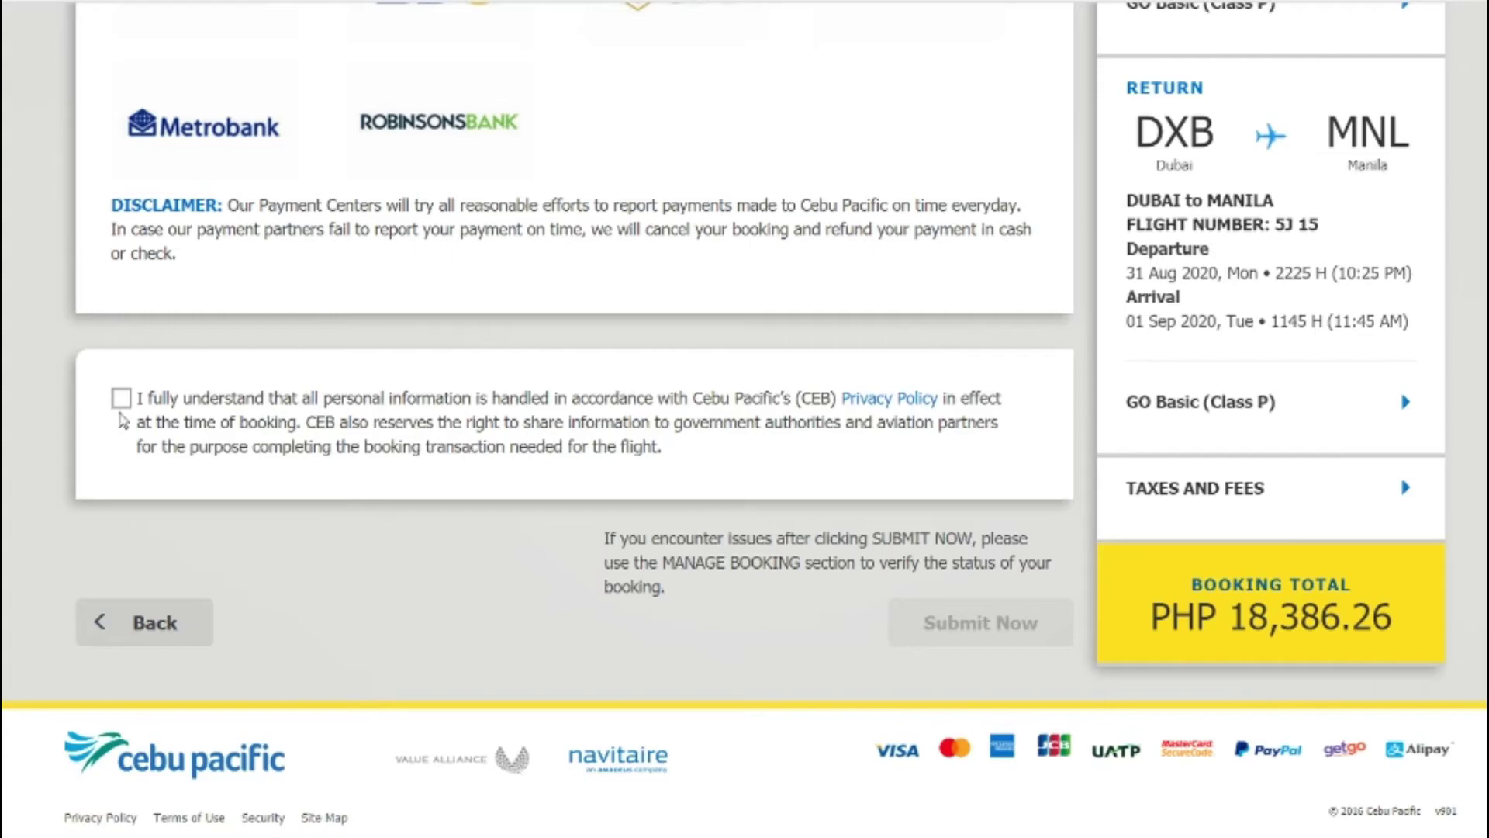
click(122, 399)
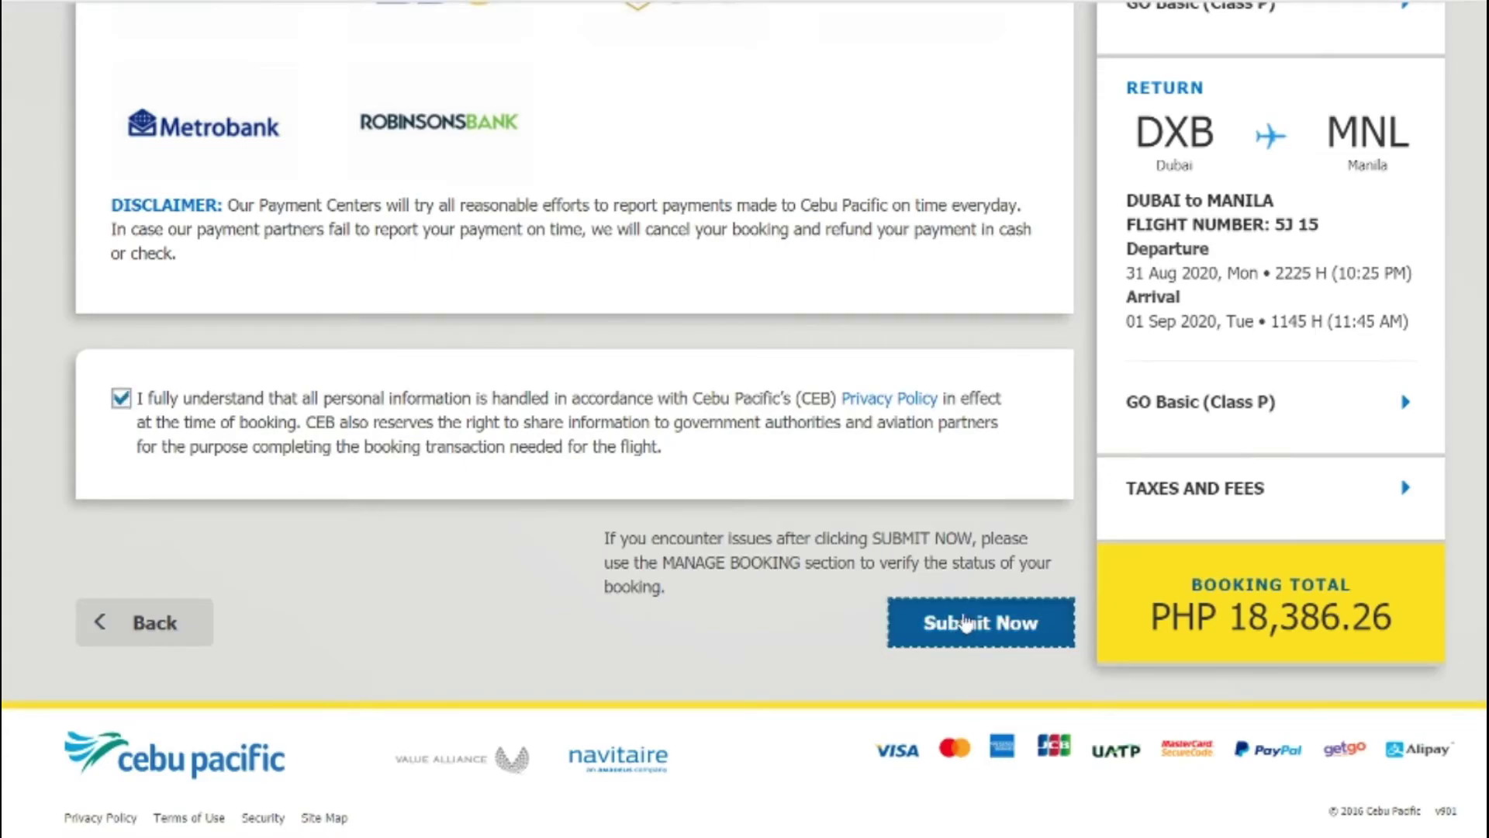
click(966, 621)
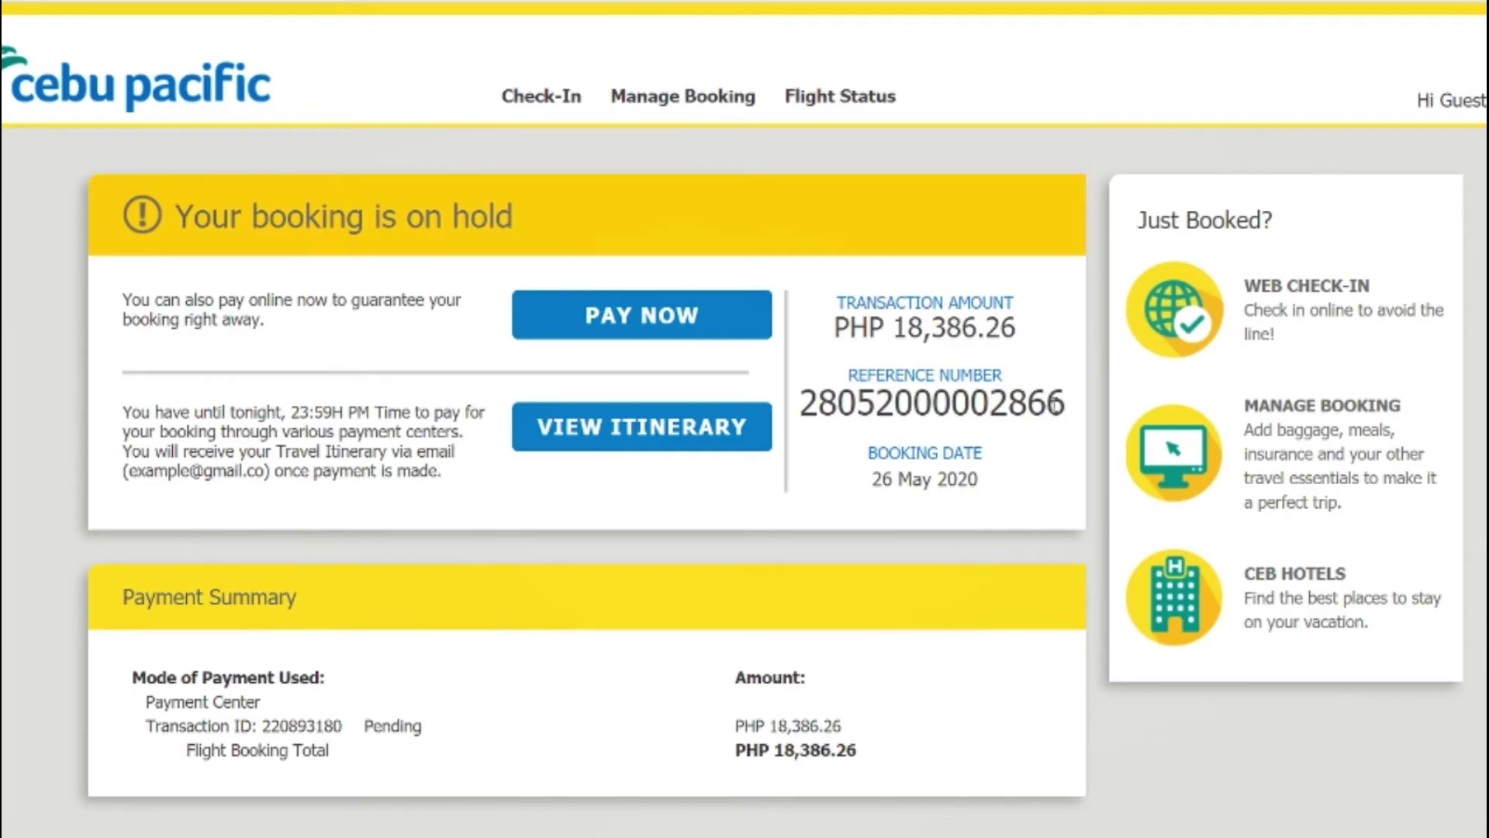
drag(1063, 407, 800, 403)
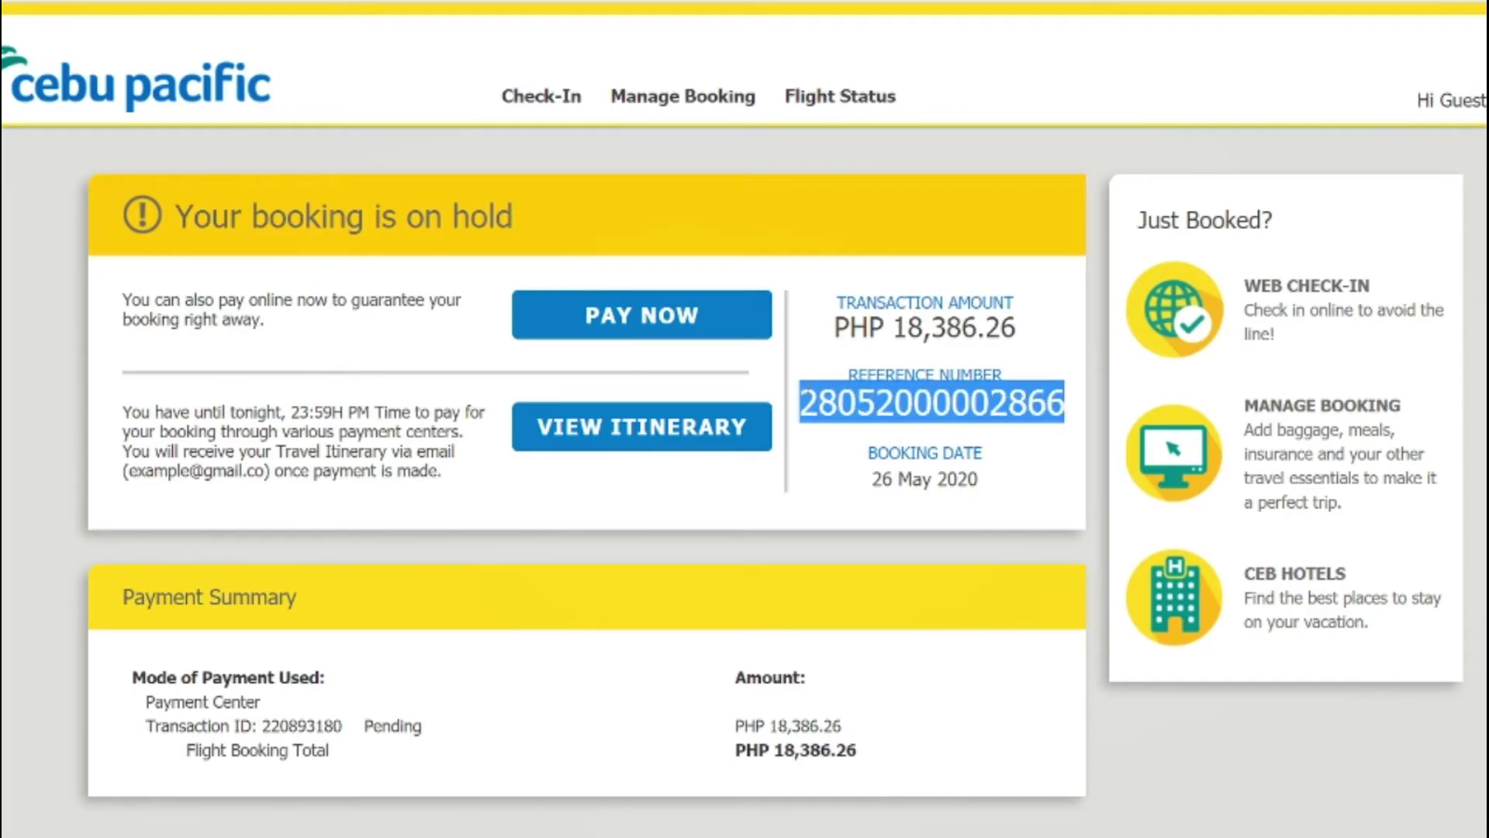
click(861, 470)
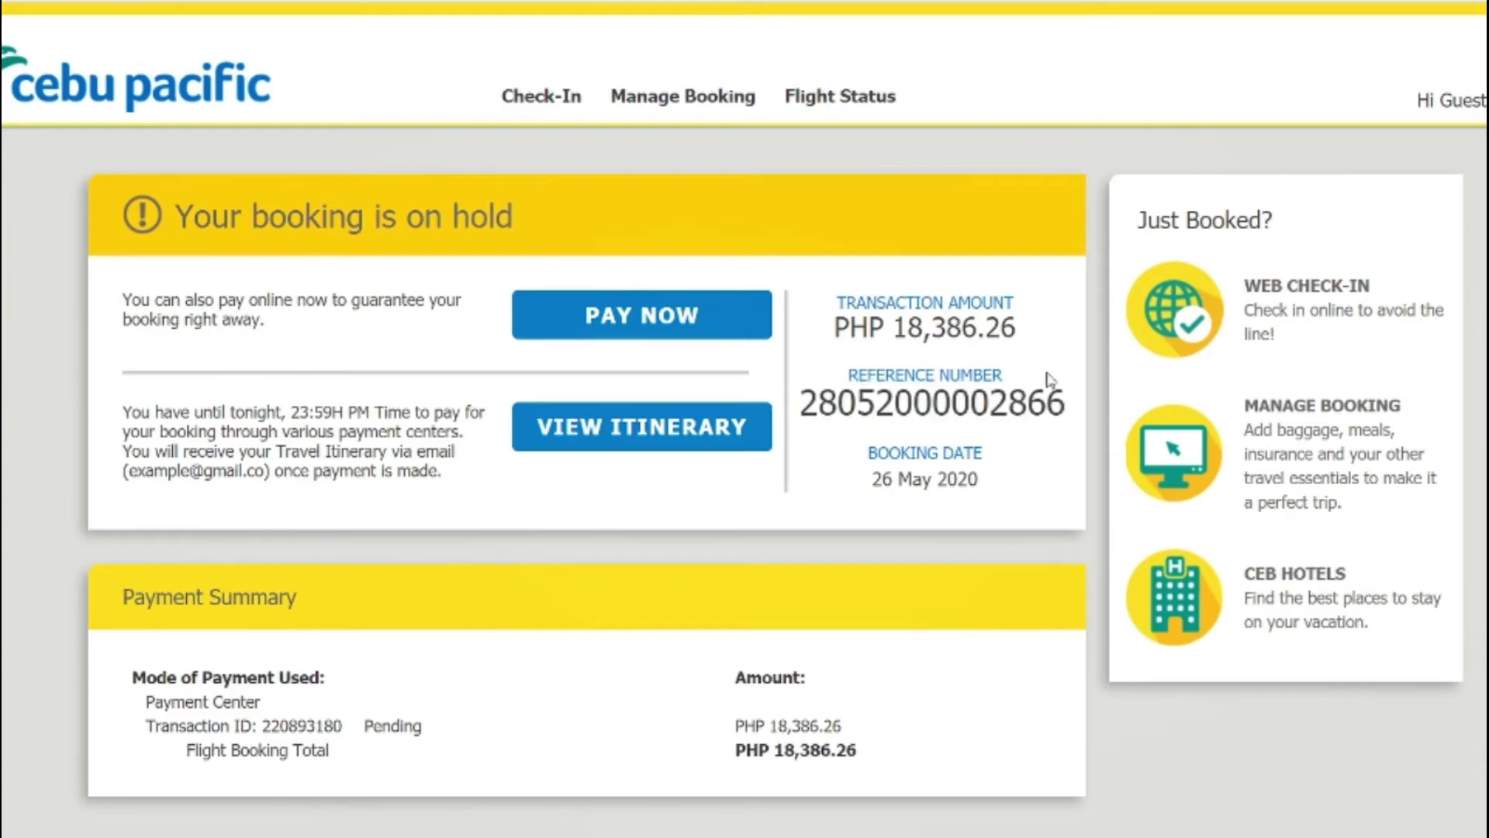
drag(1060, 405, 804, 404)
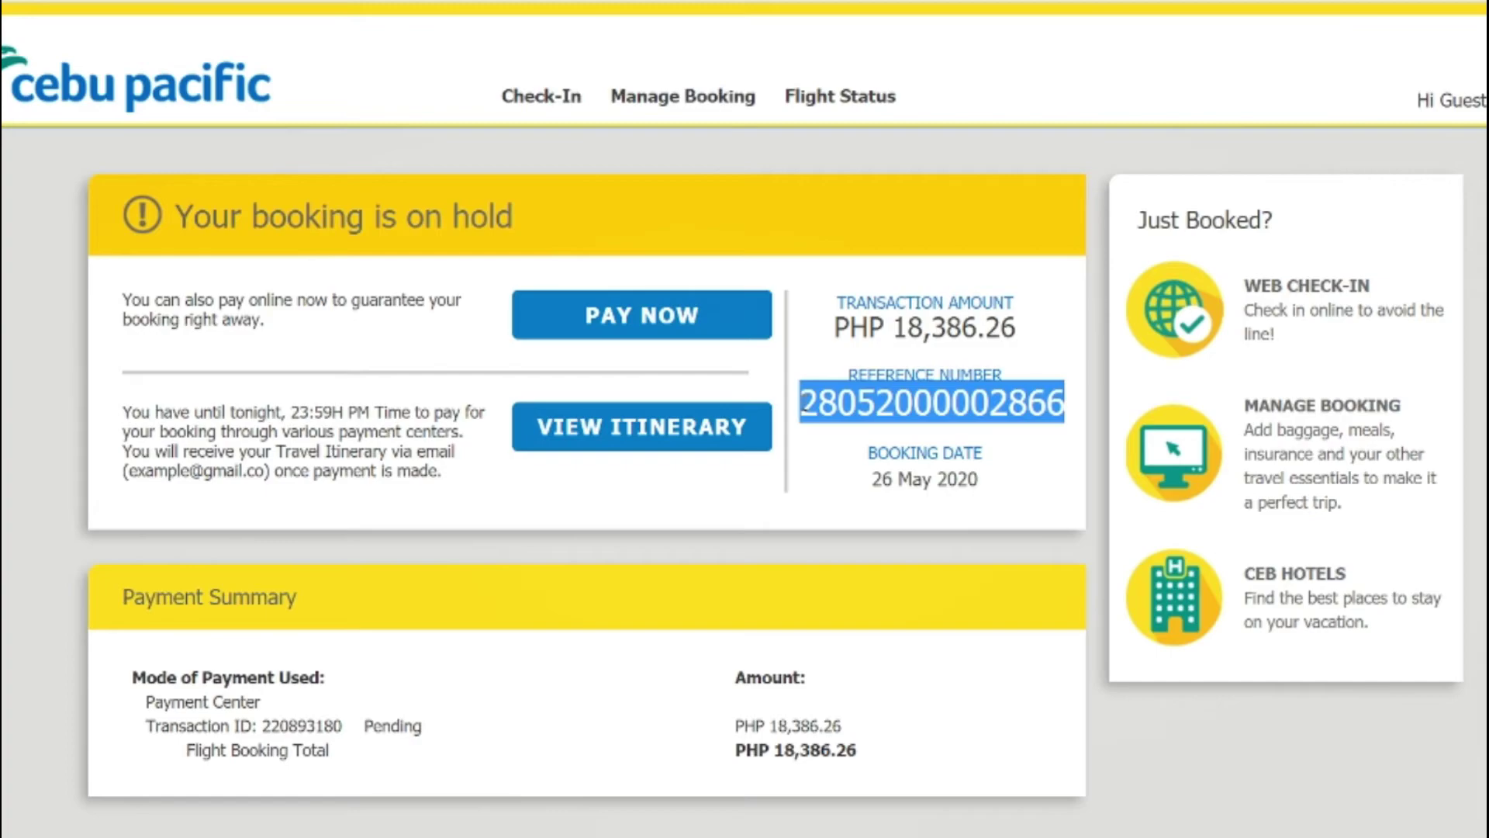
click(168, 389)
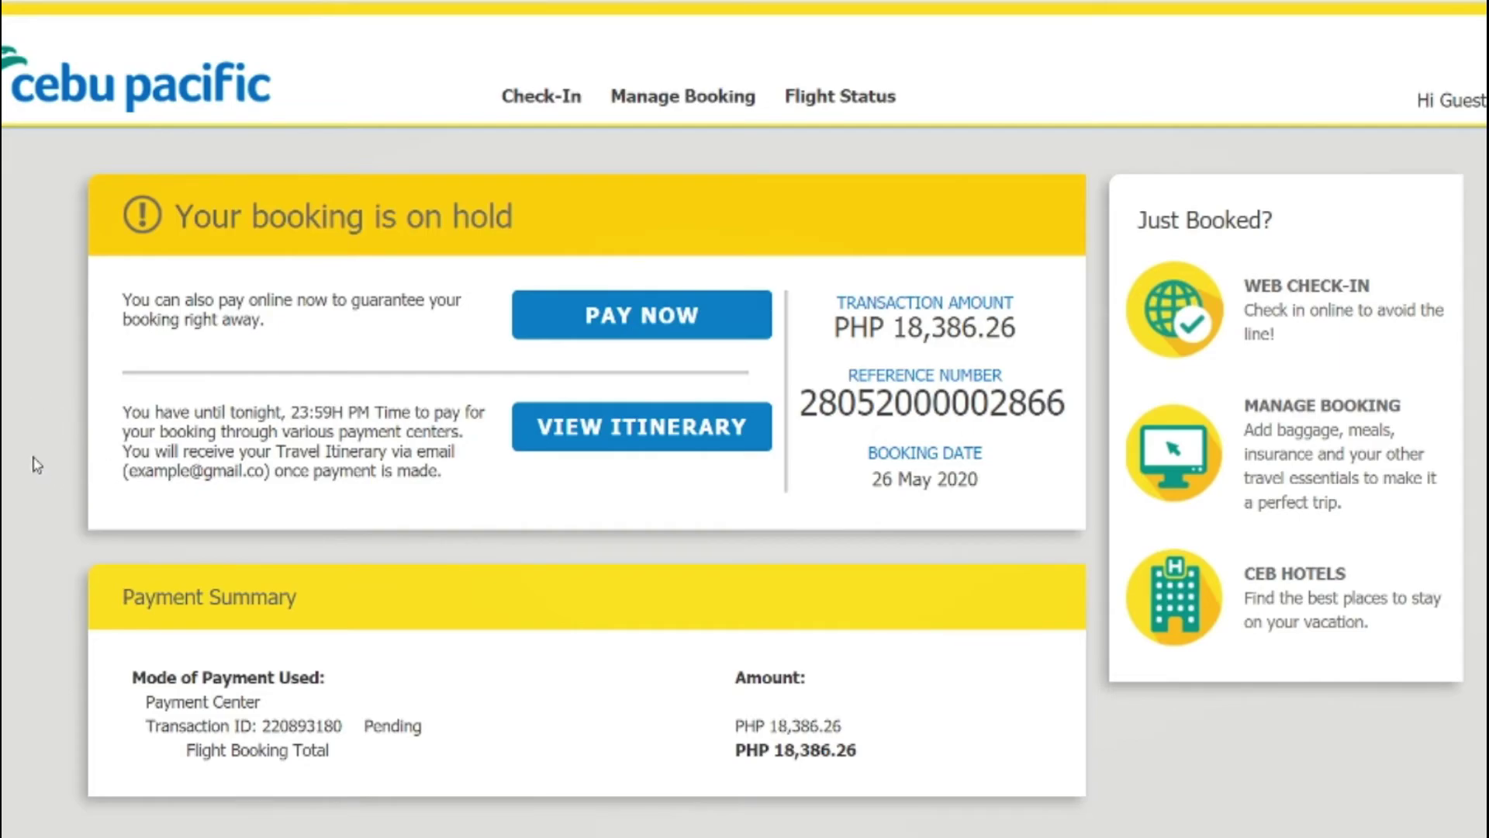
scroll(37, 466, down, 3)
drag(1070, 169, 799, 169)
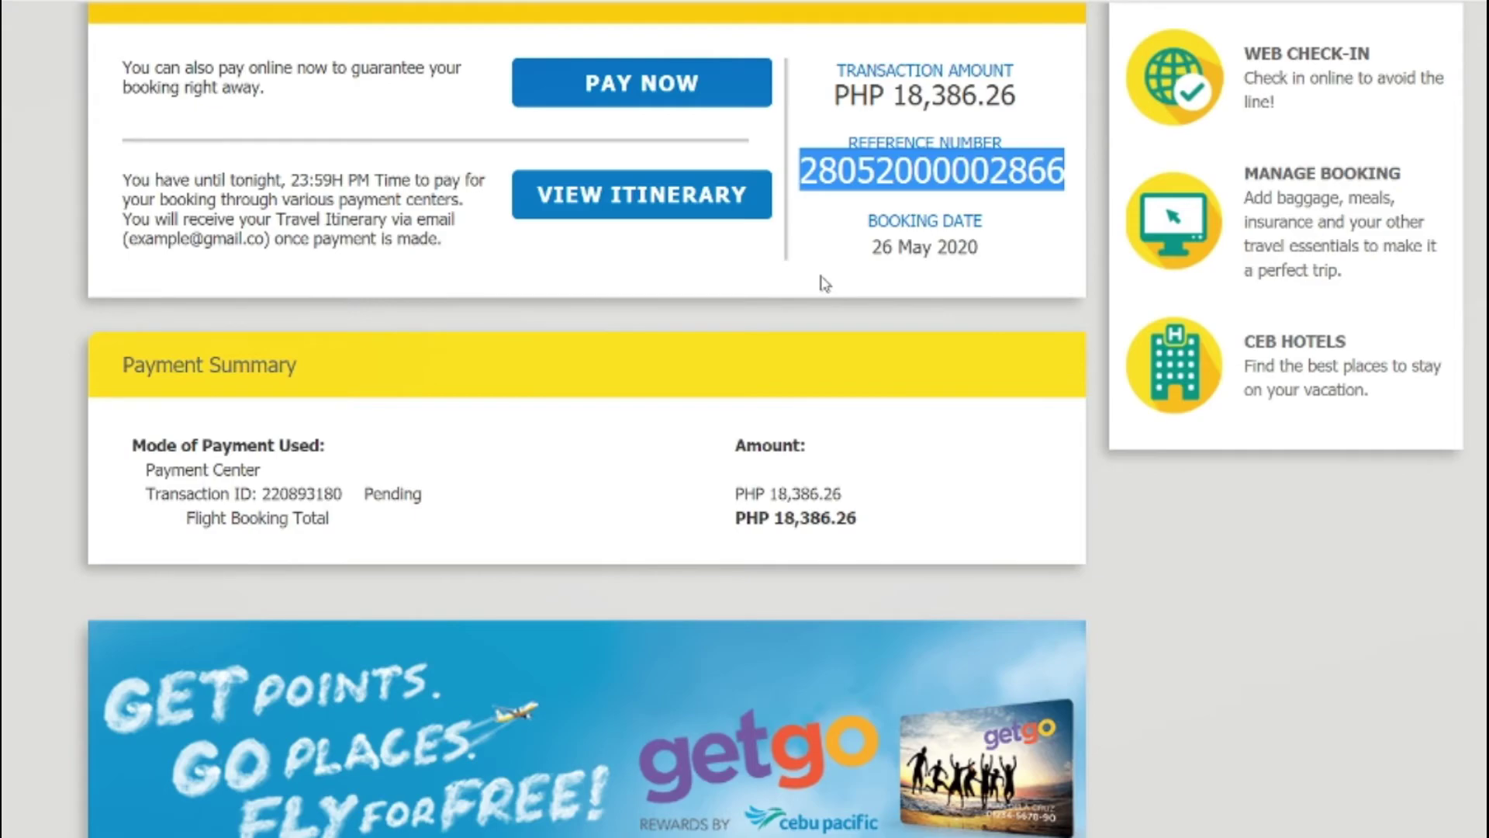
click(601, 262)
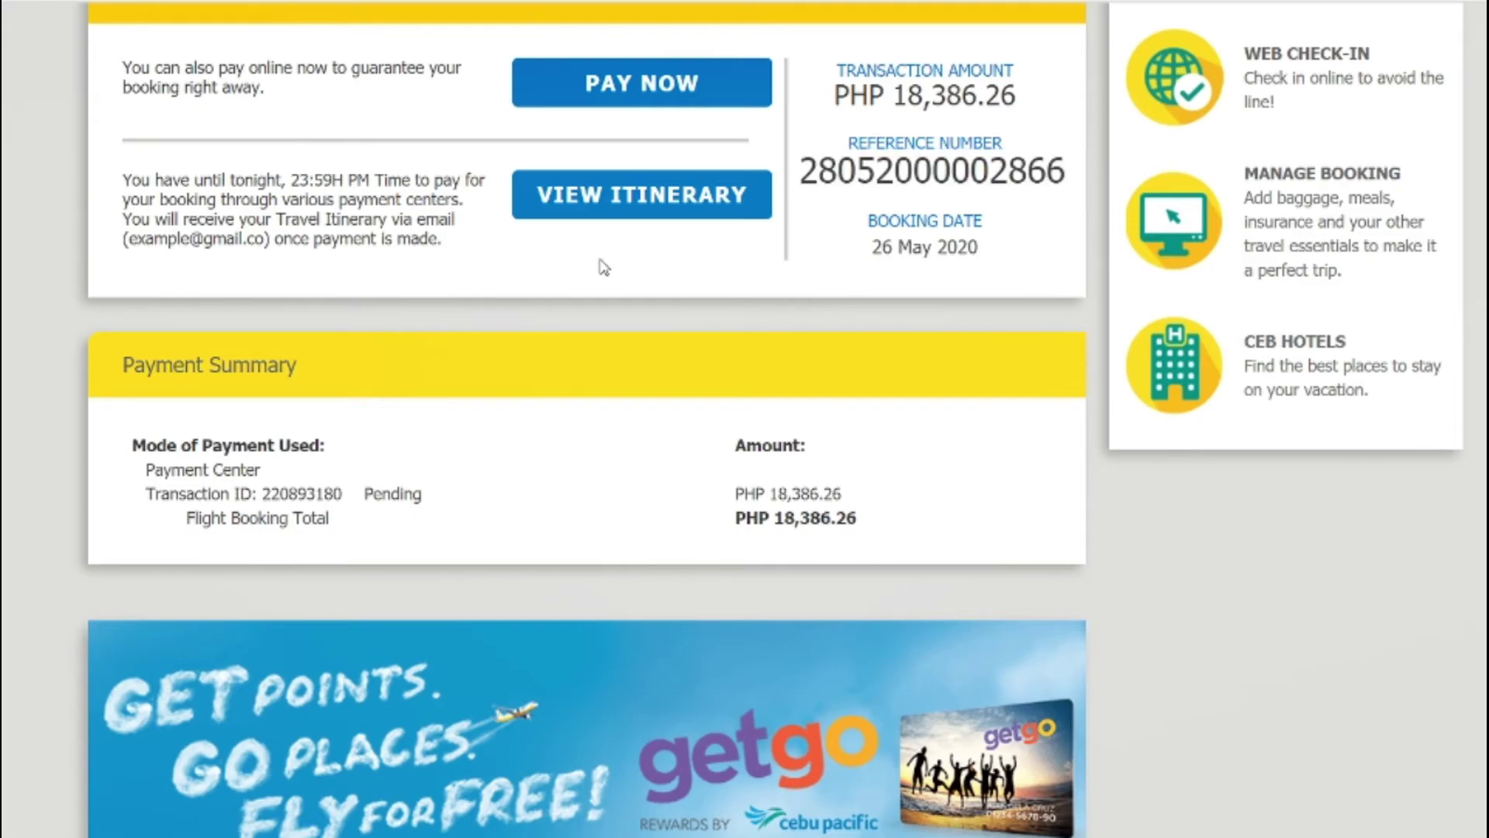
scroll(582, 271, up, 3)
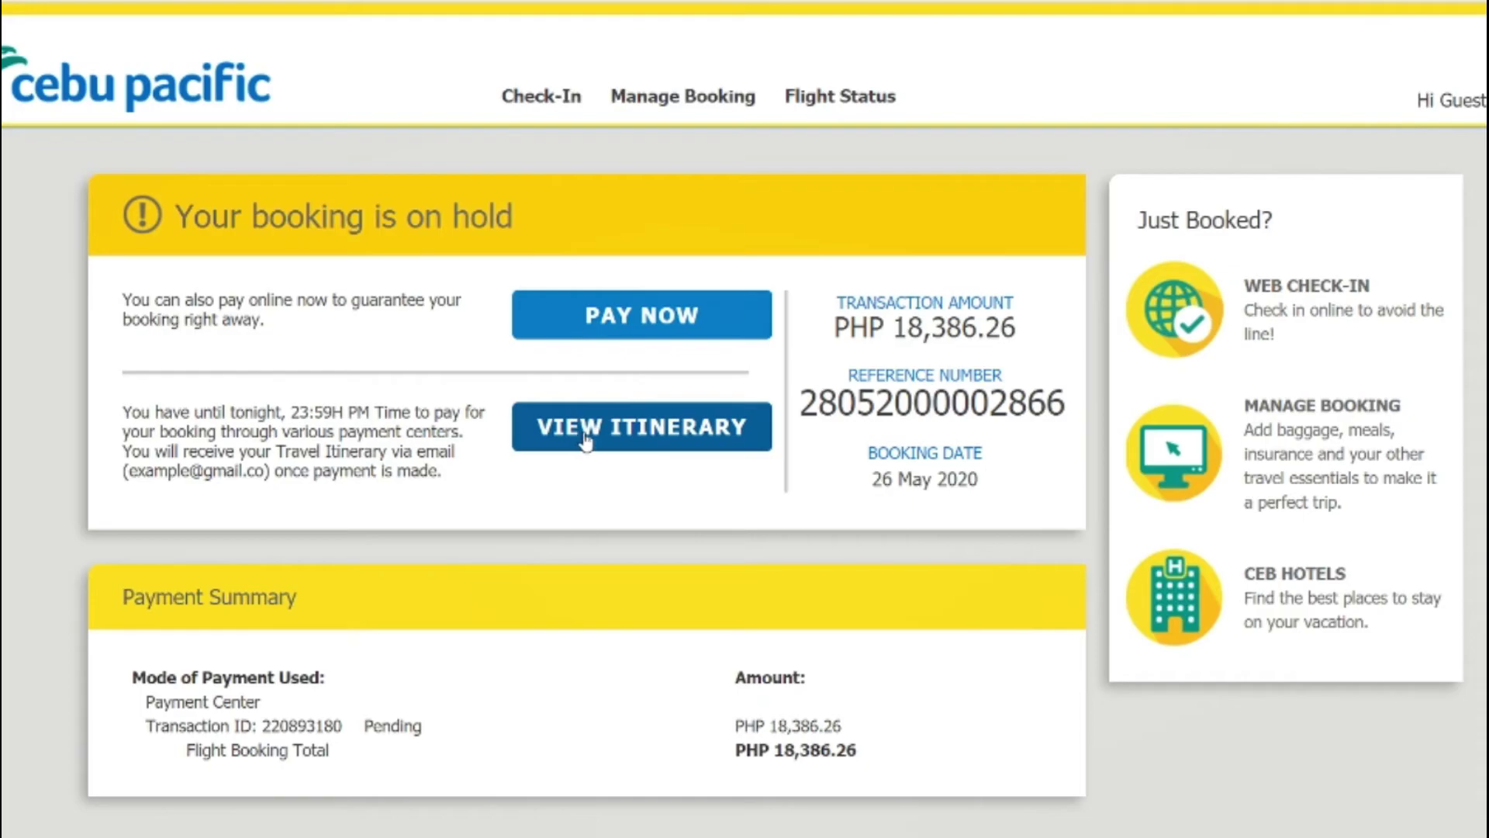
Step: Open the itinerary receipt and highlight the Manila departure and Dubai return flight details
click(653, 431)
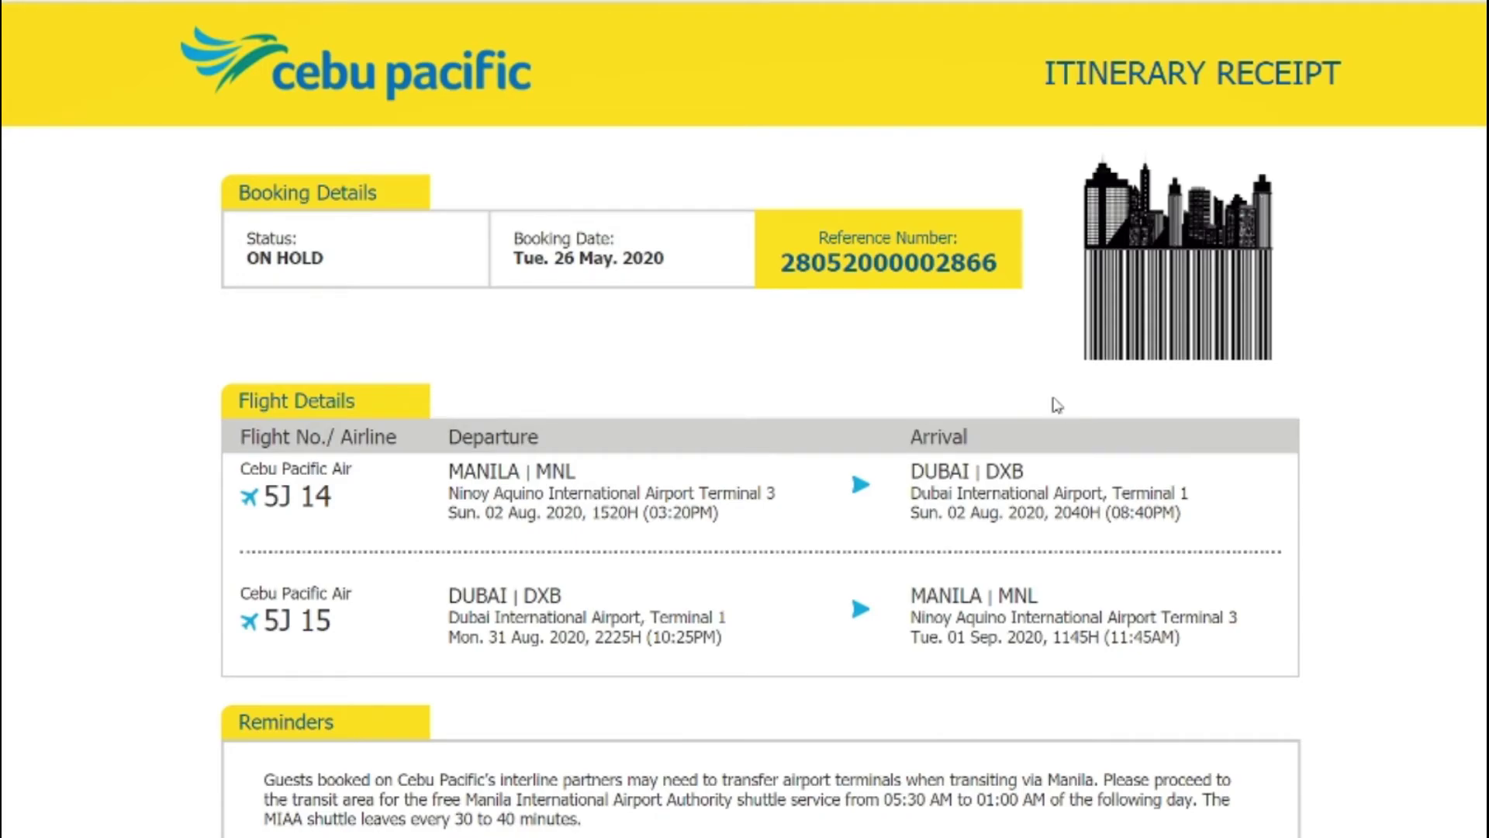
scroll(845, 379, down, 2)
drag(717, 396, 448, 355)
drag(1162, 436, 167, 458)
Step: Highlight the baggage allowances, including the 20 Kilos Dubai - Manila return, and review the receipt
scroll(129, 462, down, 1)
scroll(129, 462, down, 7)
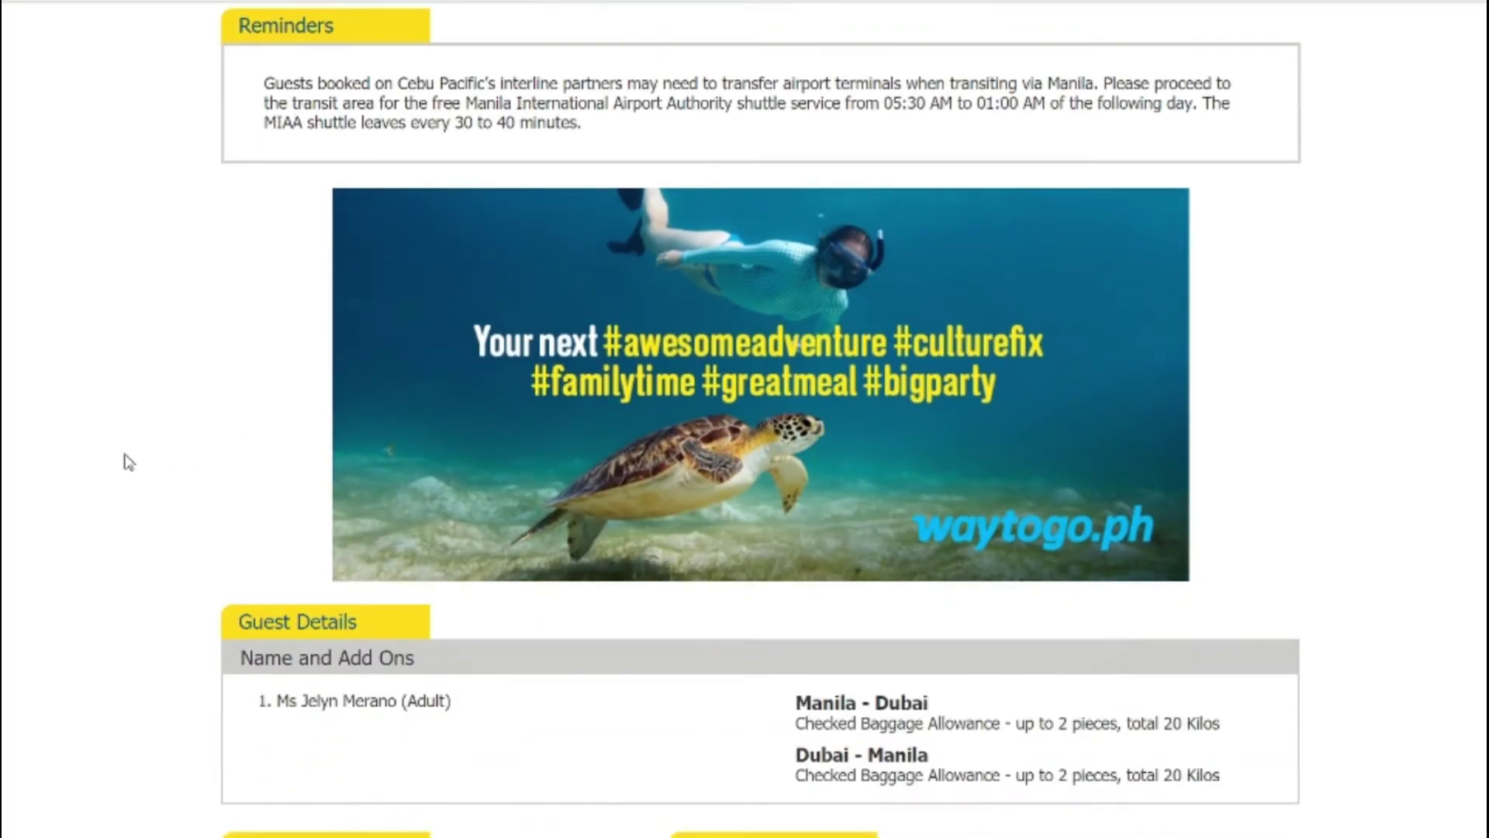
scroll(126, 459, down, 6)
drag(1222, 258, 793, 271)
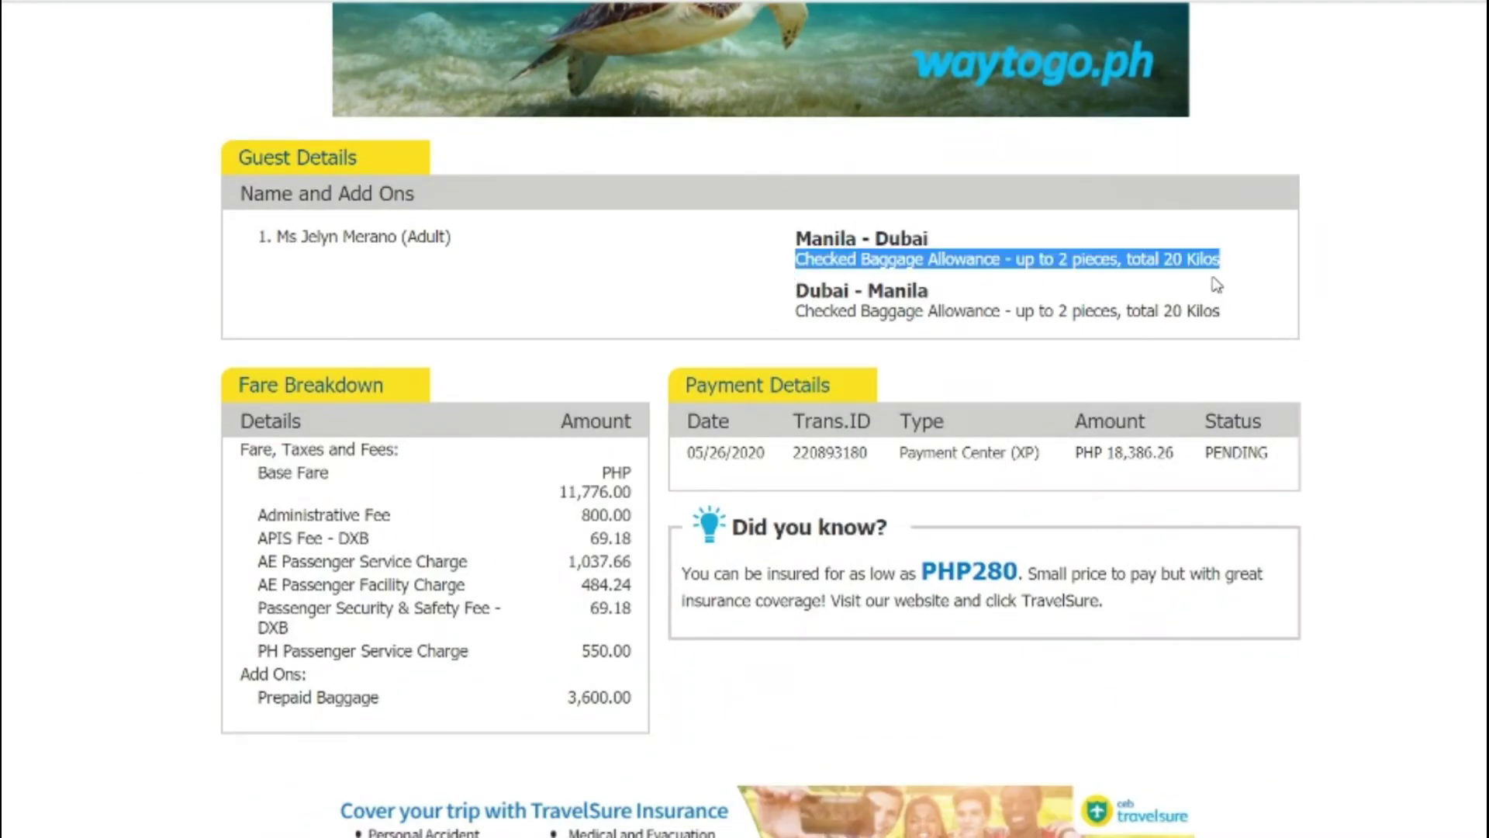
click(1250, 289)
drag(1245, 310, 1111, 311)
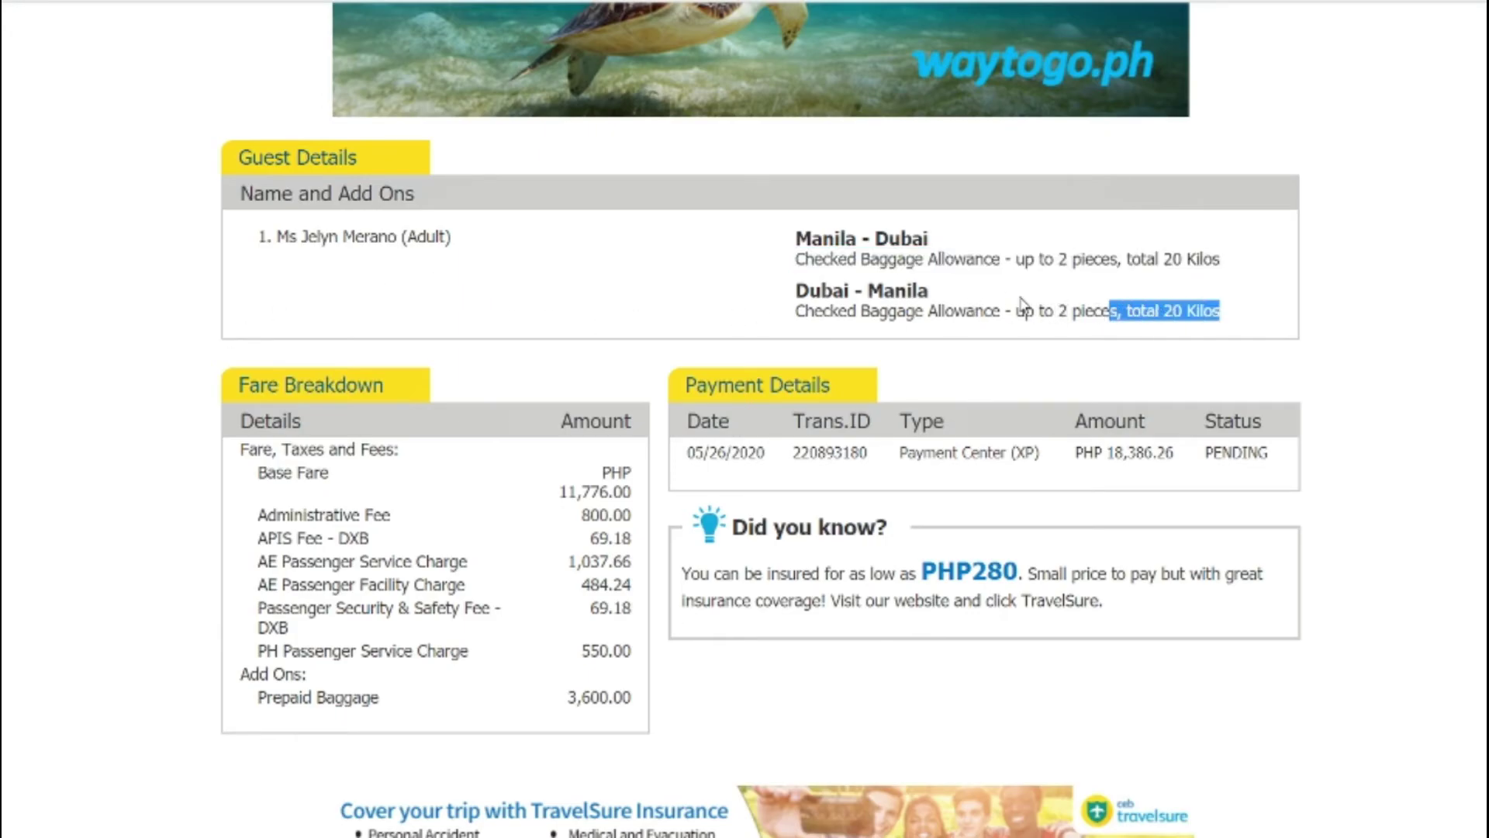
drag(1008, 297, 828, 316)
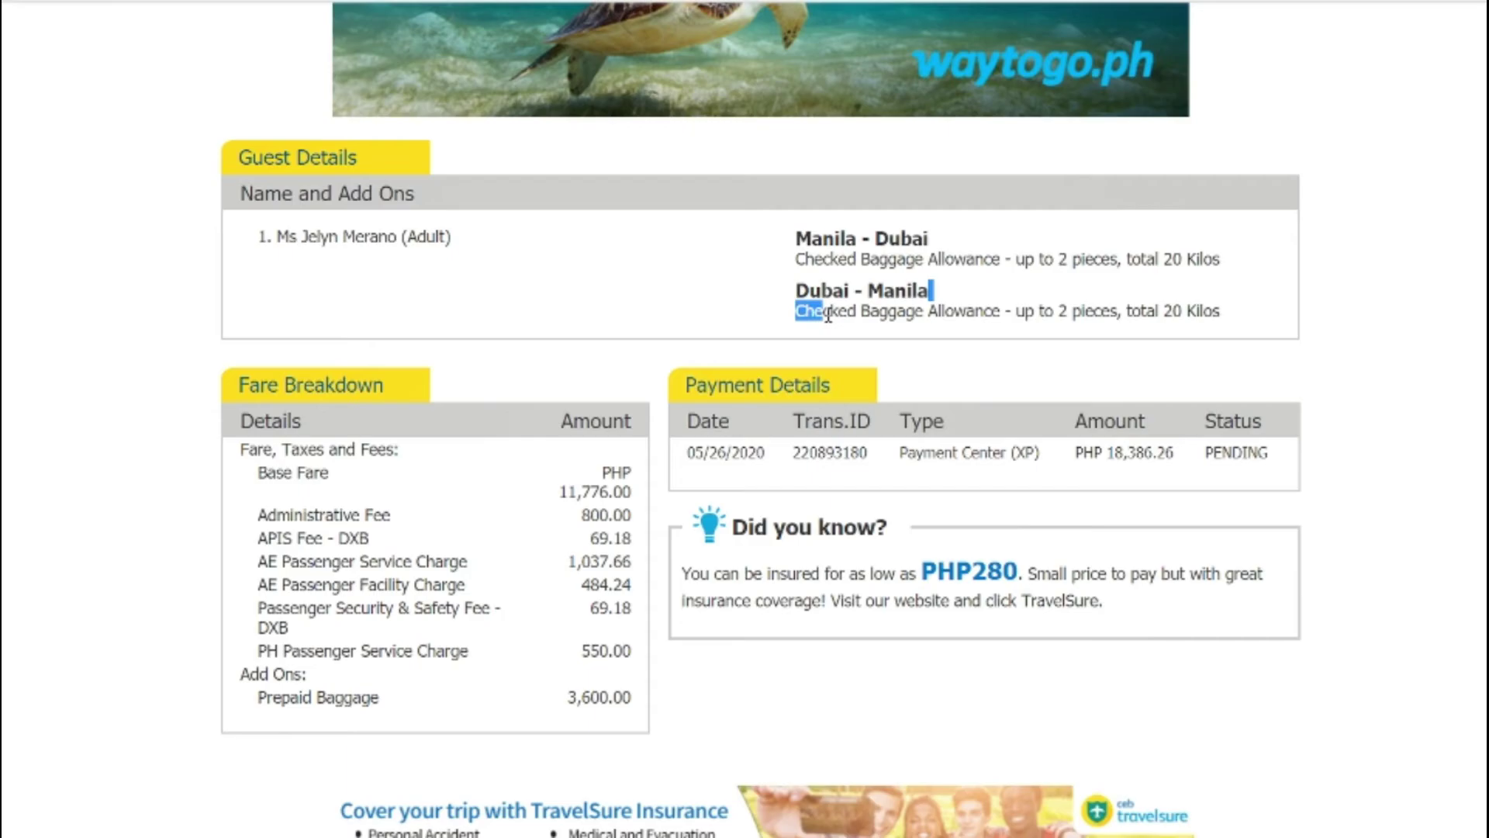
click(699, 290)
scroll(709, 303, down, 4)
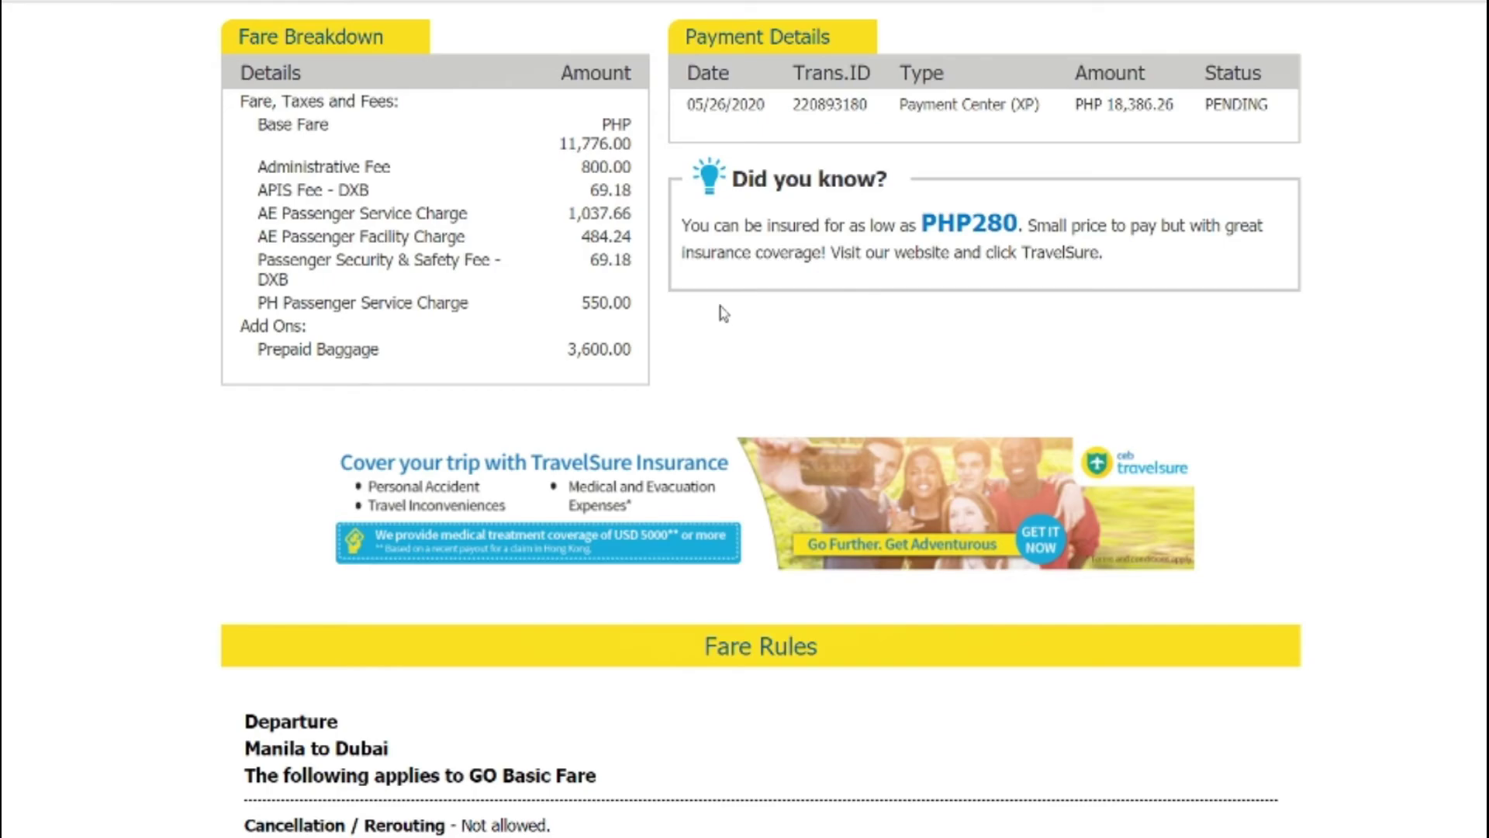
scroll(1179, 491, down, 9)
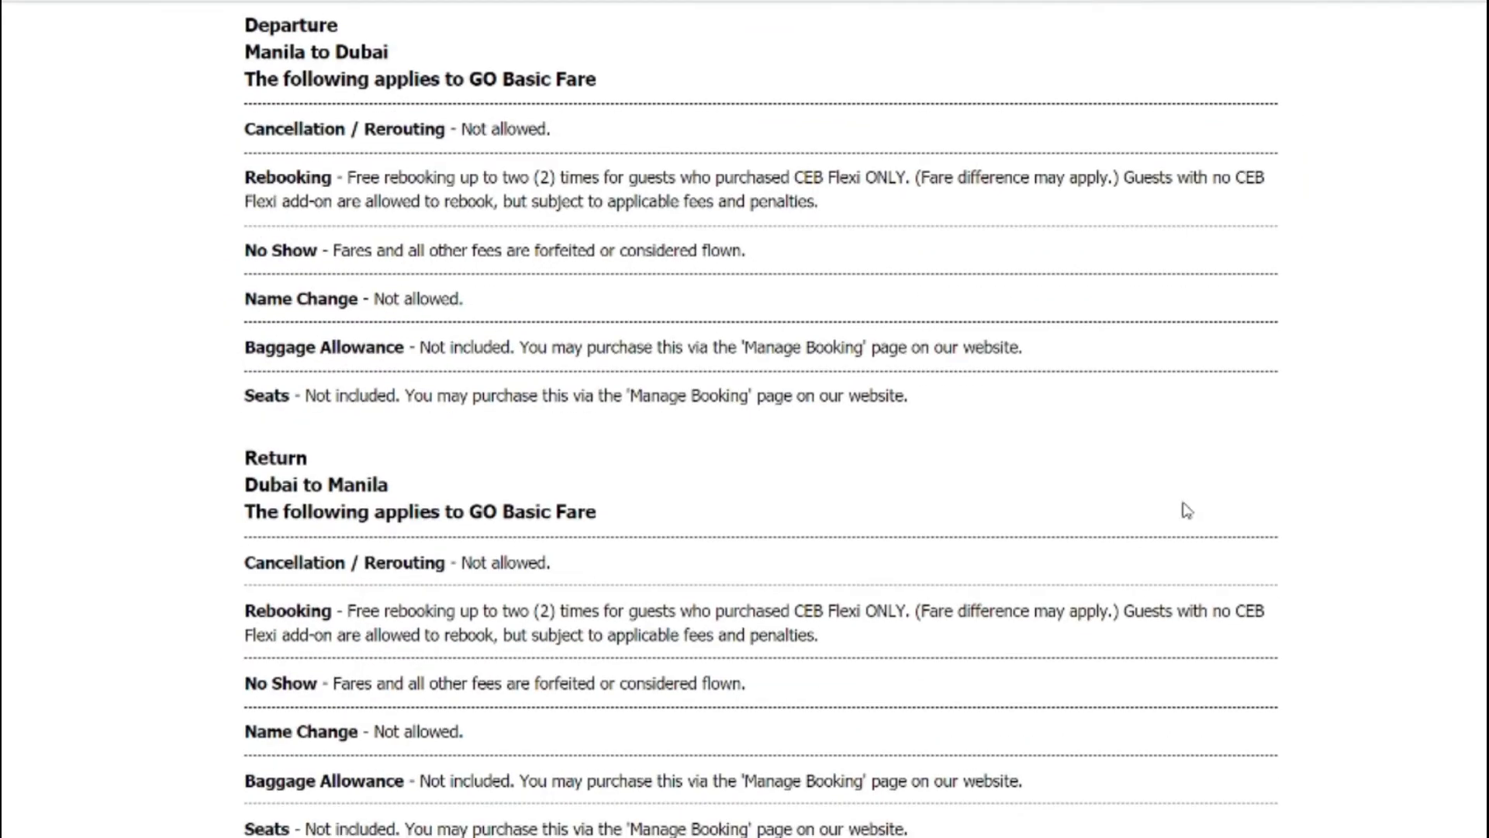
scroll(1184, 506, up, 20)
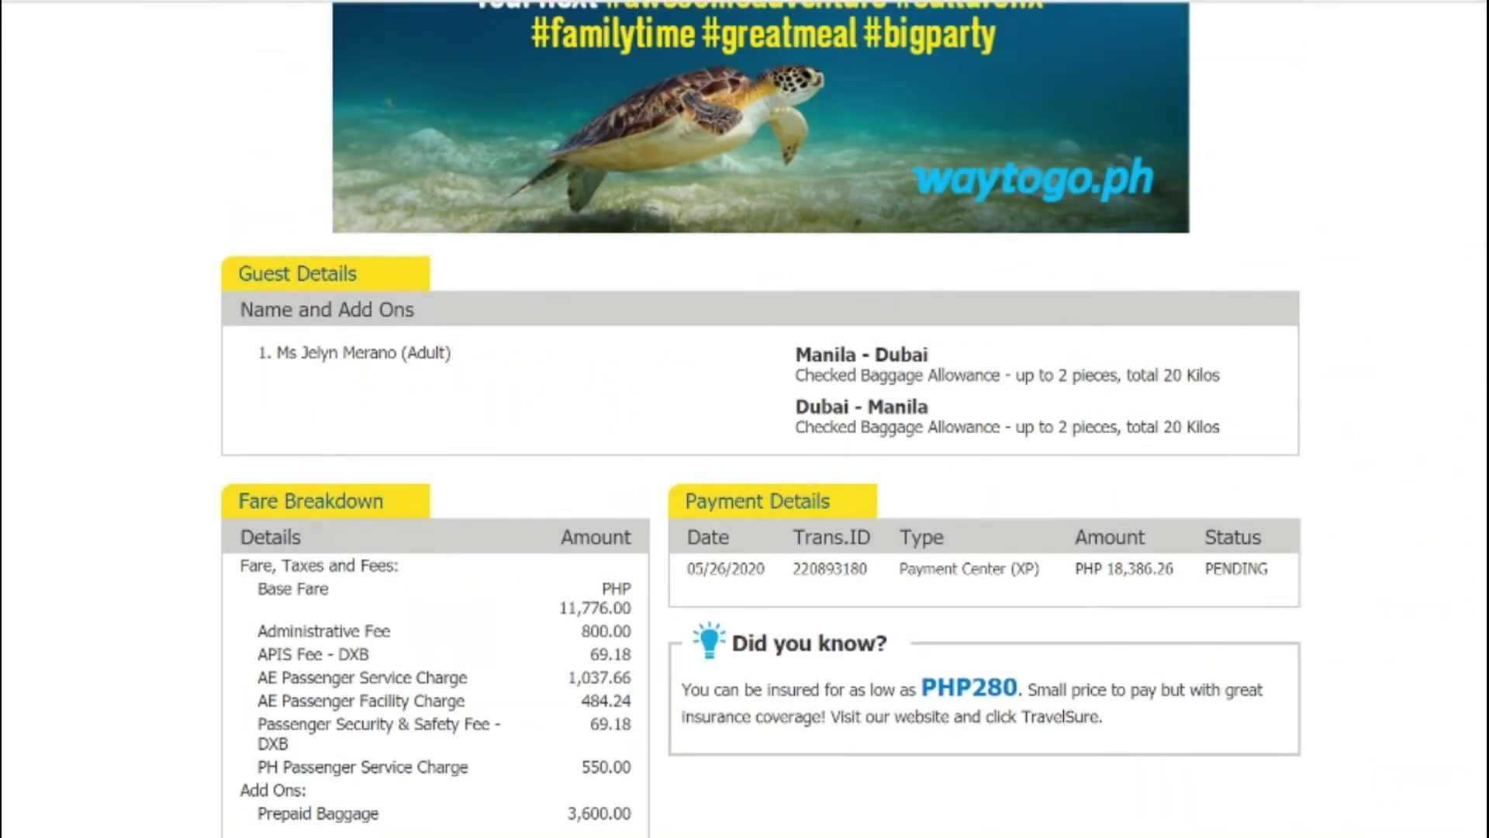
scroll(1140, 393, up, 1)
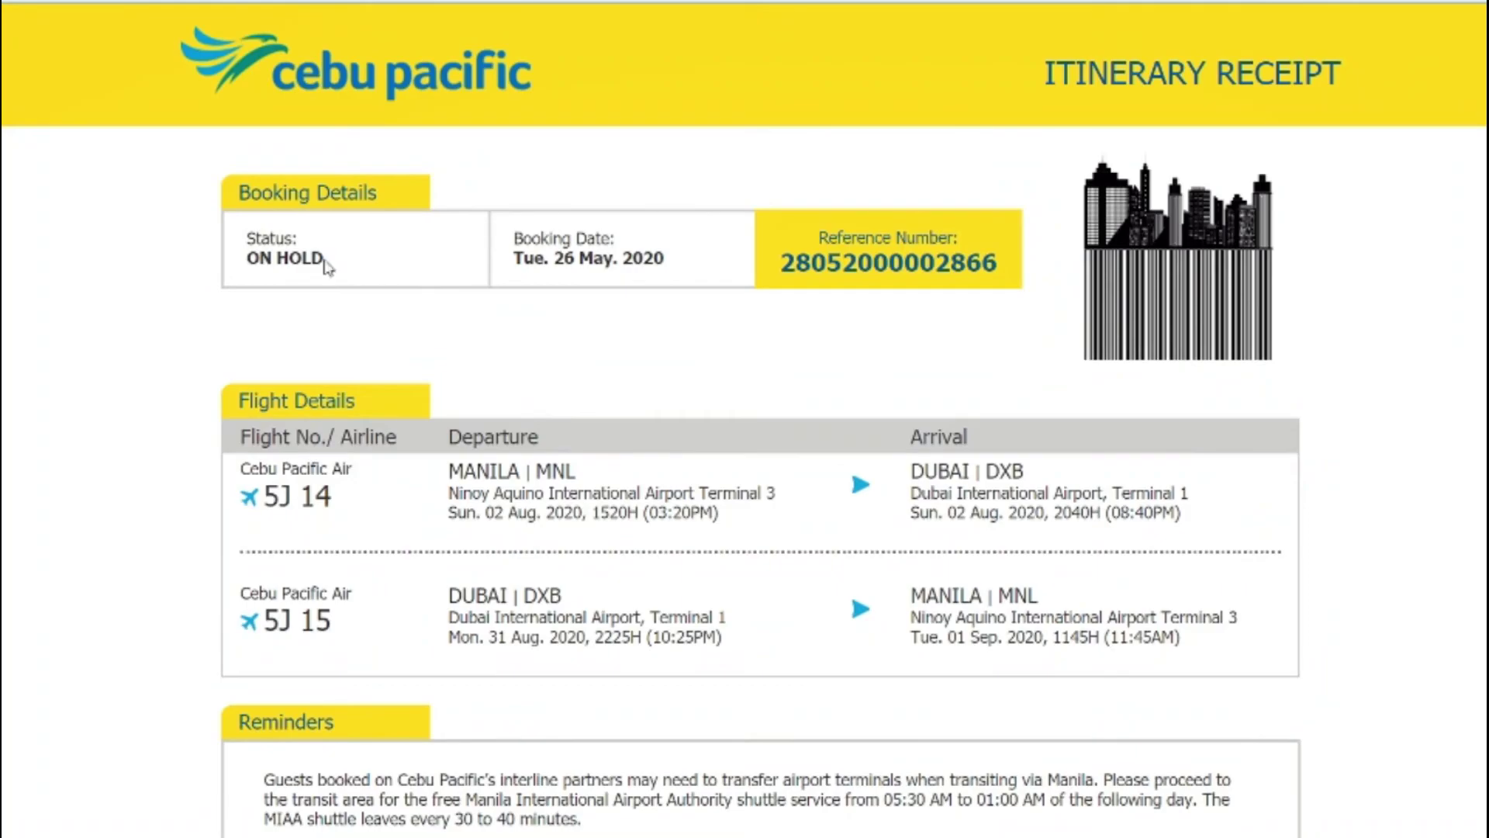
drag(334, 263, 240, 250)
drag(674, 263, 512, 242)
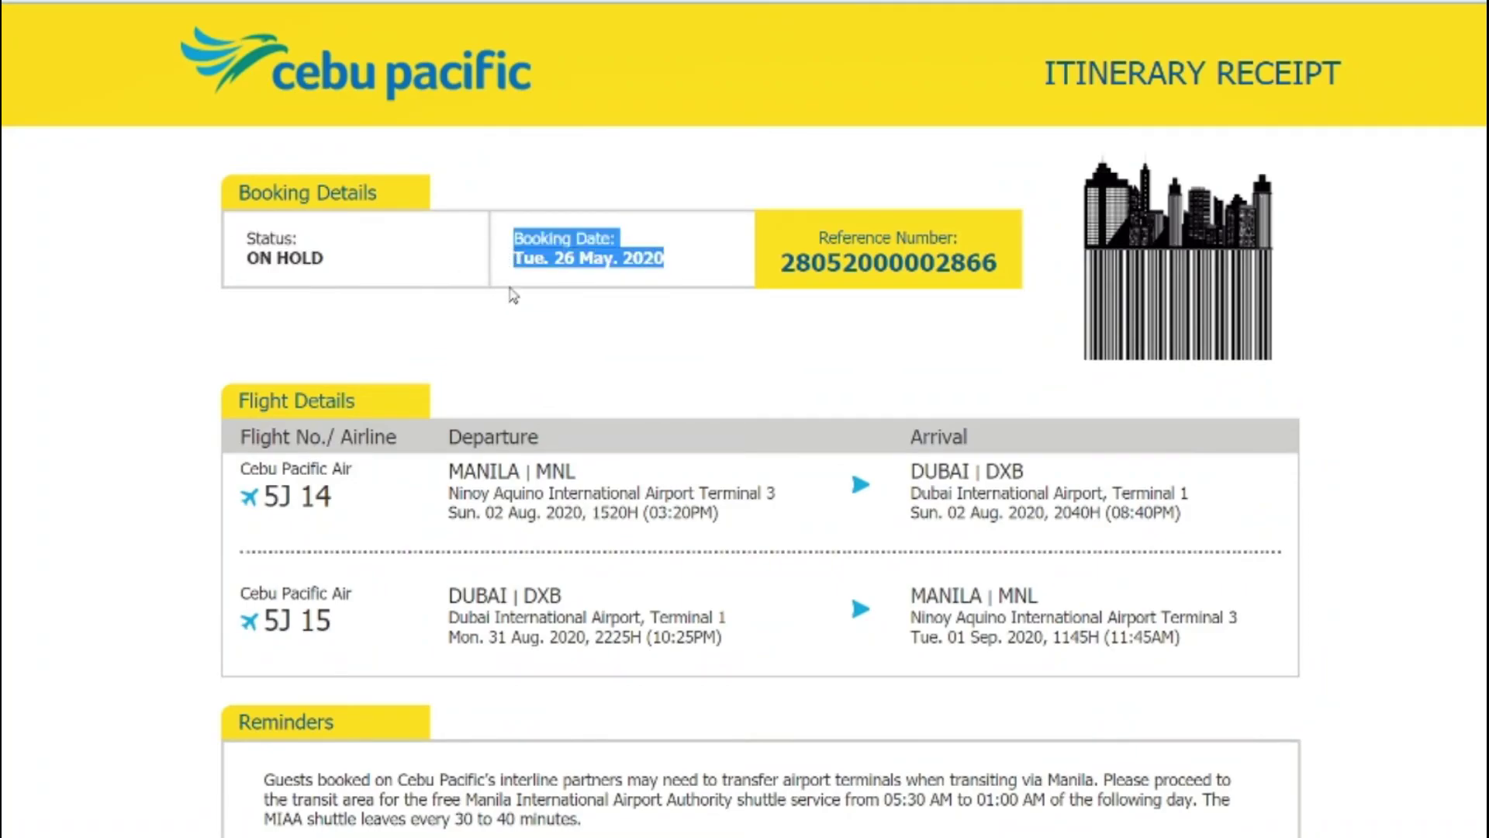
click(516, 291)
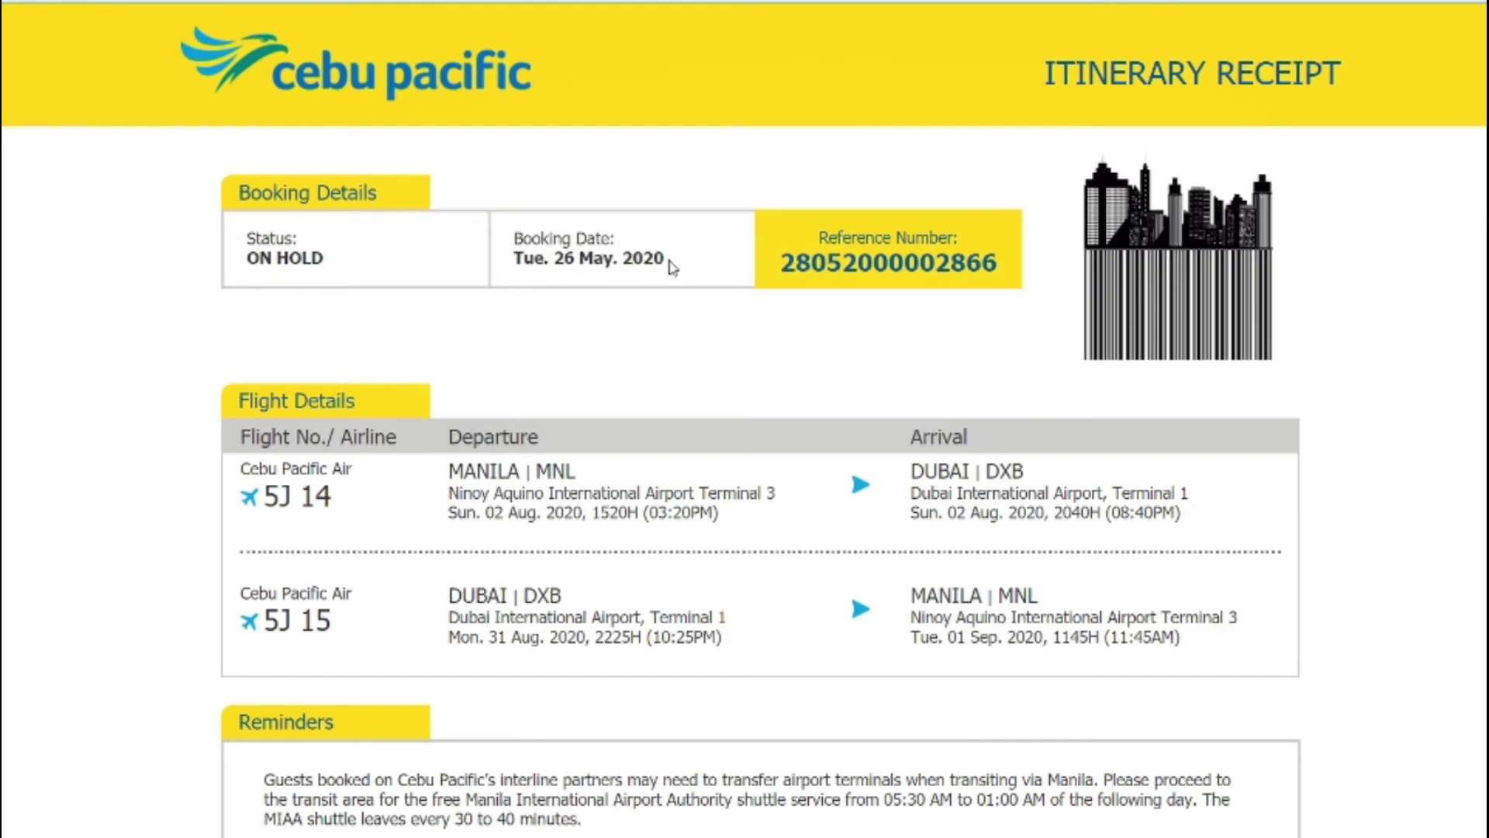
drag(672, 267, 516, 277)
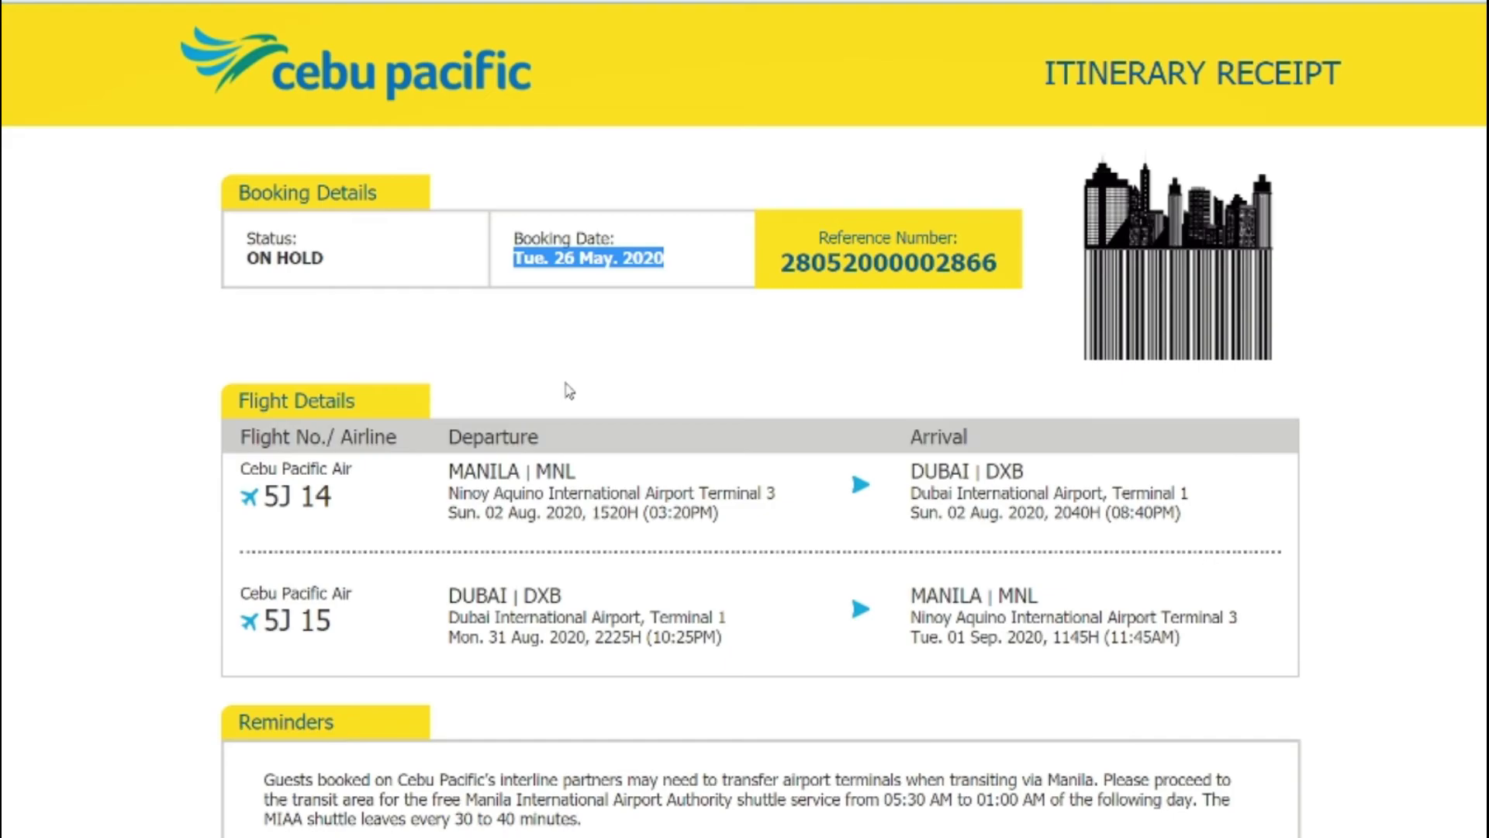
scroll(568, 390, down, 10)
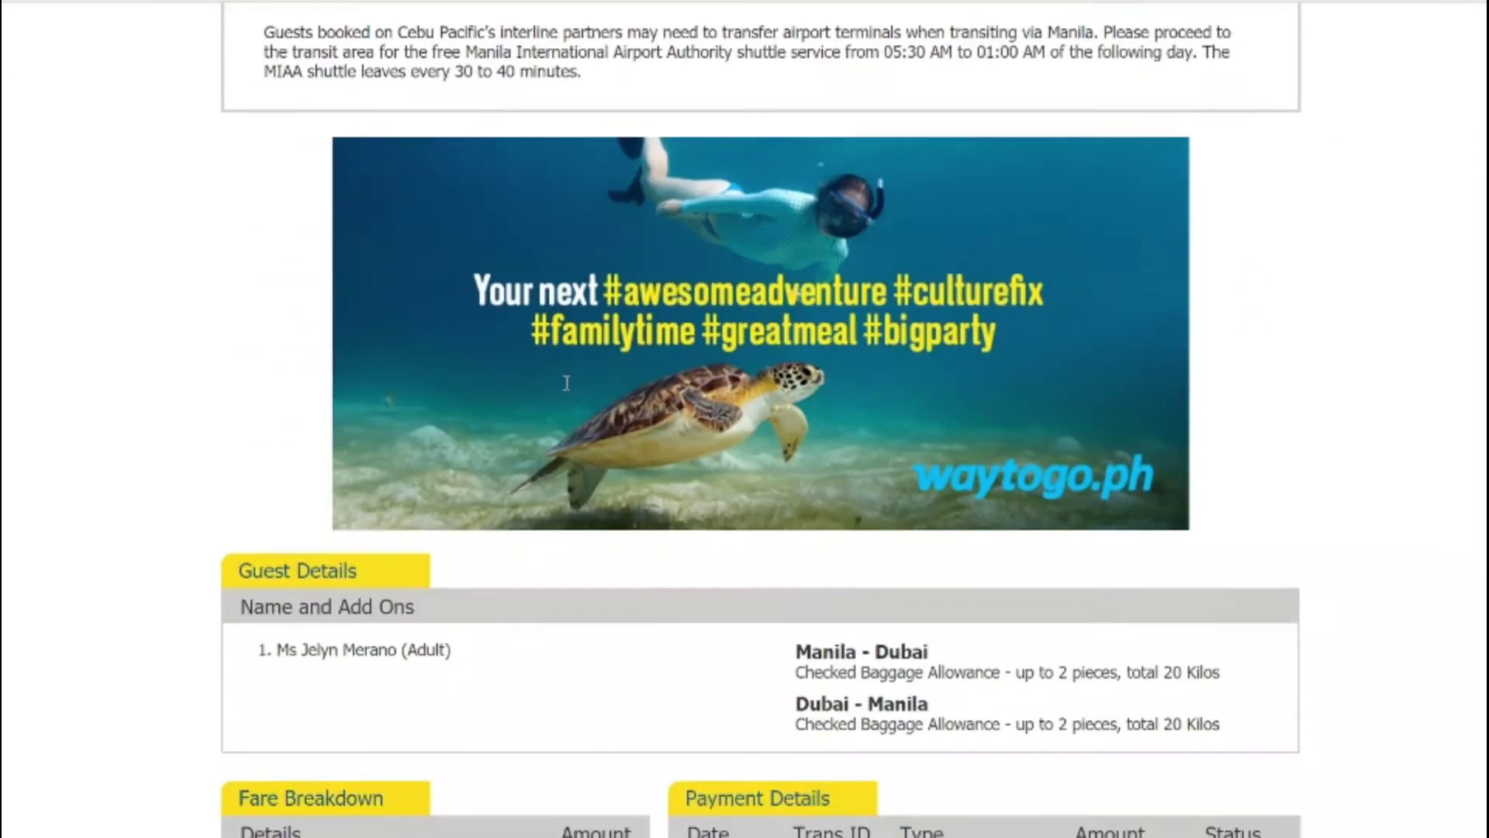